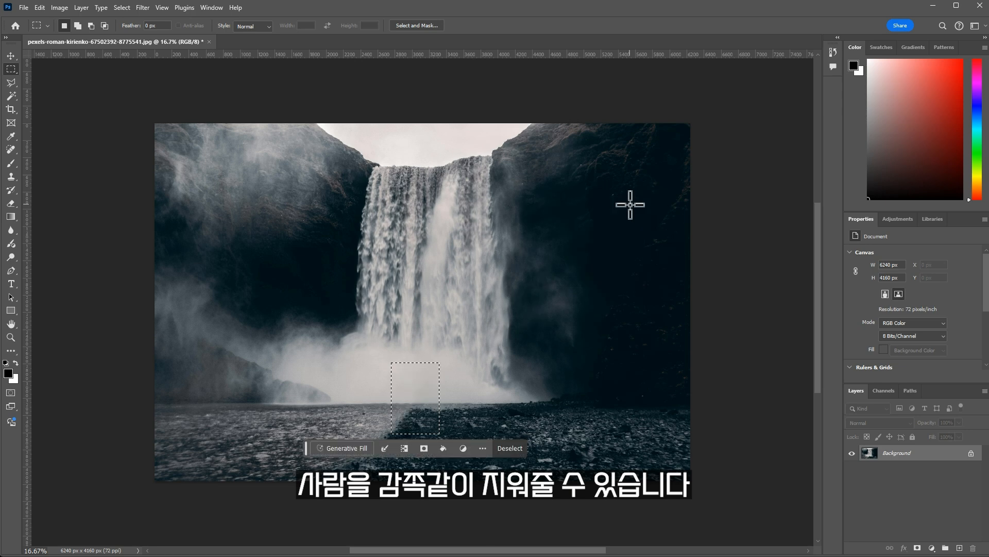
Extend the waterfall canvas upward, equally to both sides and slightly downward, to about 12762 × 8269 px, using Generative Expand without a prompt
click(580, 370)
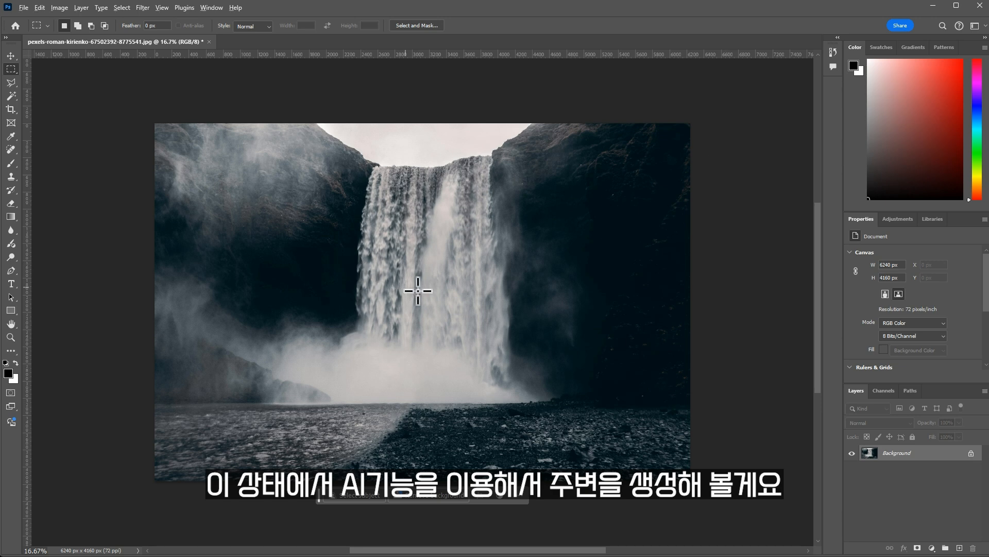
scroll(418, 290, down, 3)
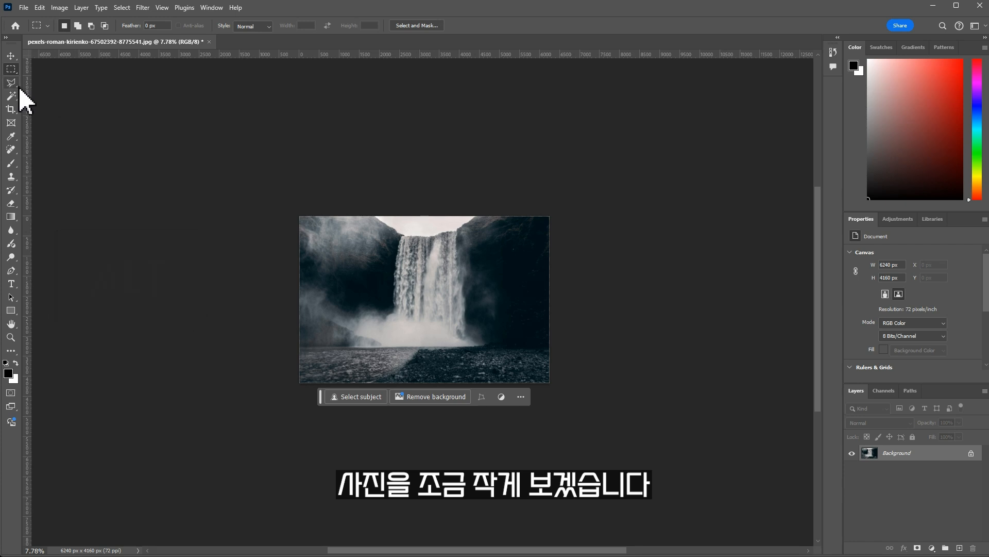
click(11, 109)
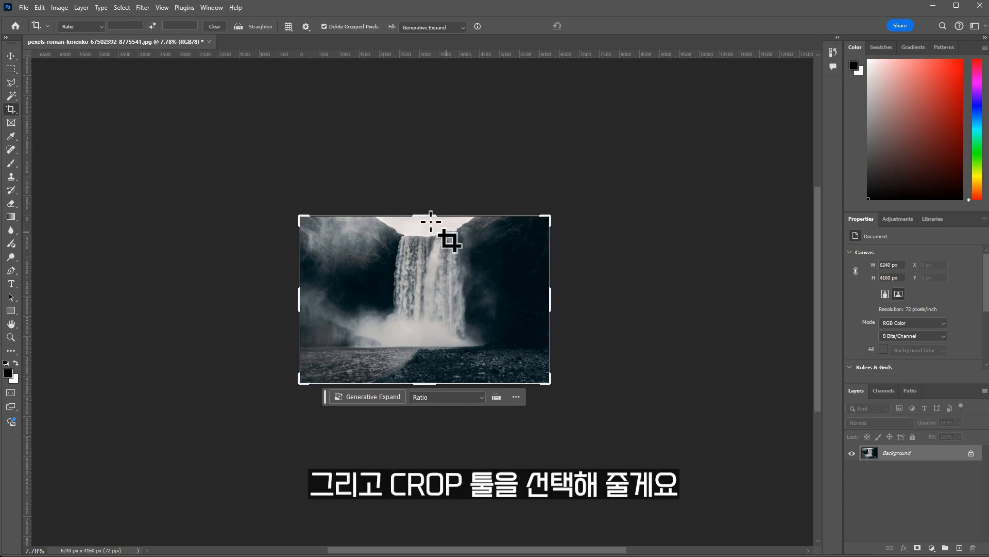
drag(423, 216, 435, 166)
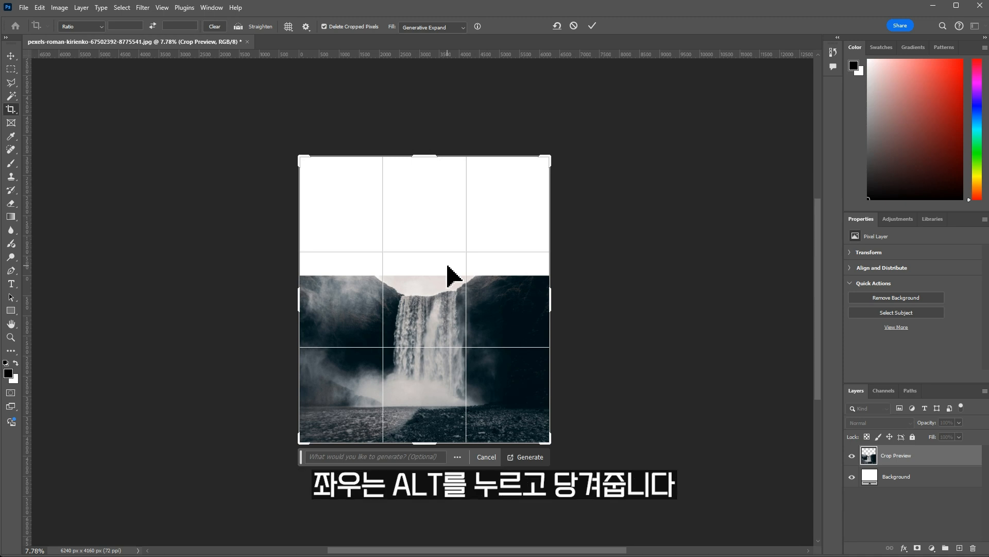
drag(553, 307, 684, 308)
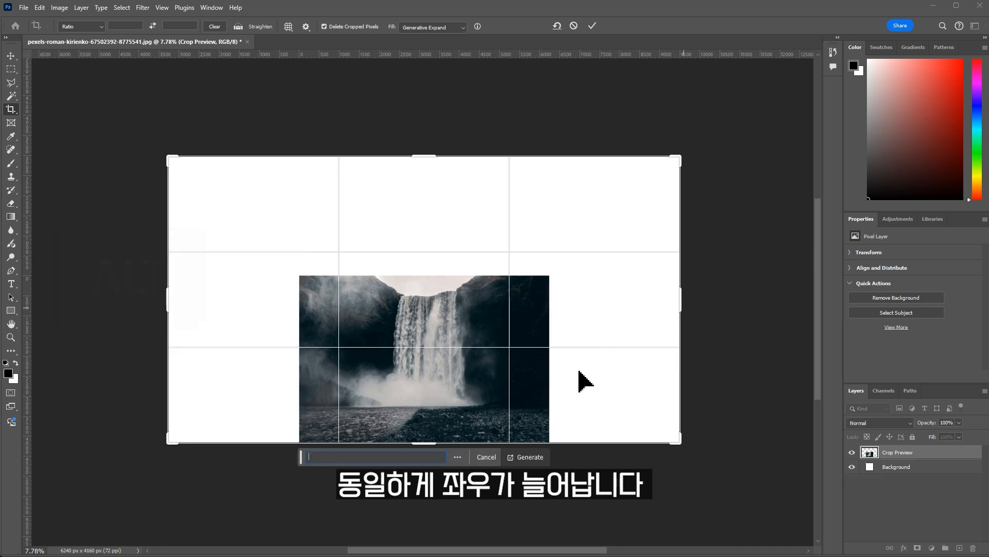
drag(429, 442, 430, 488)
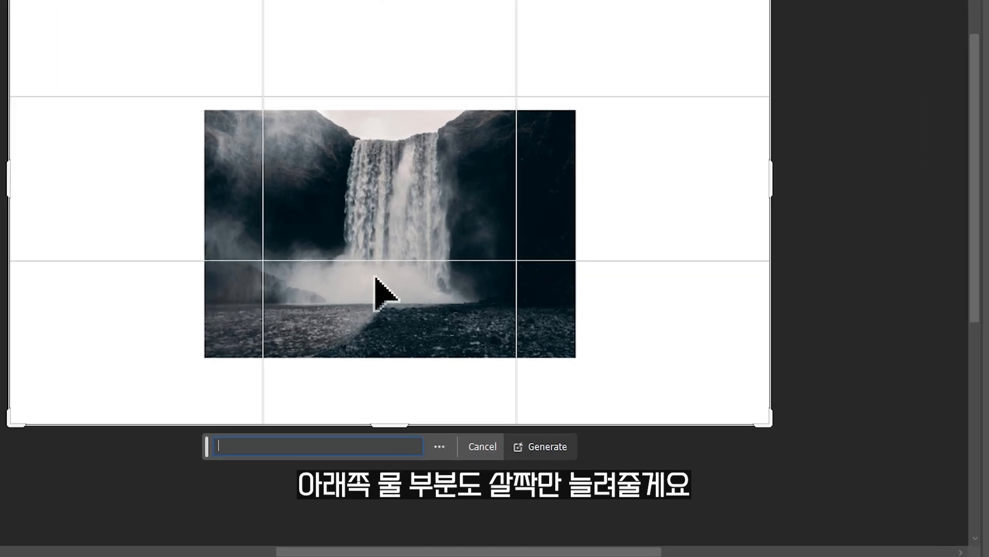
click(552, 451)
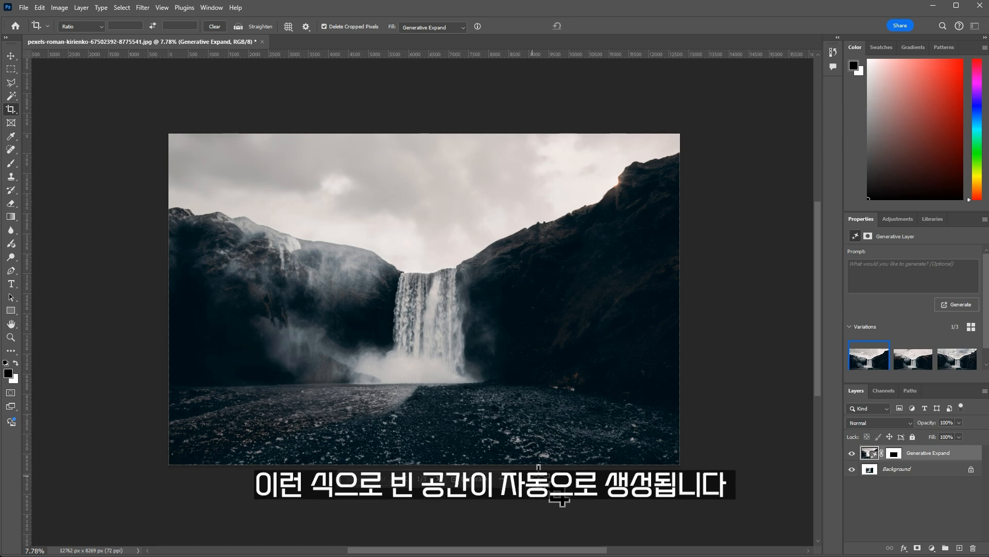
Compare the generated variations of the expanded waterfall image and select the third one
scroll(910, 343, down, 1)
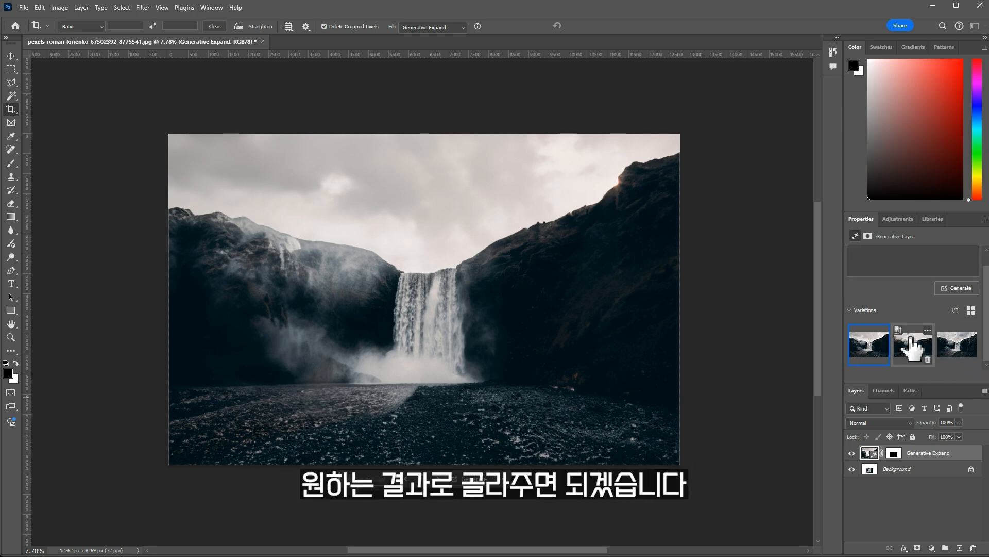
click(918, 351)
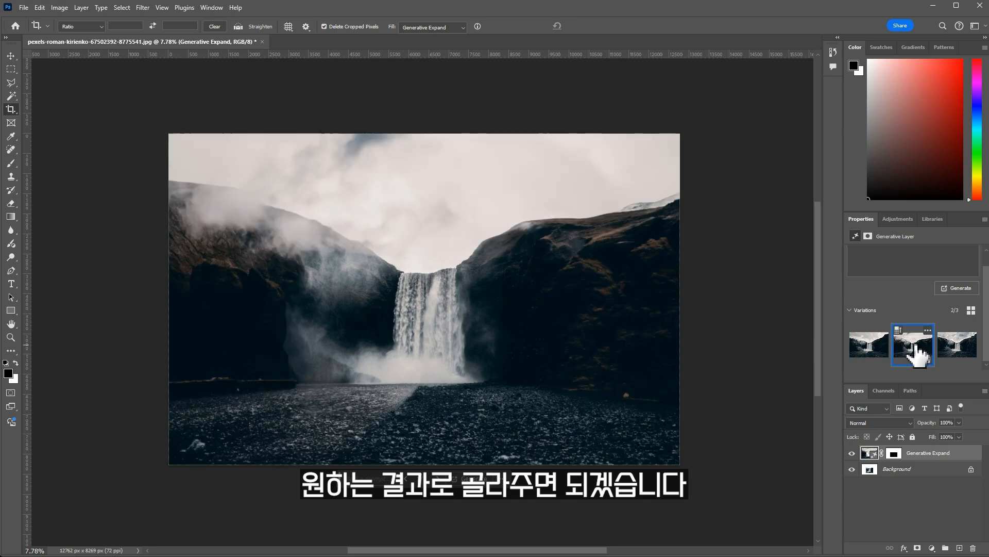
click(957, 345)
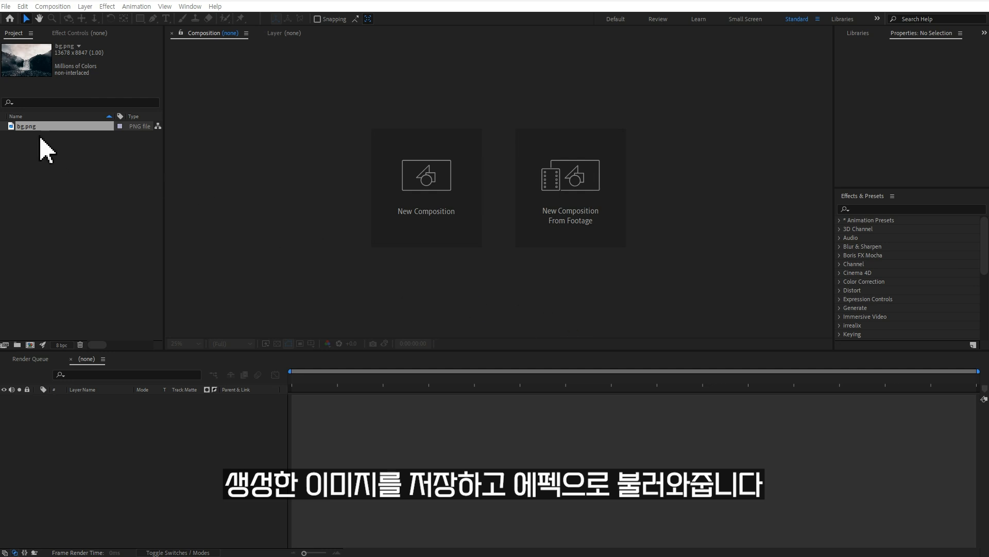
In After Effects, create a composition with the HD 1920x1080 29.97 fps preset and a 10-second duration
right_click(55, 170)
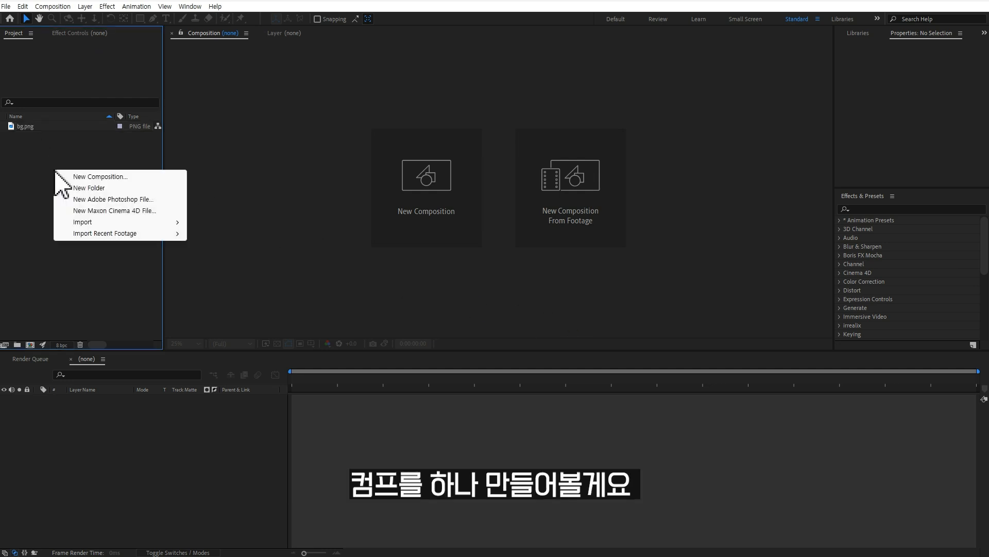
click(71, 177)
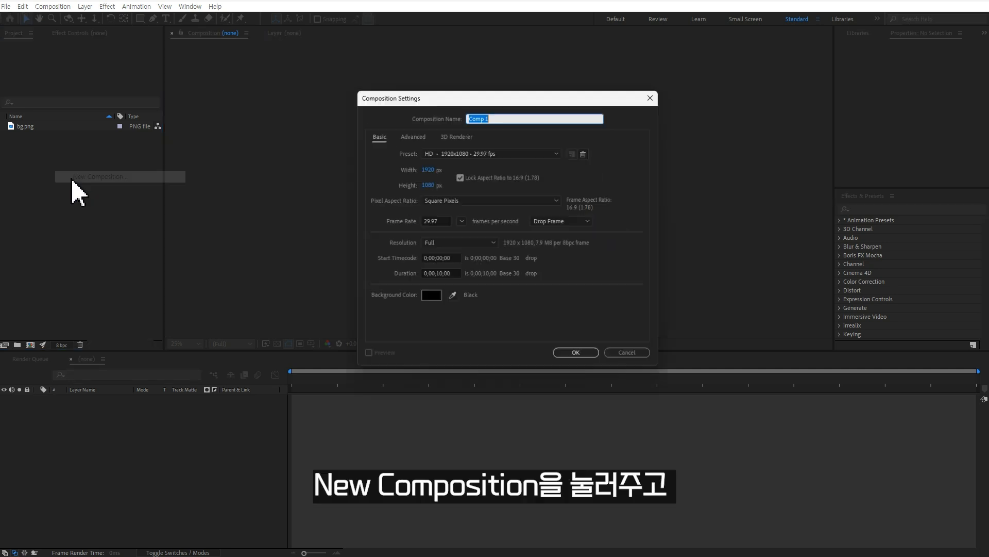
click(490, 154)
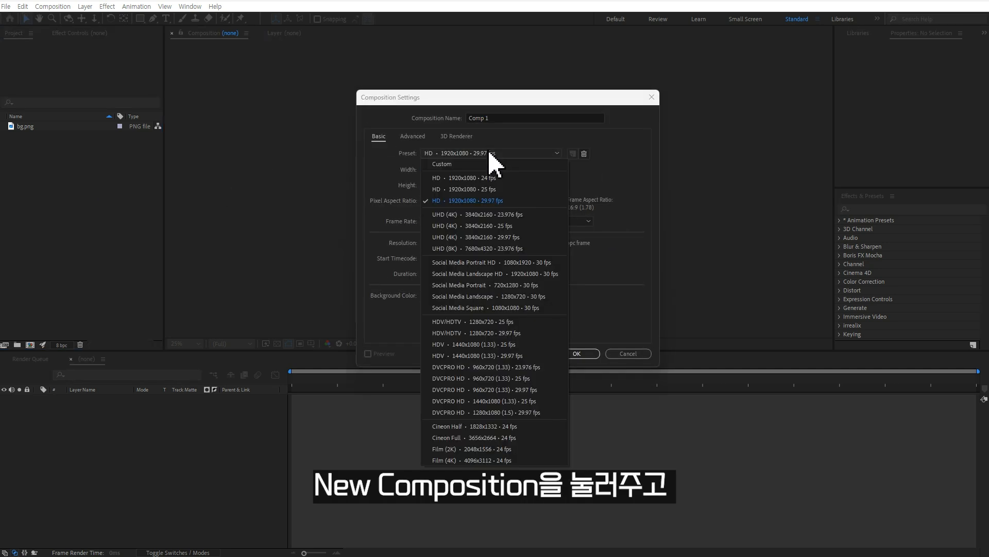
click(463, 203)
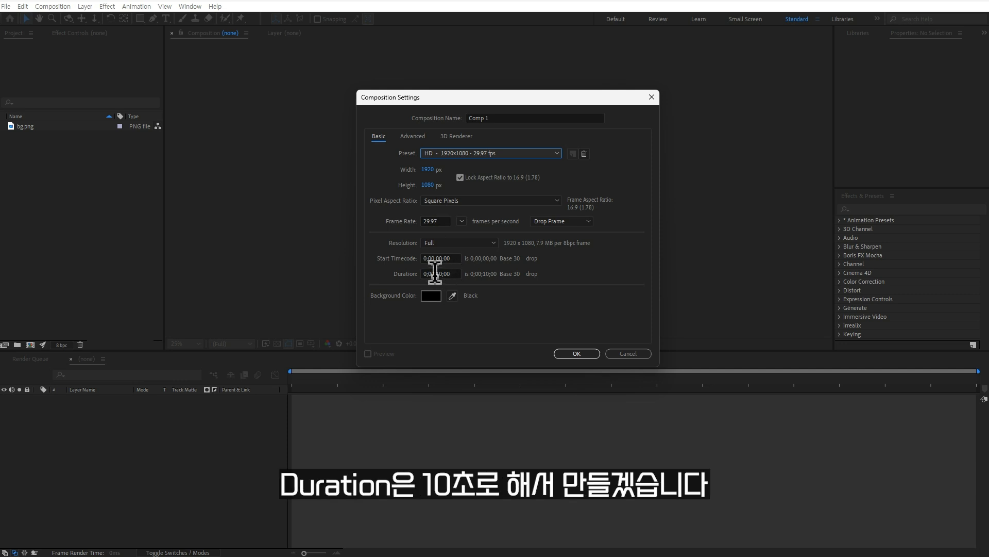
click(578, 354)
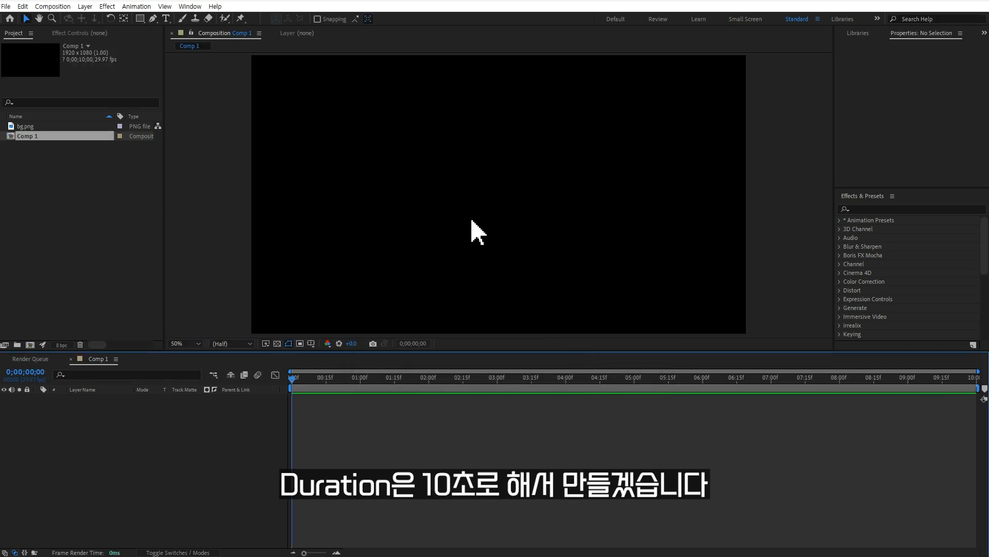
Add bg.png to Comp 1 as a layer and scale it to 15%
drag(24, 126, 195, 432)
key(s)
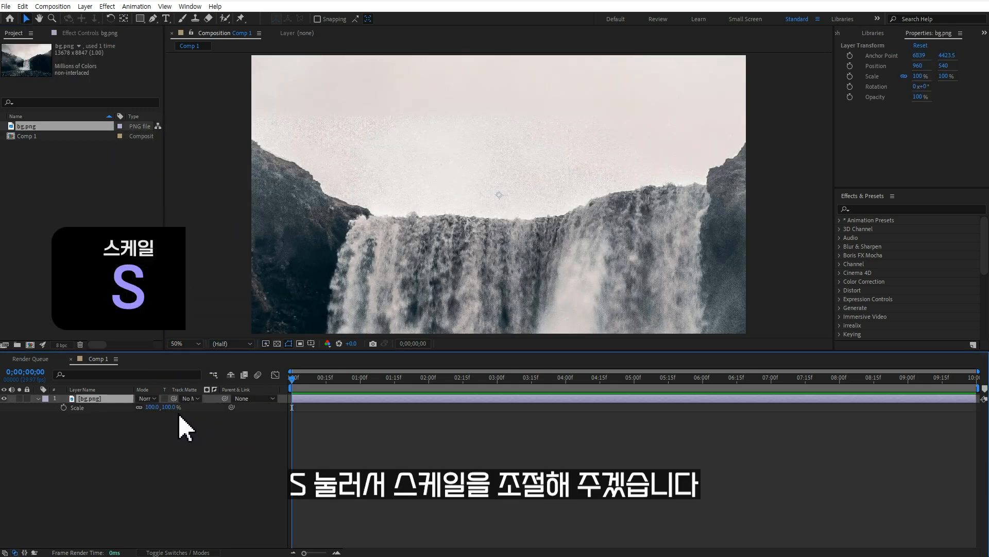
drag(172, 407, 130, 407)
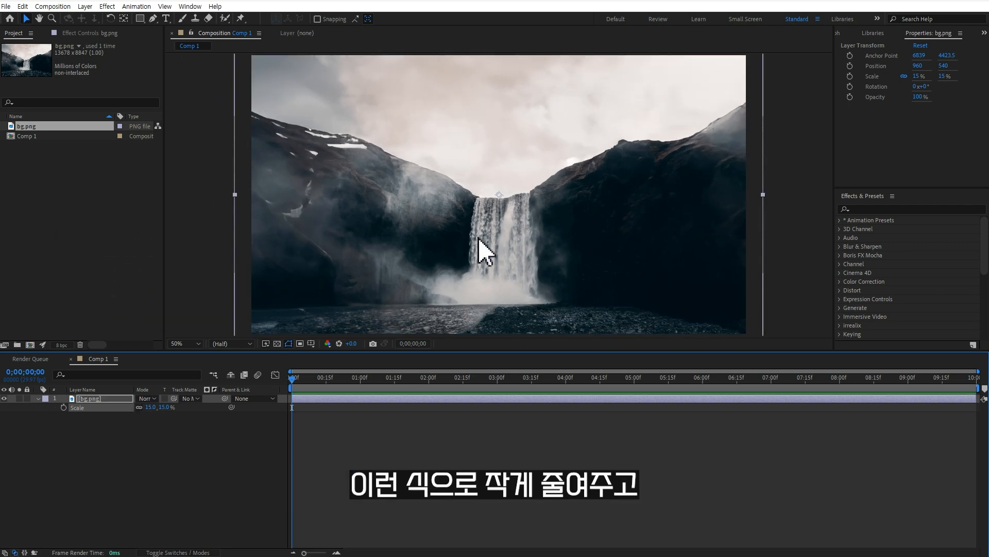
Move the bg.png layer straight up to a vertical position of about 436, keeping the frame fully covered
key(comma)
key(comma)
drag(519, 259, 516, 235)
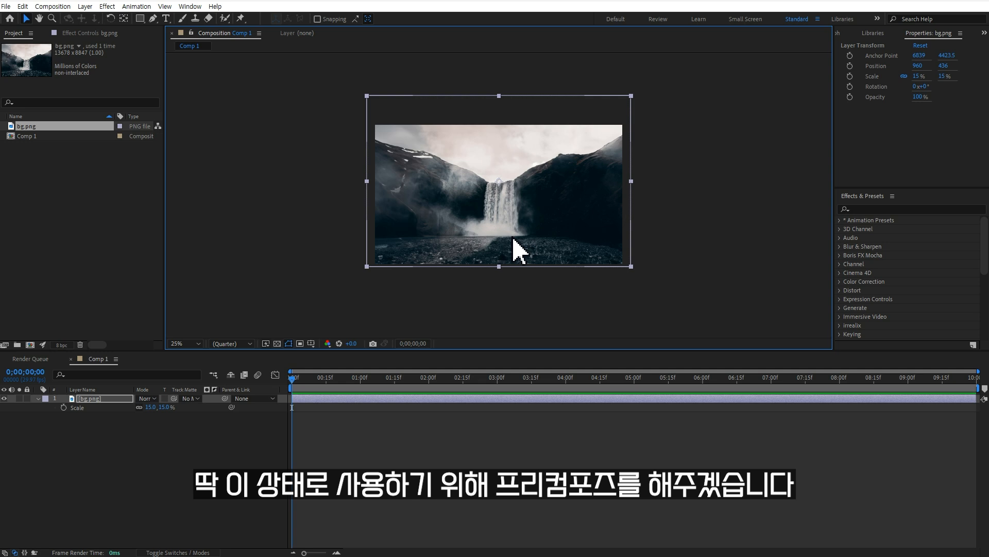
Pre-compose the bg.png layer, moving all attributes into the new composition bg.png Comp 1
key(ctrl+shift+c)
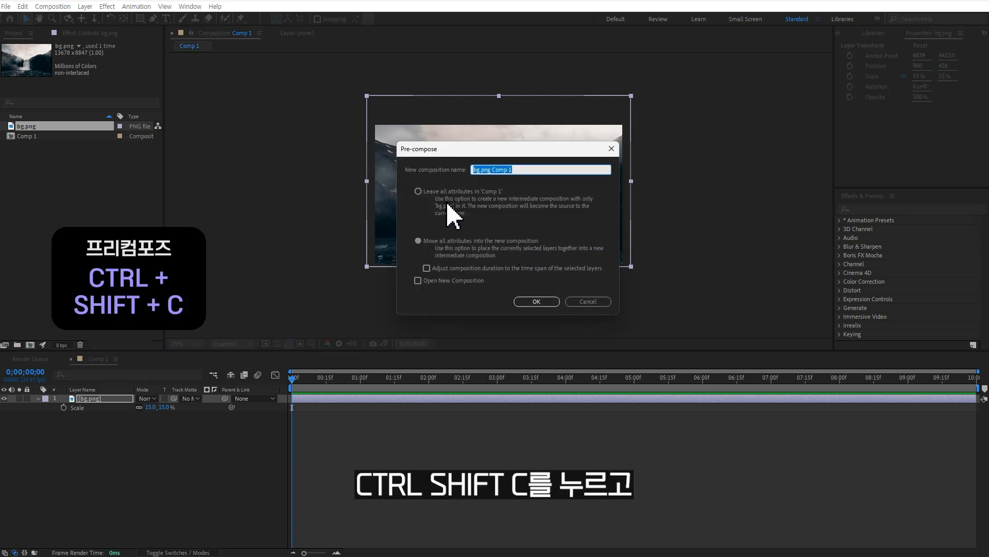
click(419, 241)
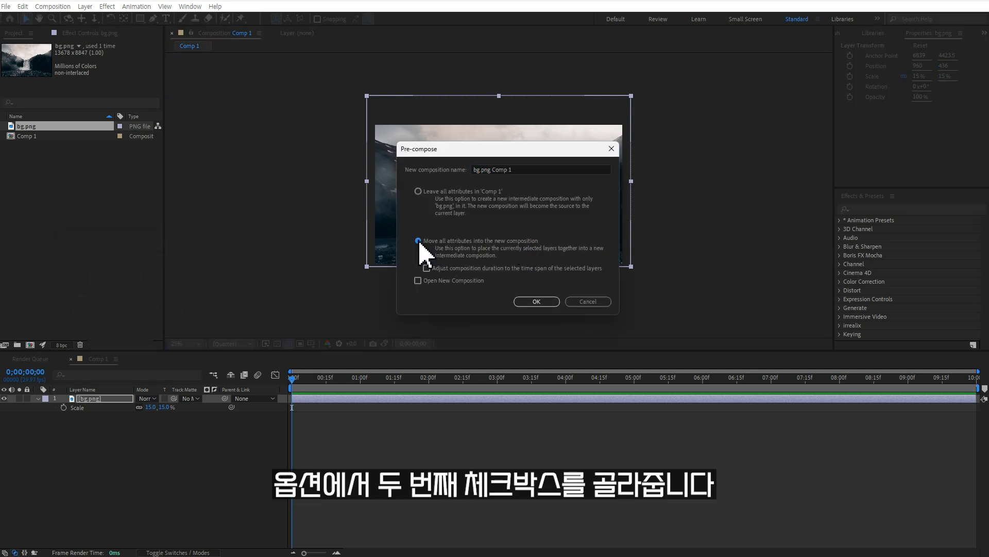
click(545, 302)
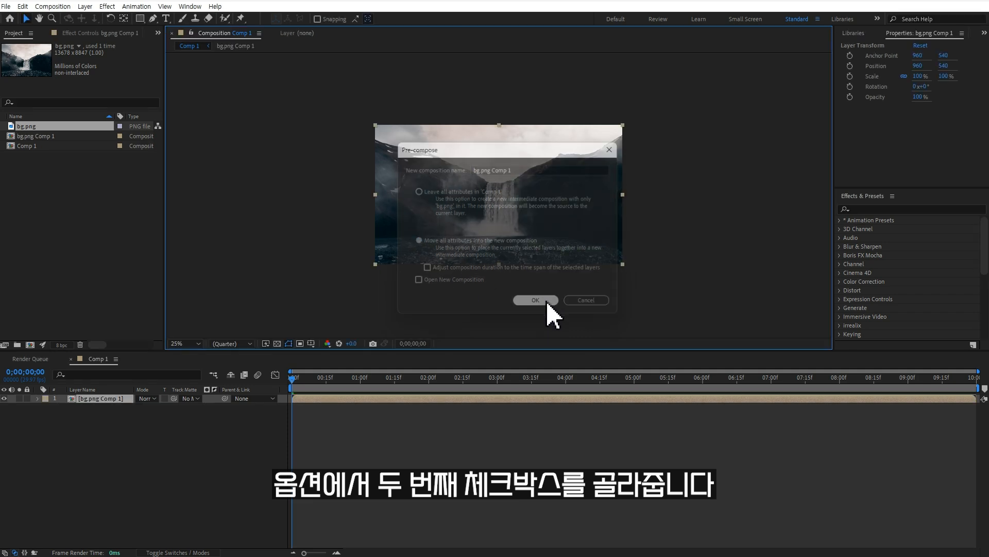
drag(536, 227, 515, 237)
key(period)
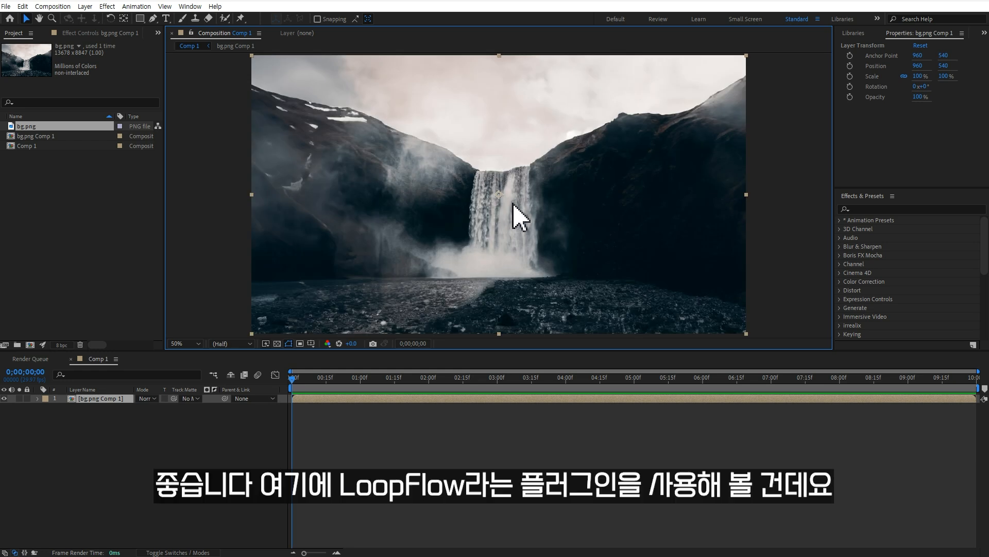
key(period)
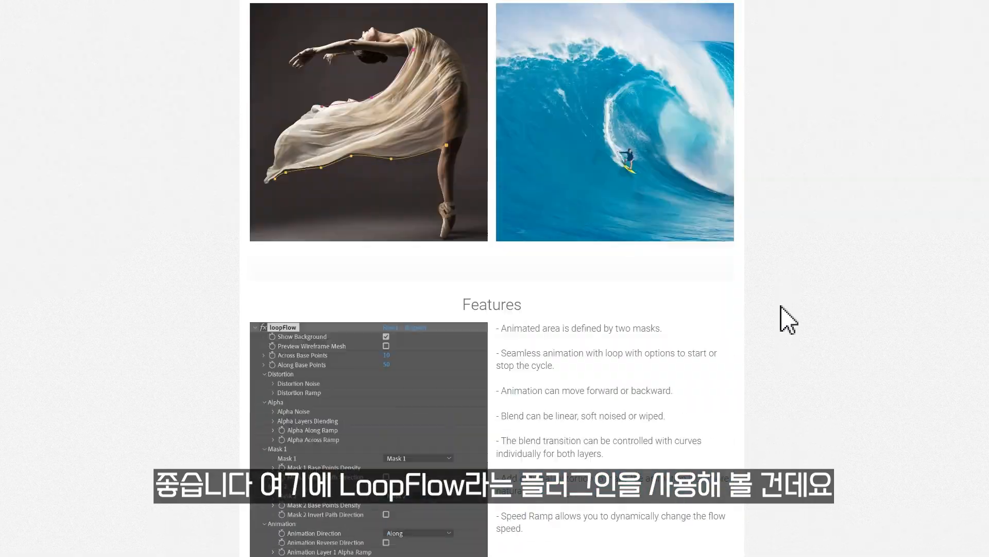
Switch to the loopFlow plugin's web page and look through its features and example animations
scroll(781, 307, down, 10)
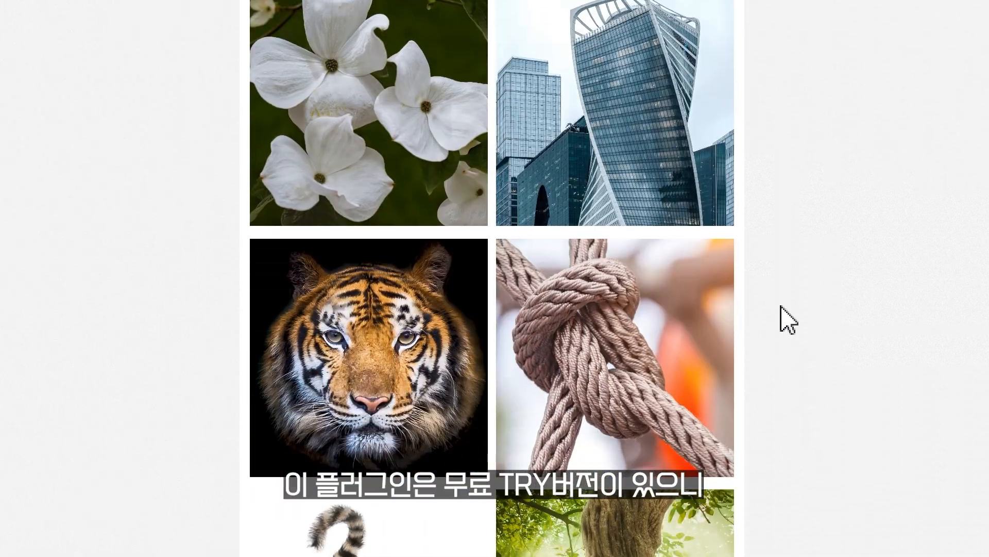
scroll(782, 308, down, 4)
scroll(782, 318, up, 15)
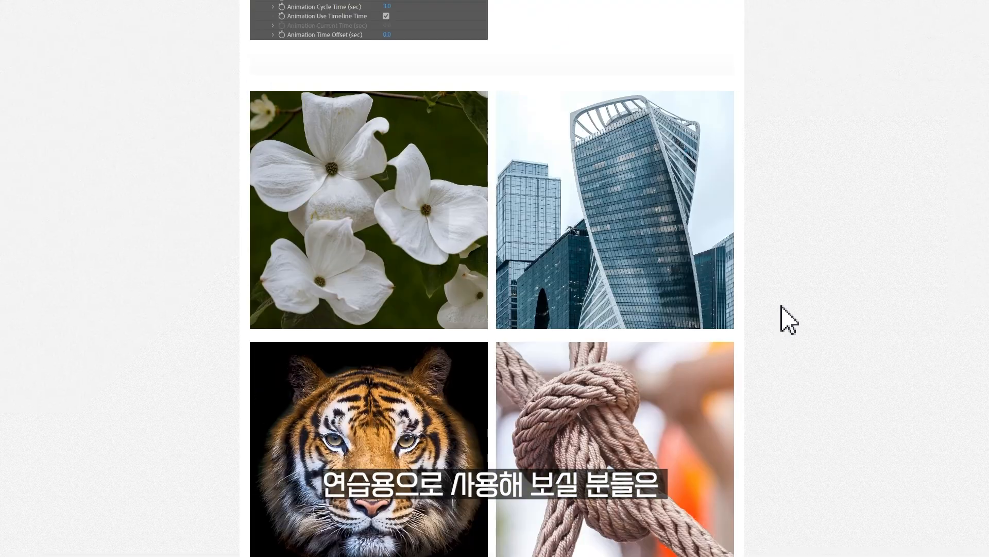
scroll(793, 318, up, 4)
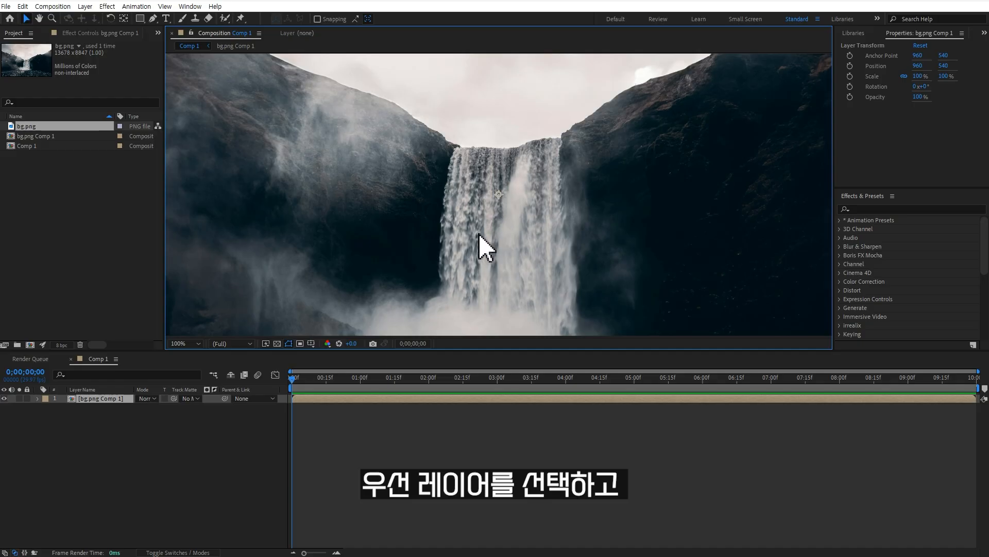
Draw an open mask path with the Pen tool down the waterfall's left edge on the bg.png Comp 1 layer
click(153, 19)
drag(459, 190, 478, 203)
click(493, 114)
mouse_move(476, 279)
mouse_down()
mouse_move(476, 290)
mouse_move(475, 263)
mouse_up()
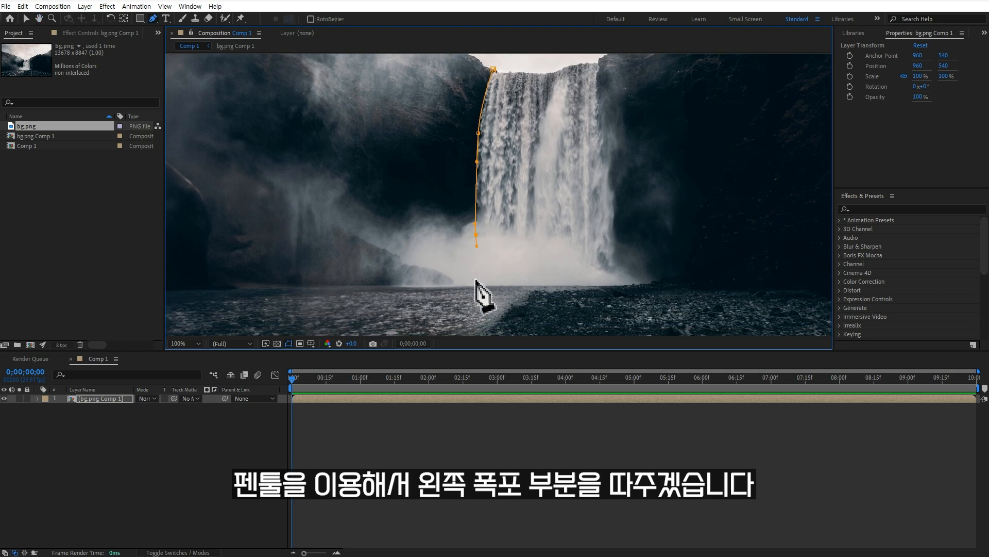
click(476, 279)
Deselect and reselect the bg.png Comp 1 layer, and draw a separate open mask path down the waterfall's right edge
drag(574, 199, 548, 243)
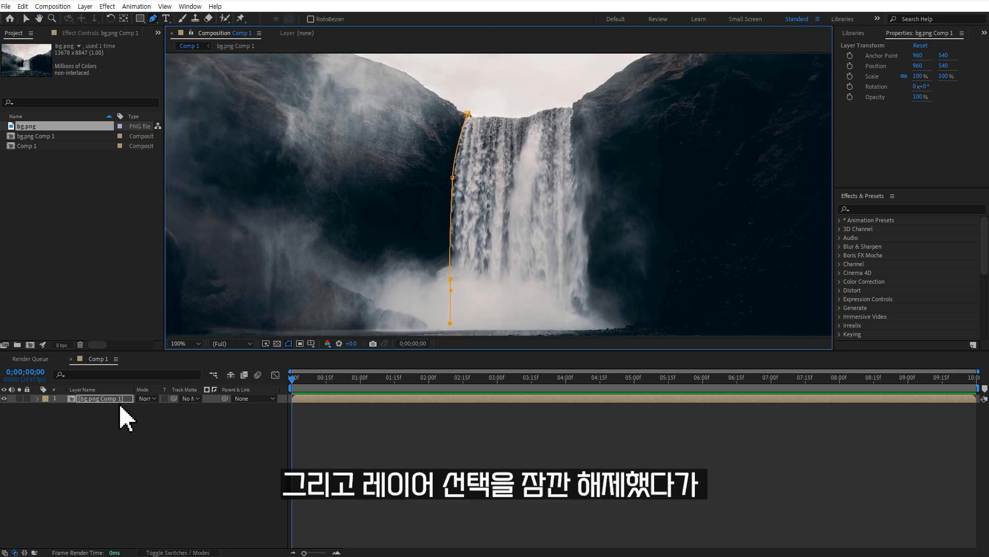
click(124, 425)
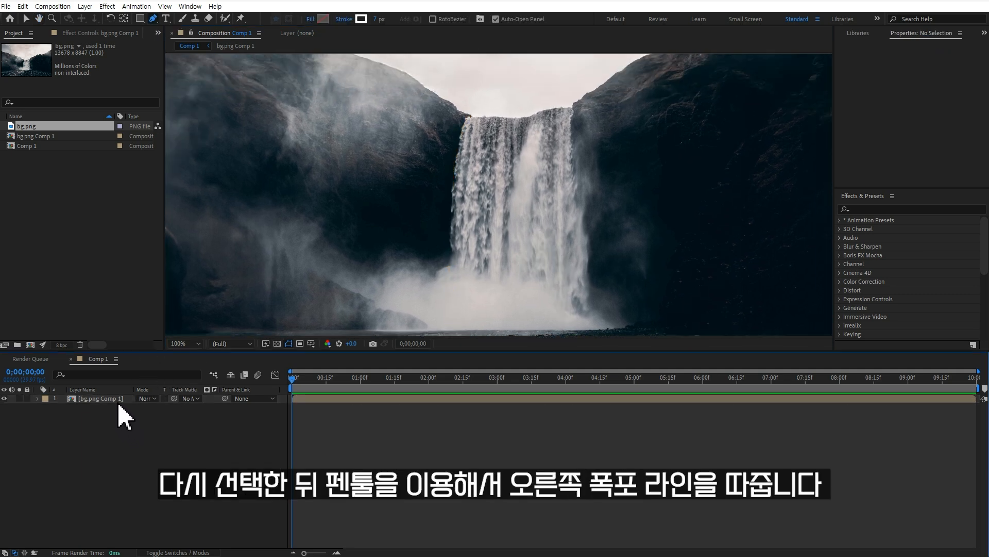
click(120, 399)
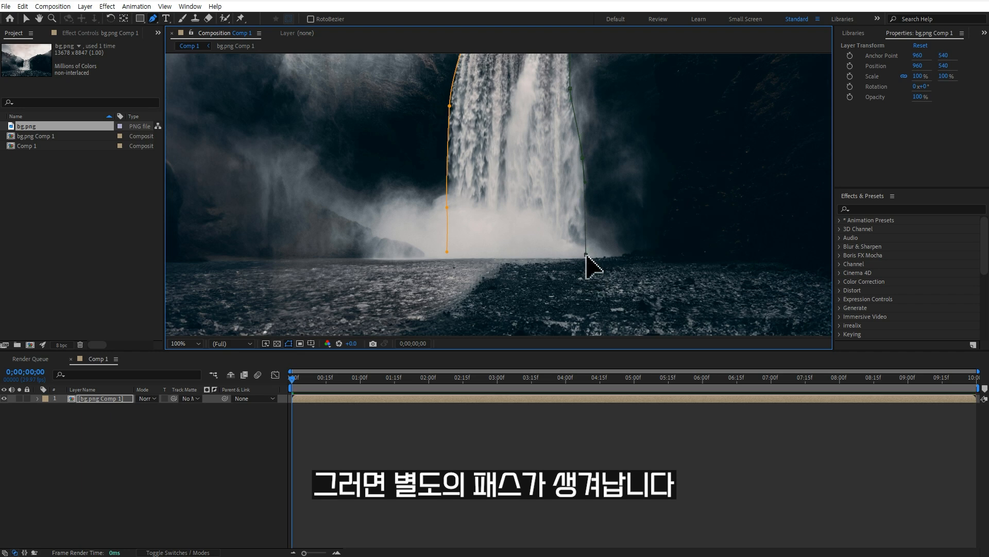
drag(531, 148, 537, 192)
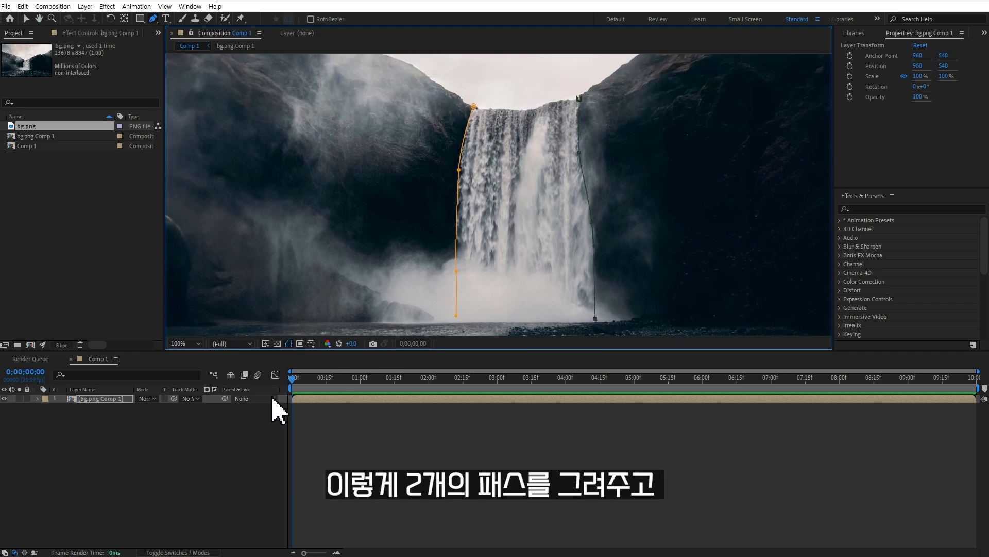
Find the loopFlow effect and apply it to the bg.png Comp 1 layer
click(927, 209)
text(loopf)
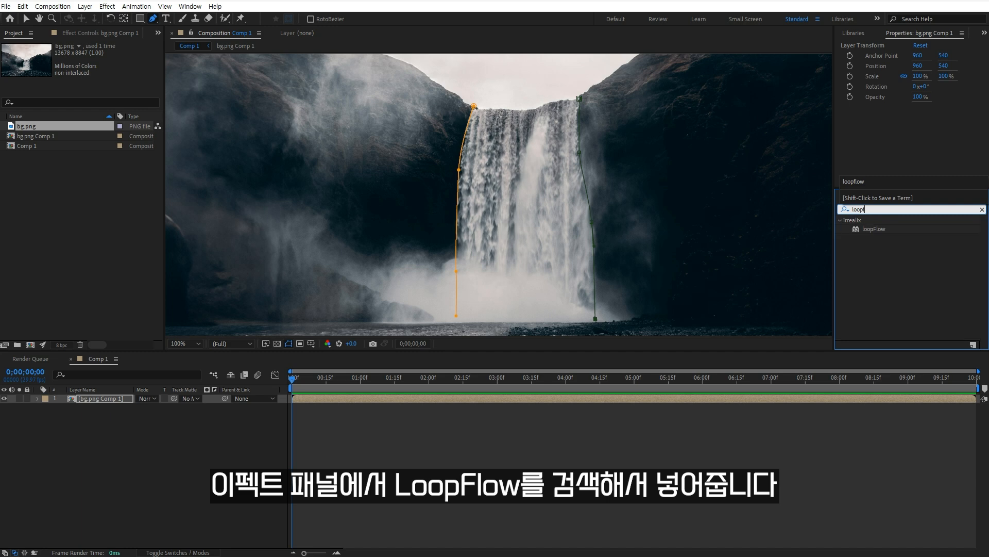
double_click(877, 229)
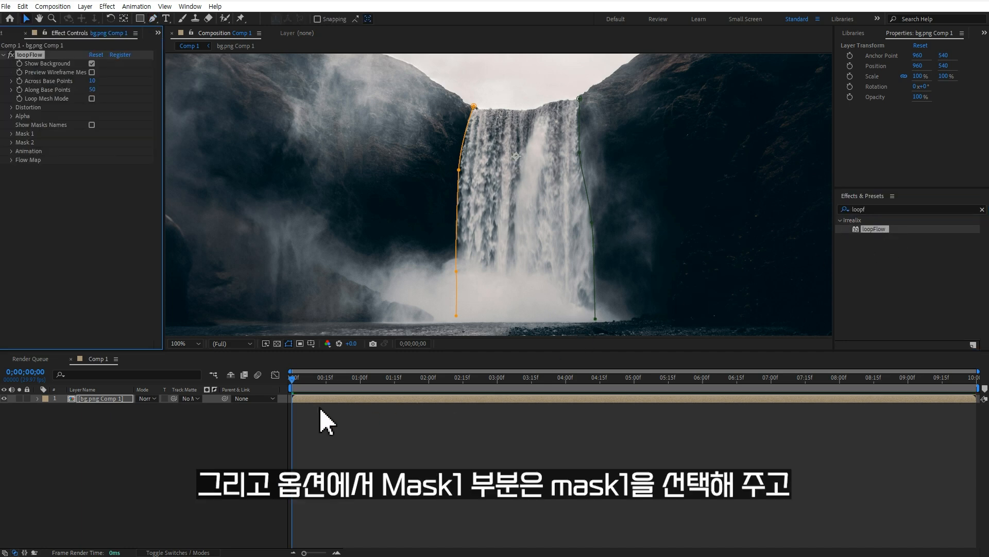
Assign Mask 1 and Mask 2 to the matching loopFlow mask settings, and preview the waterfall animation from the start
click(12, 133)
click(118, 142)
click(115, 175)
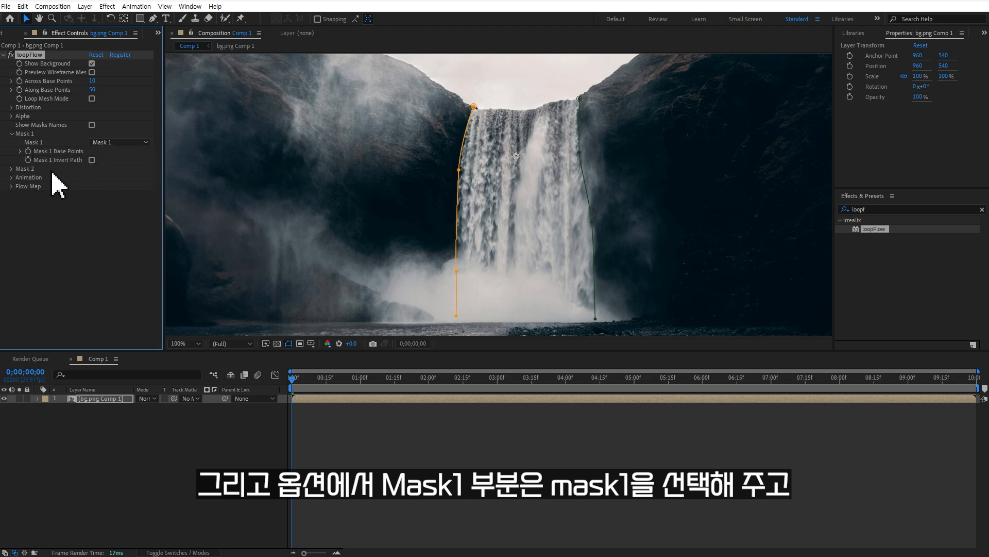
click(11, 169)
click(119, 178)
click(124, 218)
mouse_move(297, 390)
mouse_down()
mouse_move(488, 381)
mouse_move(282, 387)
mouse_up()
key(space)
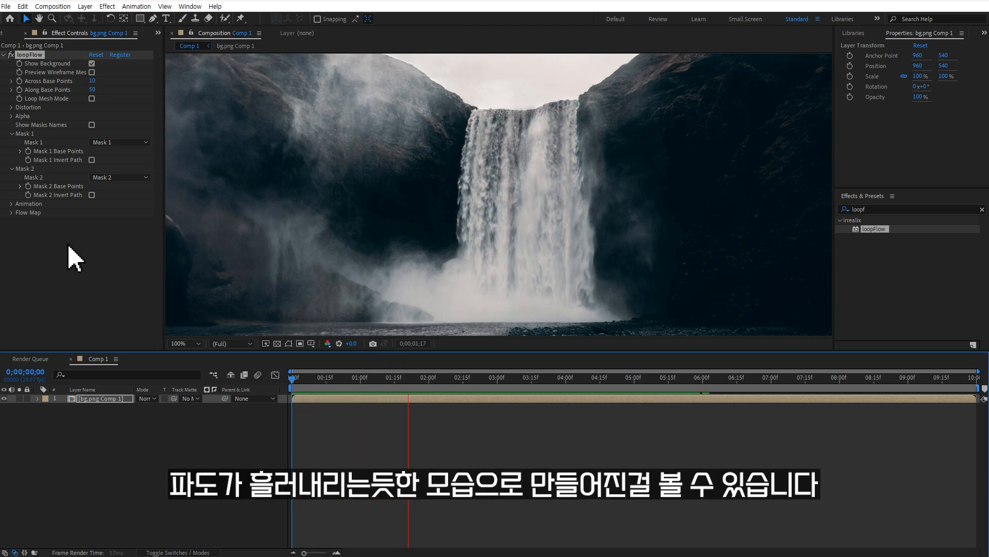
Set loopFlow's Animation Cycle Time to 6 and preview the waterfall's flow speed
key(space)
click(12, 204)
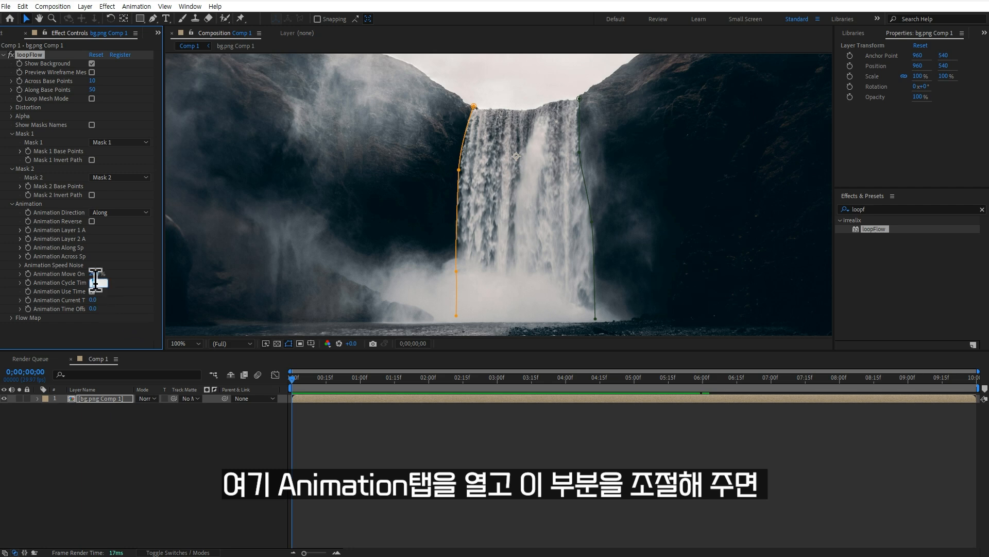
text(6)
key(Return)
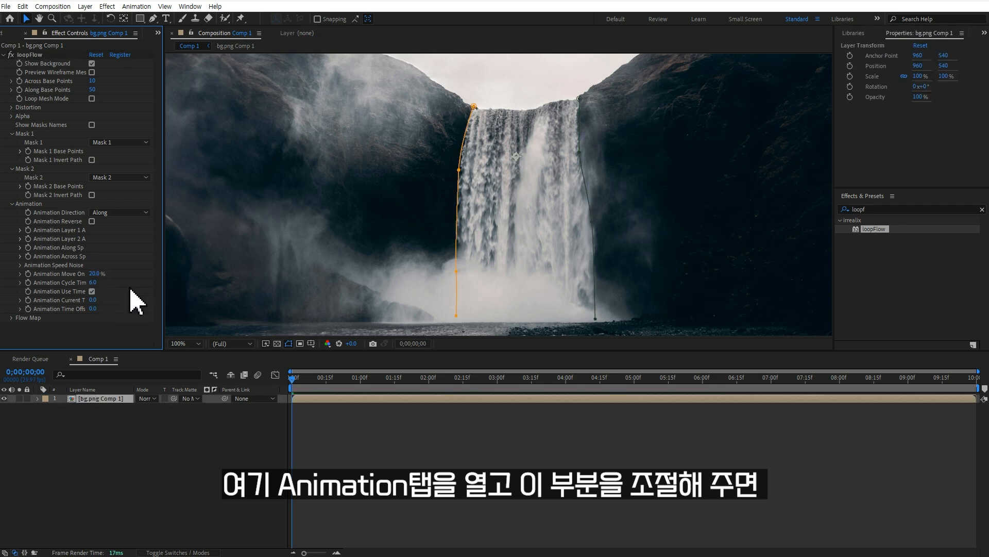
click(340, 450)
key(space)
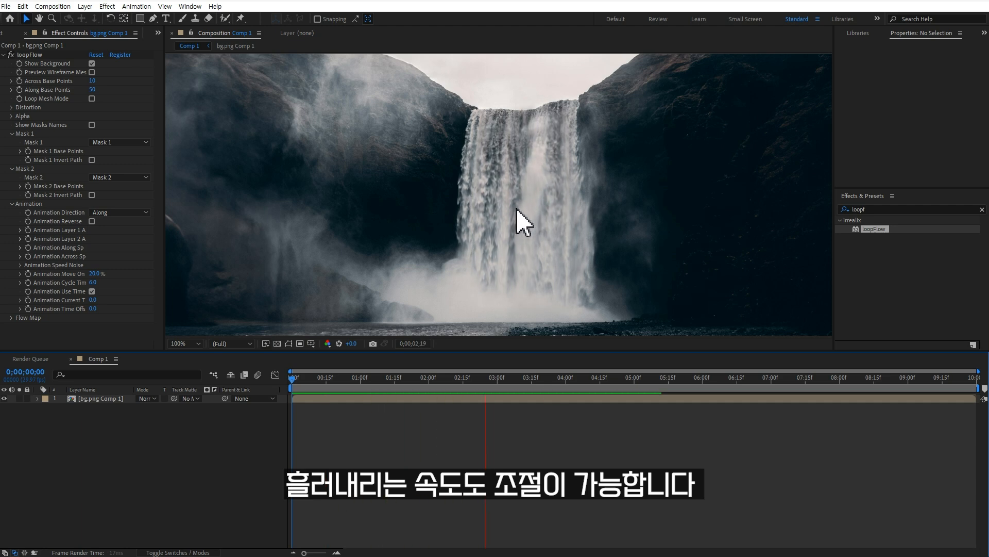
key(space)
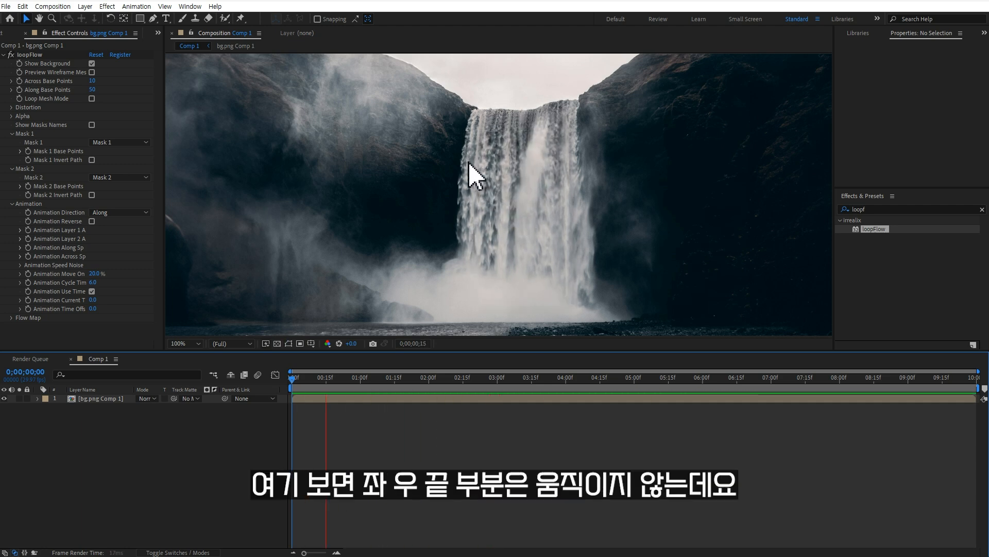
key(space)
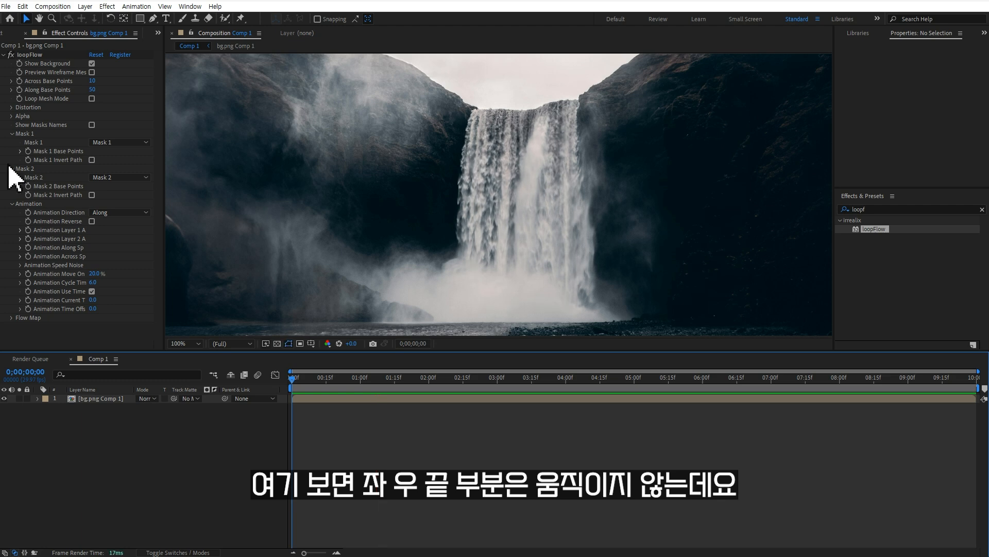
Reshape loopFlow's Alpha Along Ramp by moving its upper-left point inward and its upper-right point outward
click(12, 117)
click(45, 164)
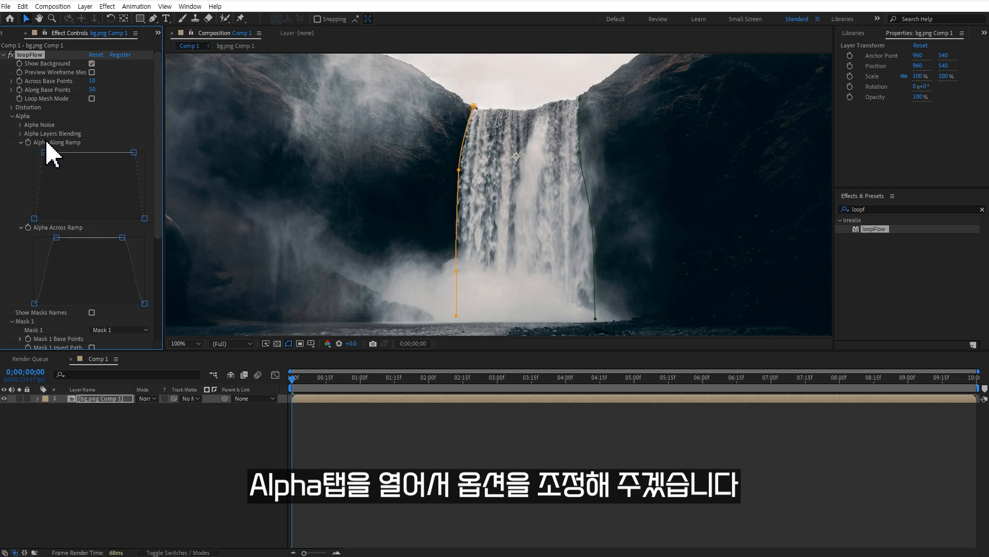
key(space)
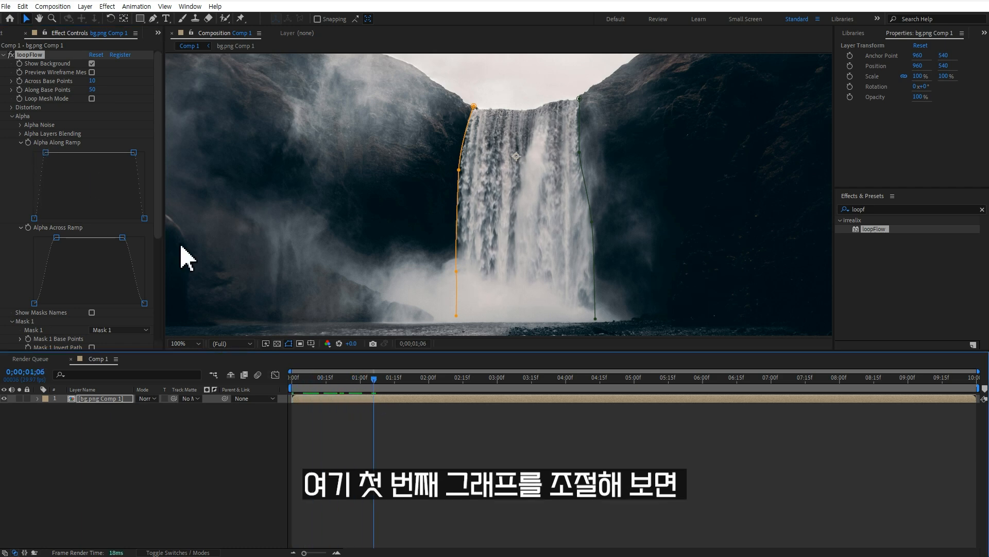
mouse_move(48, 155)
mouse_down()
mouse_move(38, 154)
mouse_move(58, 152)
mouse_up()
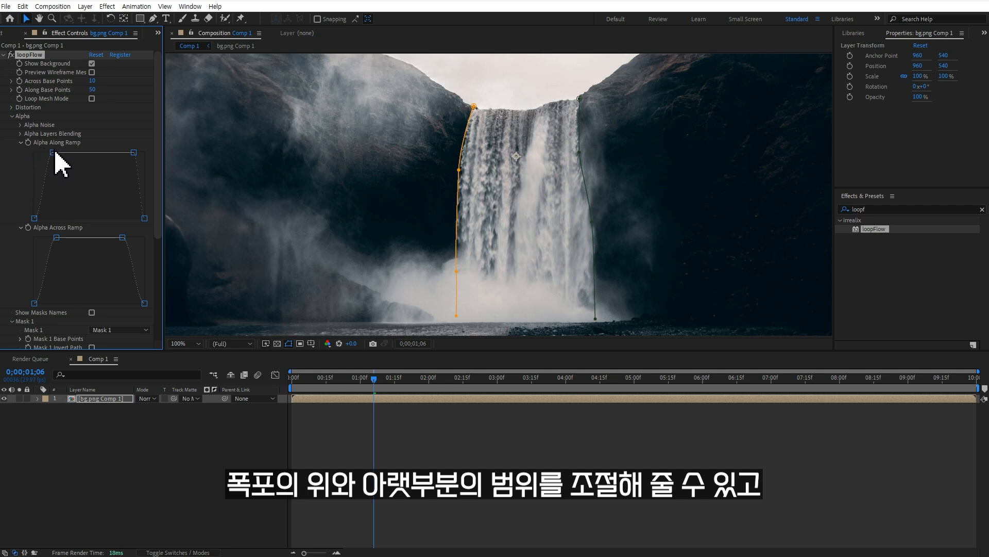
mouse_move(133, 155)
mouse_down()
mouse_move(97, 154)
mouse_move(148, 157)
mouse_up()
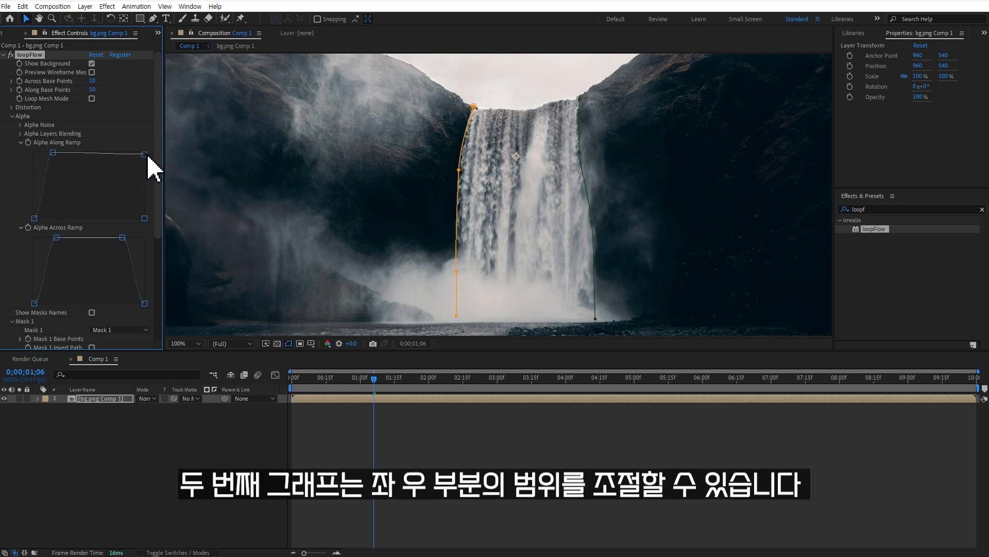
Widen the plateau of loopFlow's Alpha Across Ramp by moving its upper points outward, and preview the waterfall
mouse_move(58, 238)
mouse_down()
mouse_move(32, 236)
mouse_move(44, 236)
mouse_up()
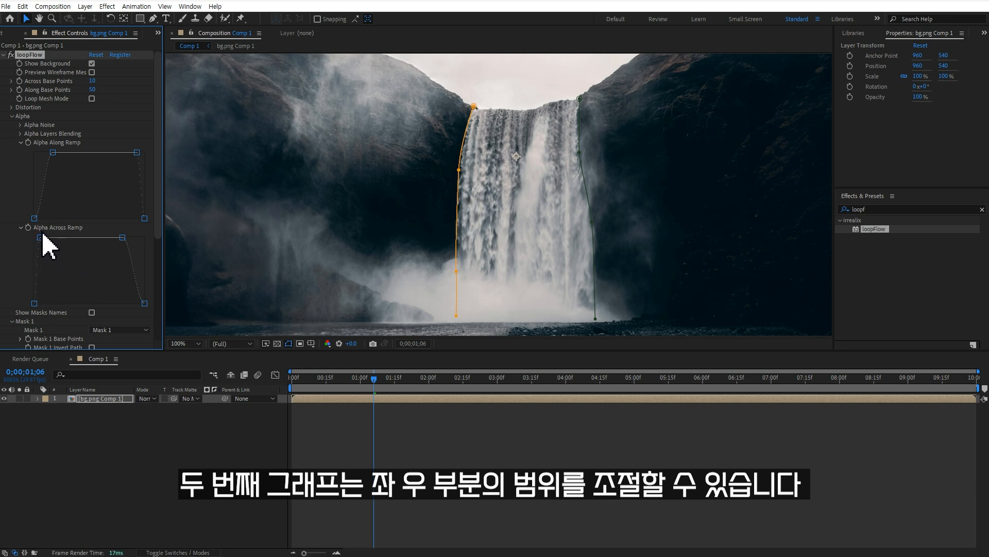
click(474, 406)
key(space)
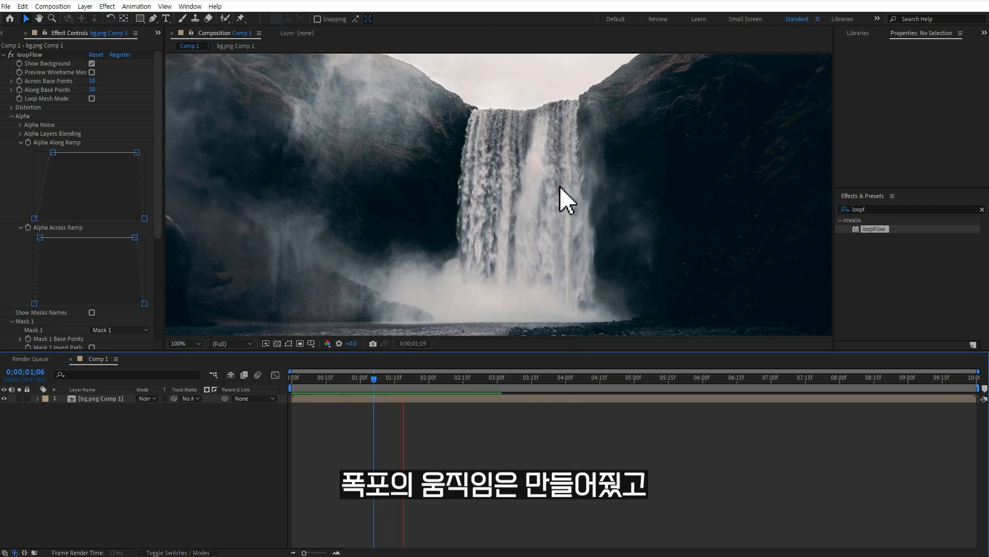
key(space)
Draw an open mask path with the Pen tool along the mist's lower edge, running from right to left and up the slope
drag(477, 285, 494, 232)
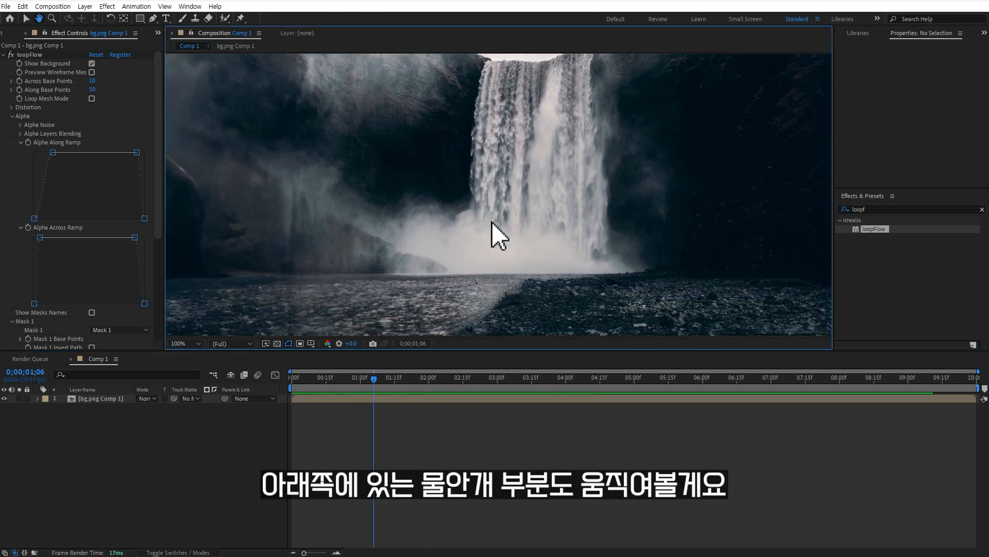
click(371, 400)
click(153, 18)
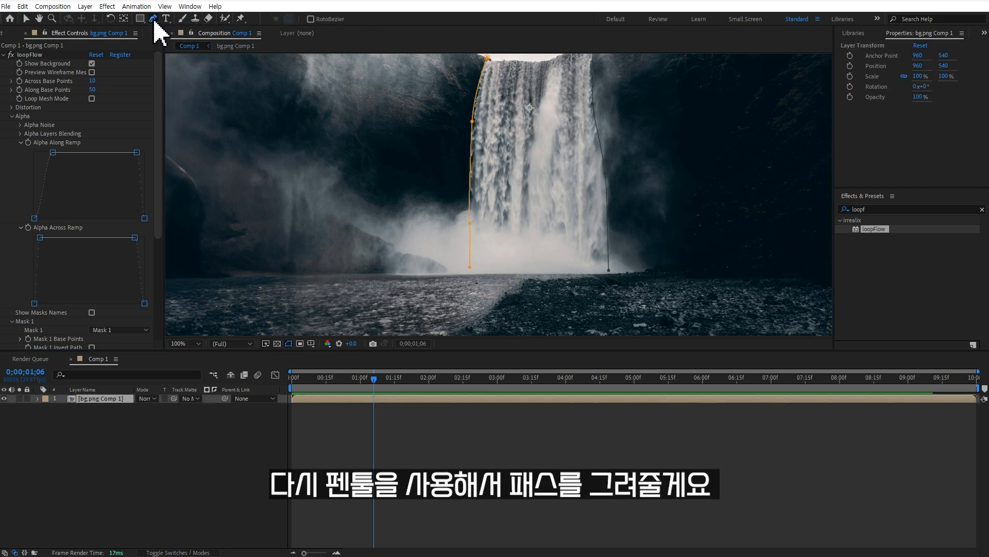
click(636, 269)
click(397, 273)
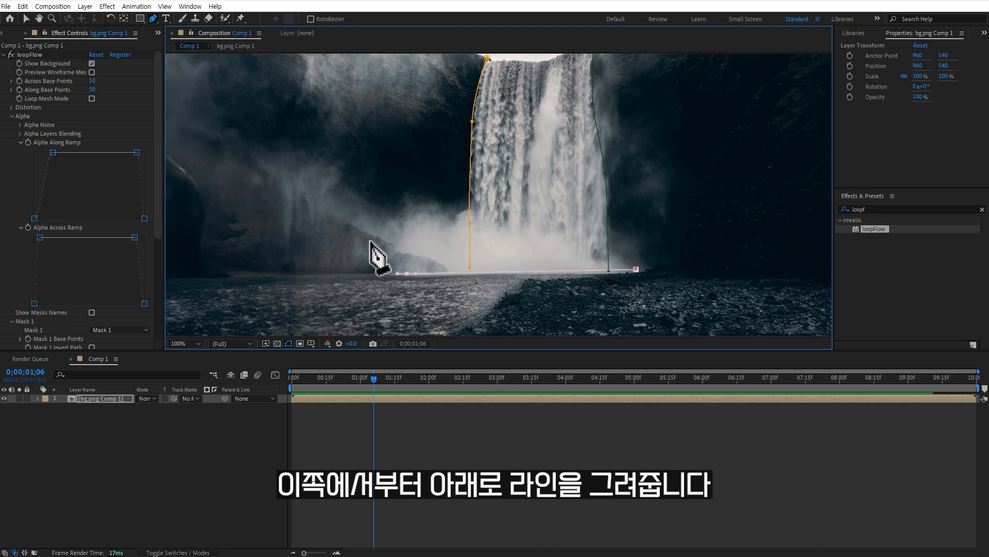
click(309, 206)
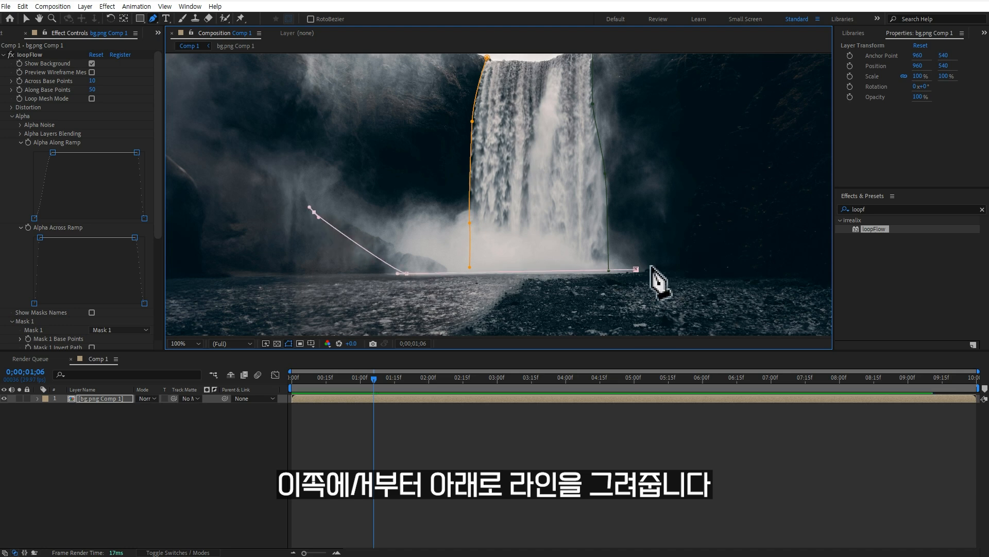
Deselect and reselect the bg.png Comp 1 layer, and draw a separate open mask path along the mist's upper edge from right to left
click(132, 439)
click(119, 399)
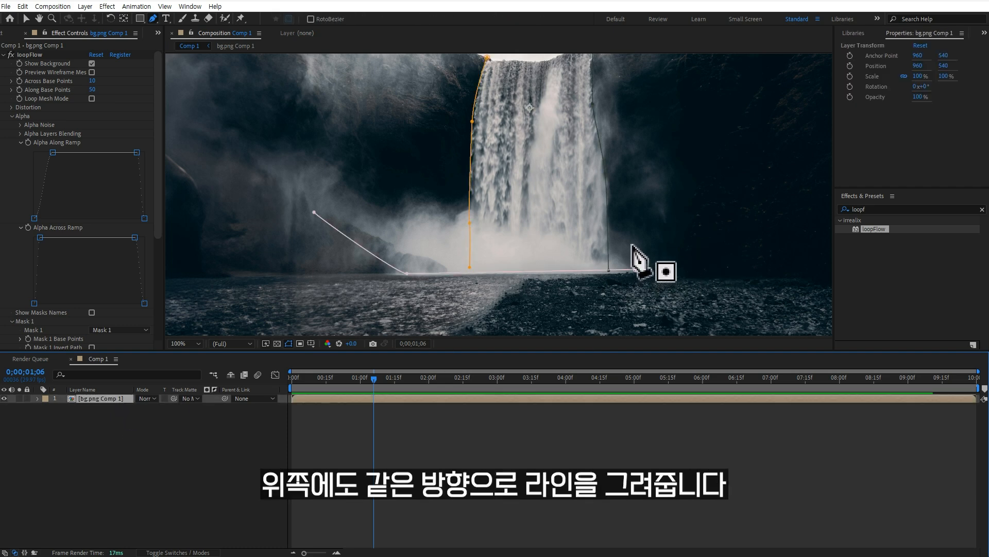
click(631, 245)
click(434, 204)
click(330, 165)
Apply a second loopFlow effect to the bg.png Comp 1 layer and collapse the first one's settings
double_click(874, 228)
key(v)
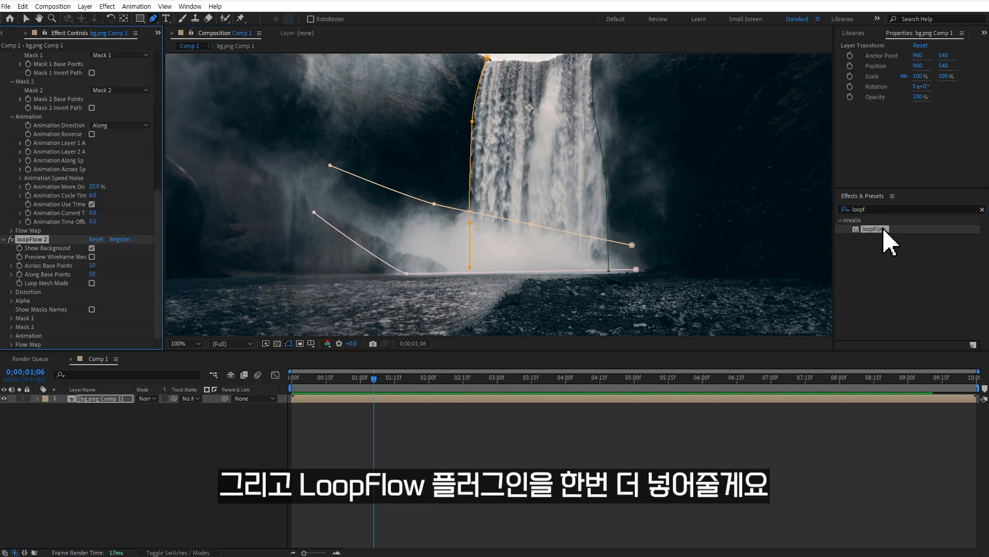
scroll(49, 177, up, 10)
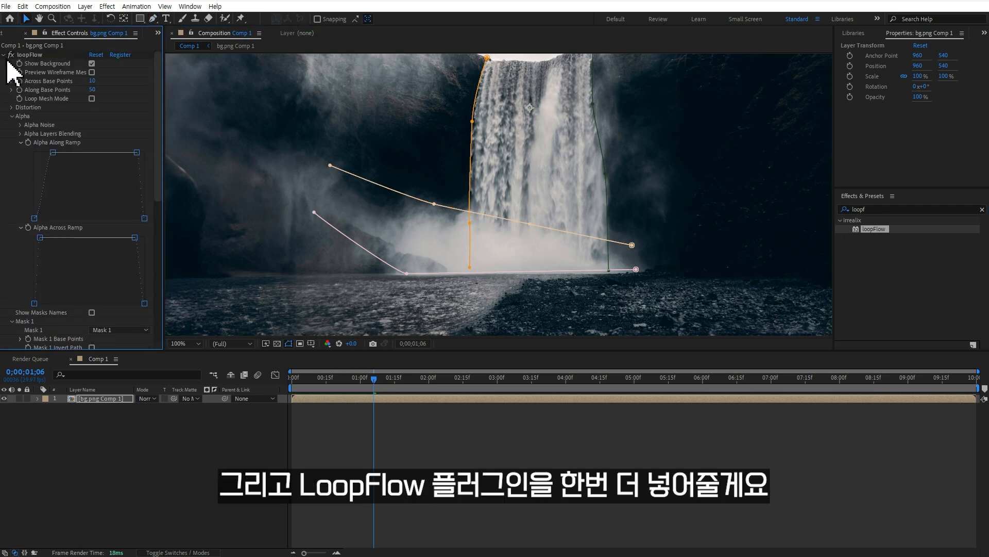
click(4, 55)
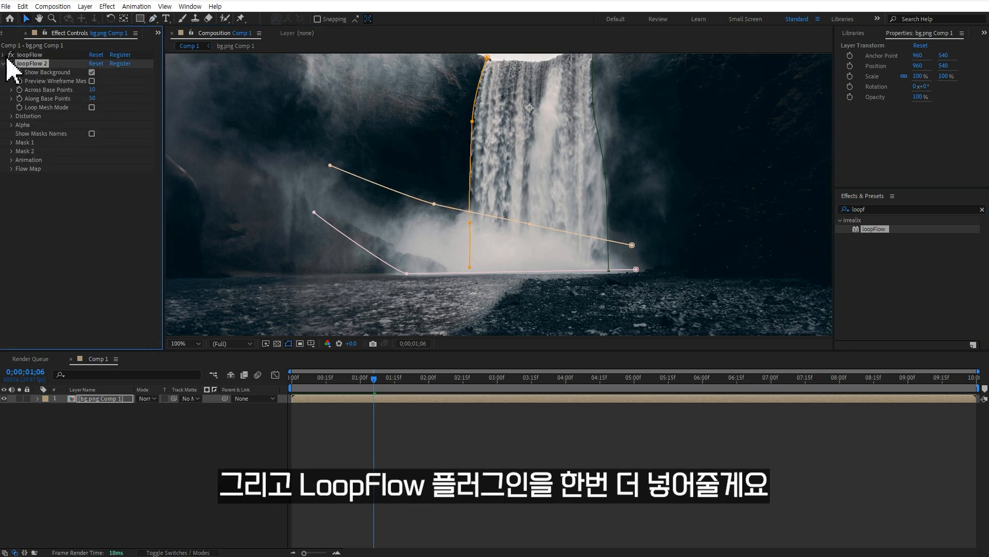
Assign Mask 3 to Mask 1 and Mask 4 to Mask 2 in loopFlow 2, and scrub through the mist motion
click(12, 142)
click(114, 151)
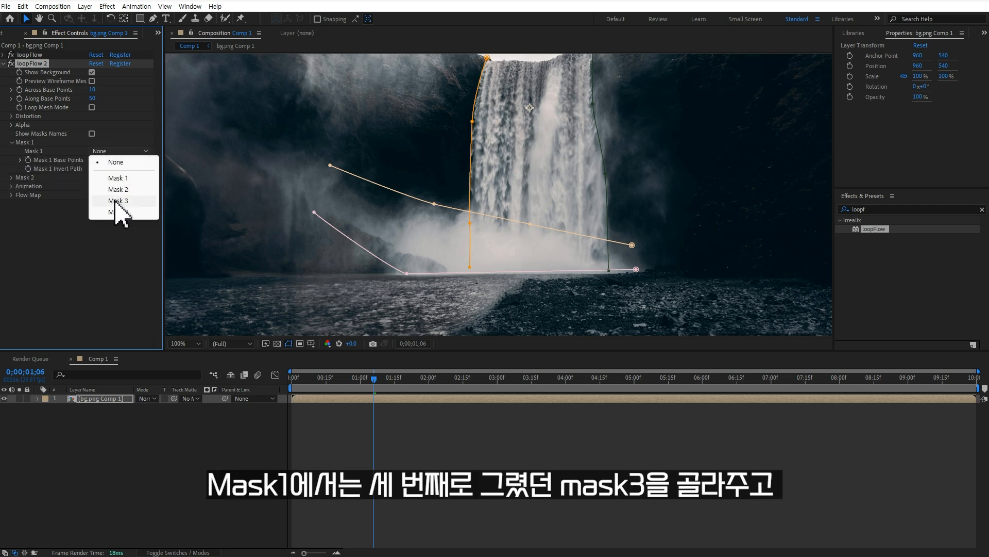
click(117, 201)
click(11, 178)
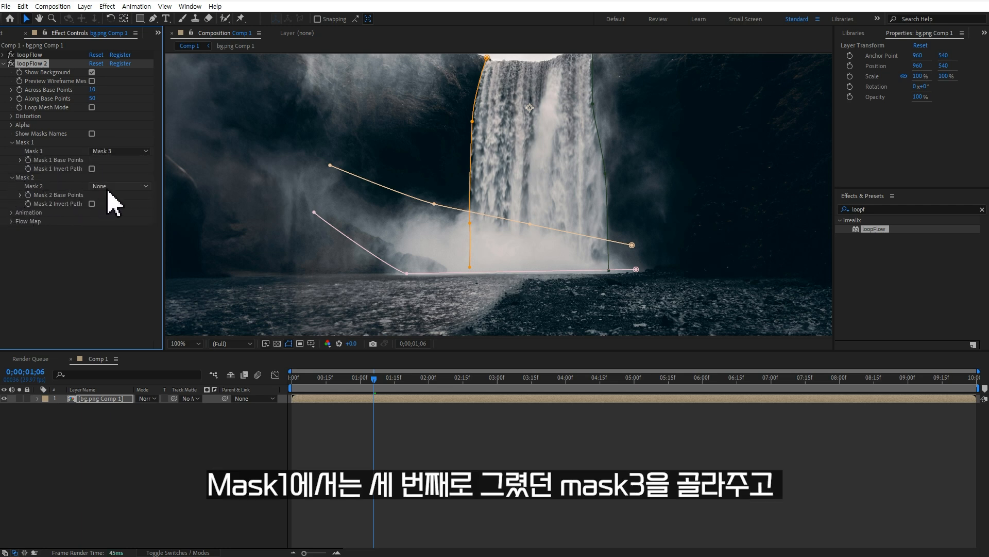
click(118, 186)
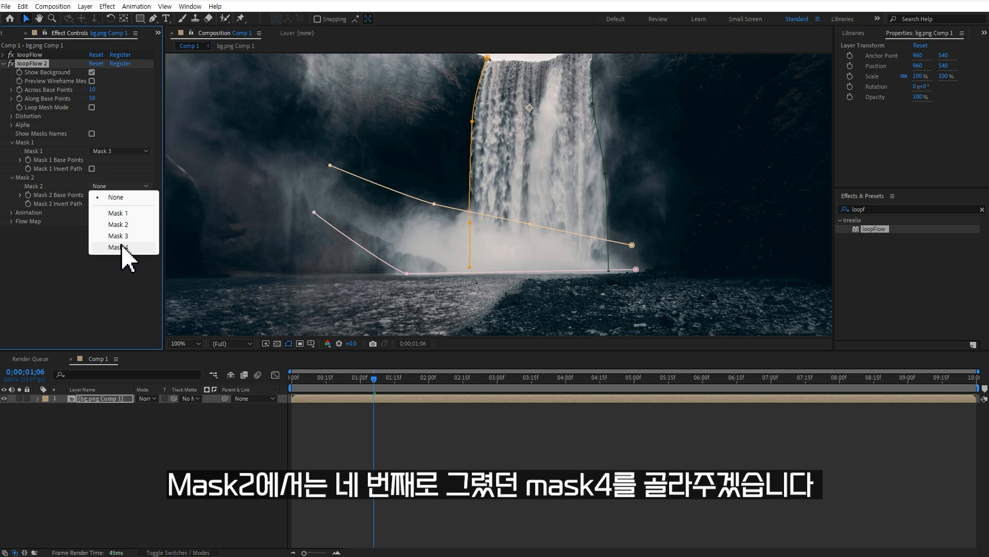
click(124, 248)
drag(329, 380, 368, 388)
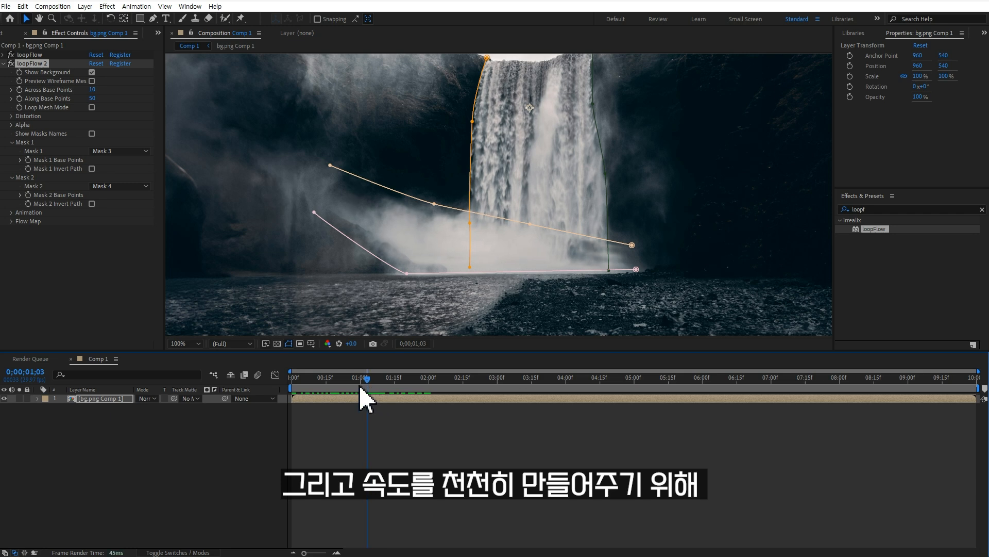
Set loopFlow 2's Animation Cycle Time to 10 and preview the mist
click(11, 212)
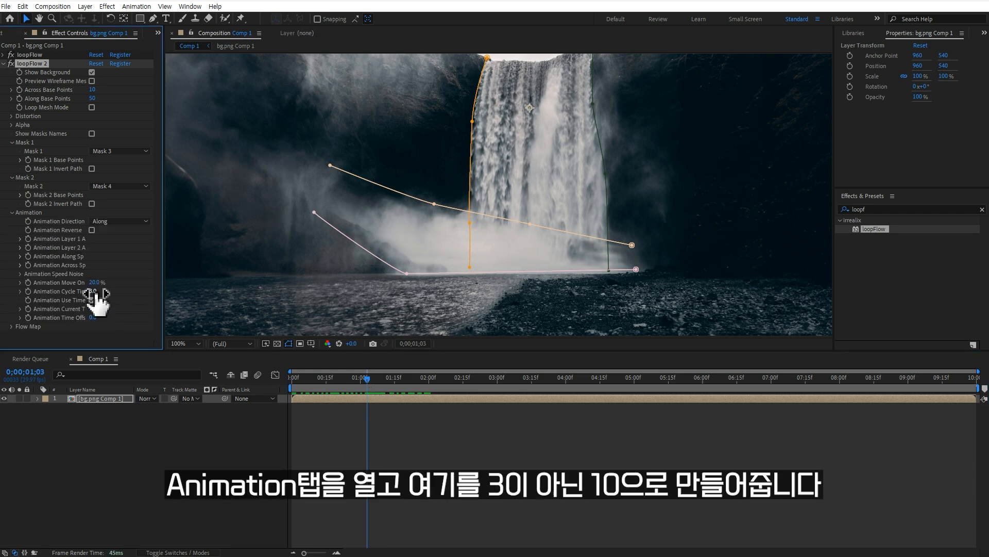
text(0)
click(436, 432)
key(space)
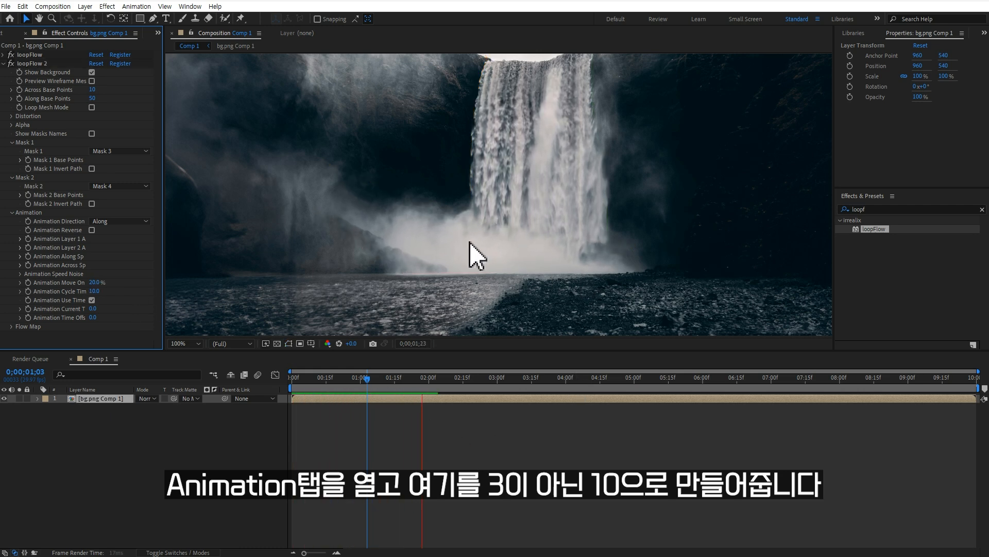
click(581, 259)
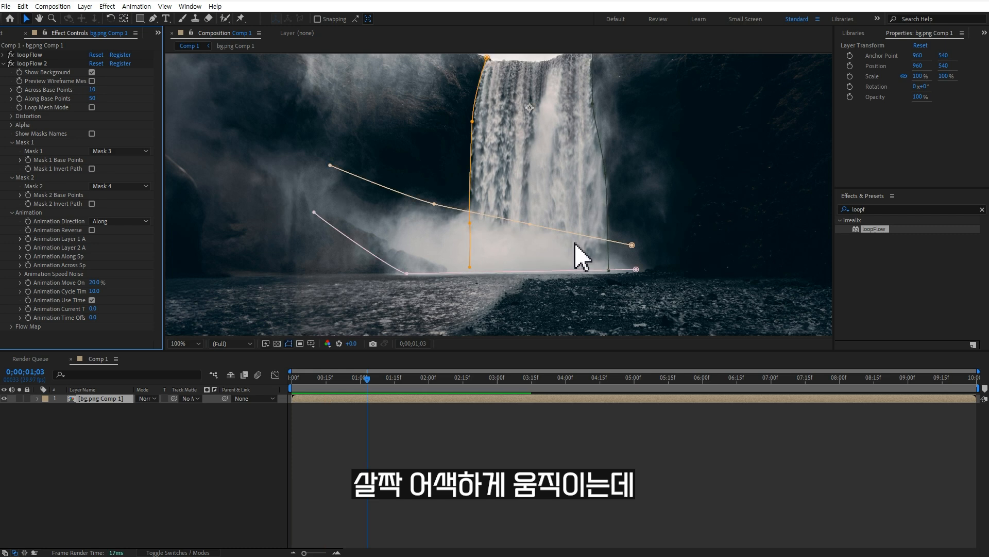
Narrow the plateaus of loopFlow 2's Alpha Along and Alpha Across ramps to soften the mist's edges, and preview it
click(12, 125)
mouse_move(46, 161)
mouse_down()
mouse_move(73, 161)
mouse_move(59, 160)
mouse_up()
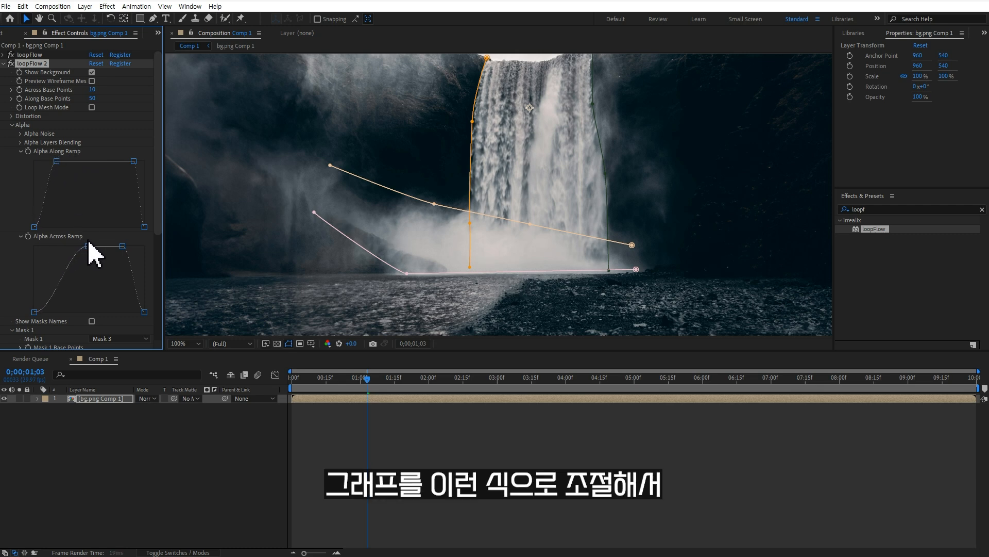
drag(121, 247, 91, 243)
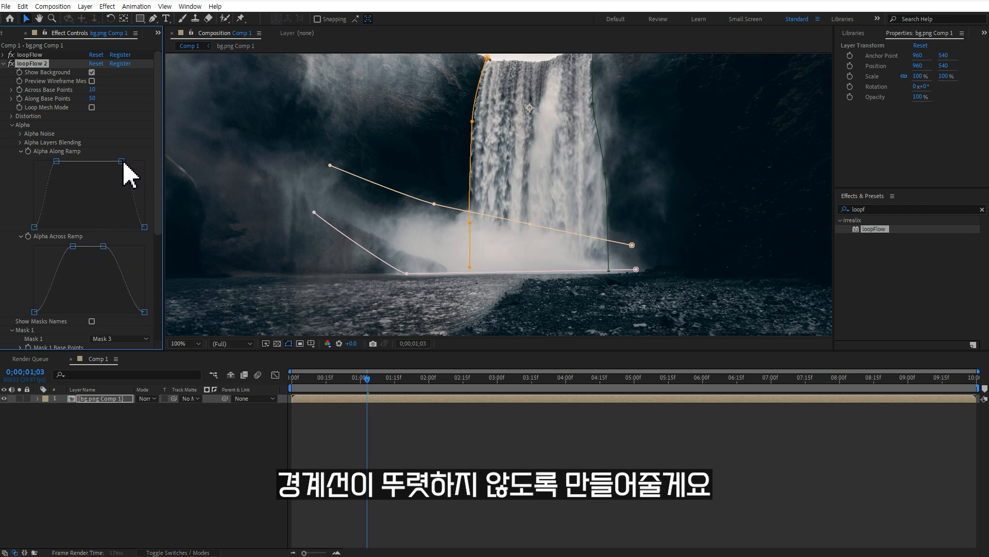
click(475, 497)
key(space)
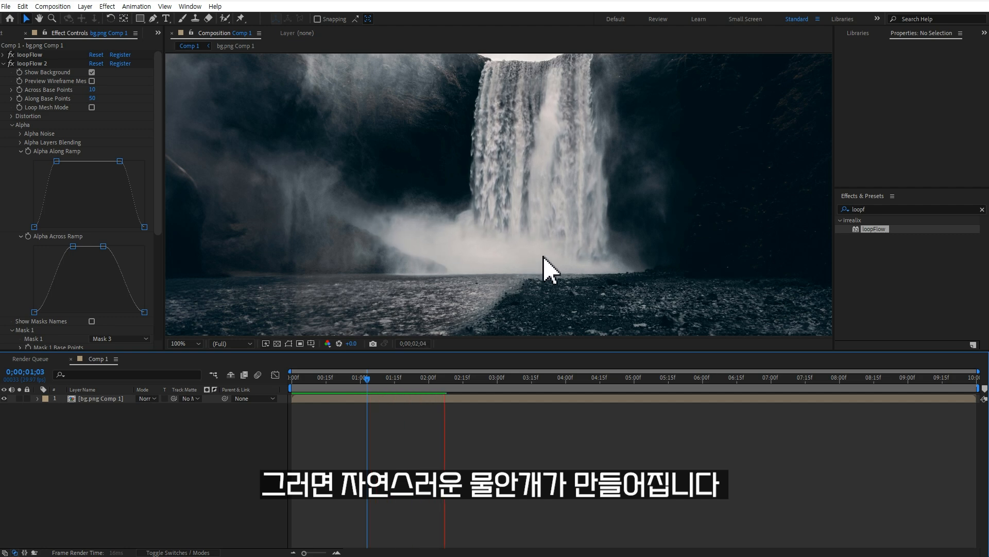
Collapse loopFlow 2 and draw an open mask path down the right edge of the foreground water, ending below the frame
scroll(507, 291, down, 2)
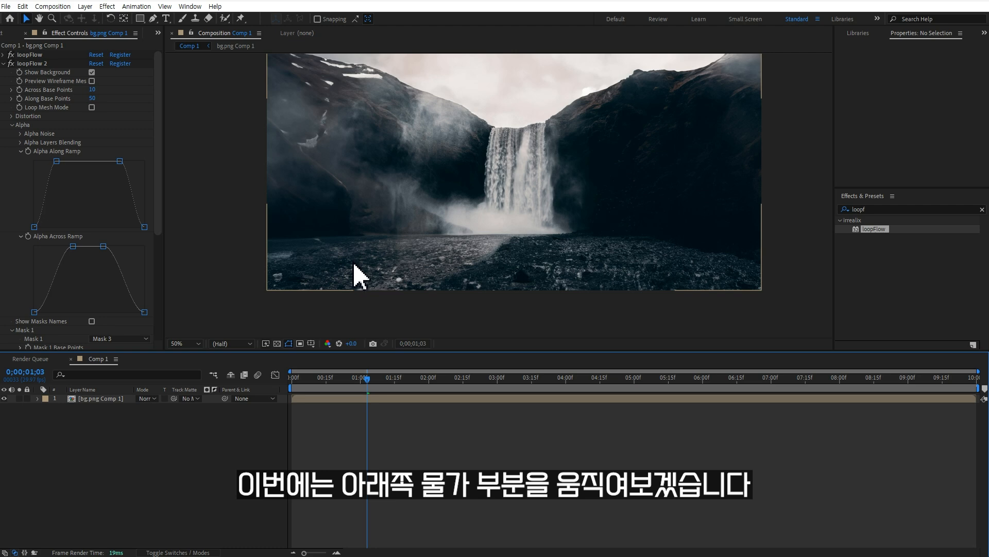
click(100, 402)
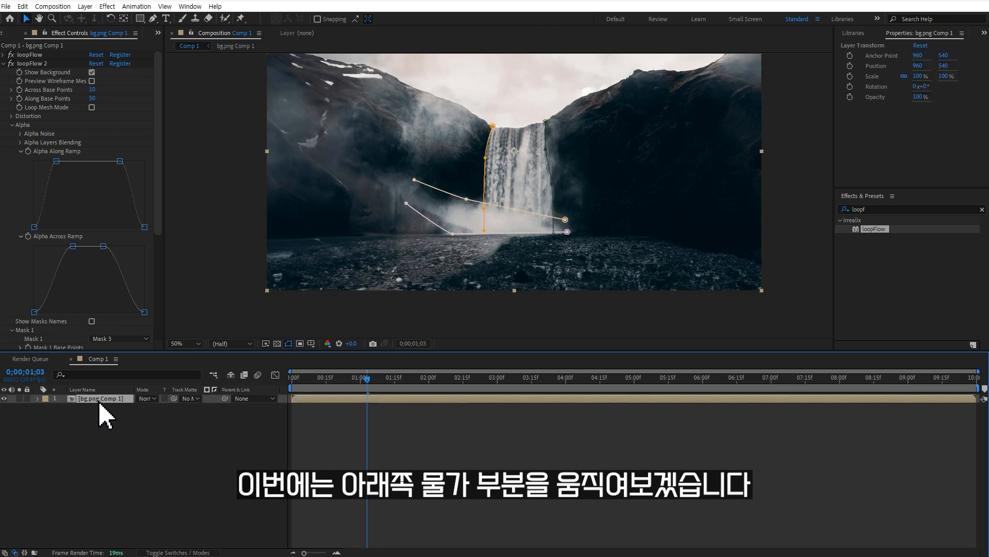
click(4, 63)
click(153, 18)
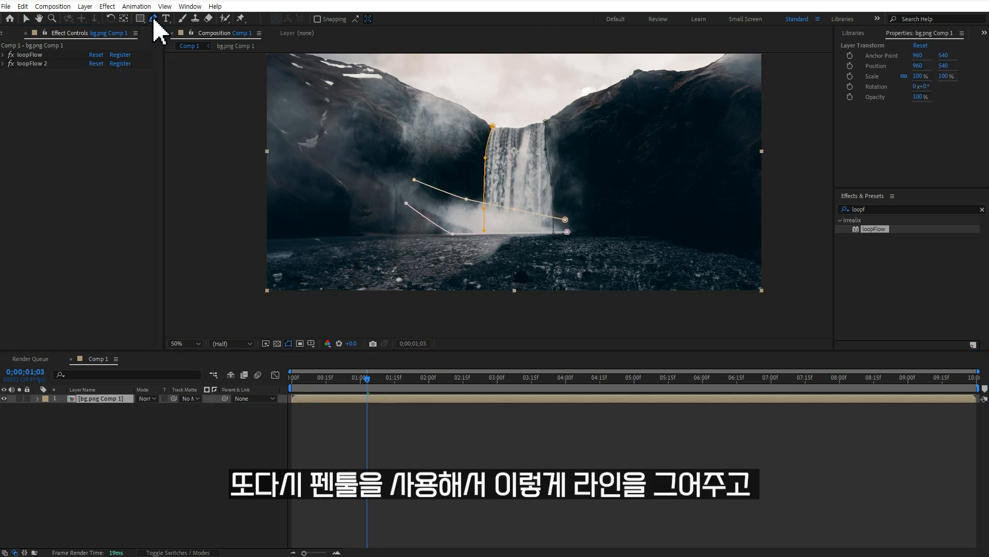
scroll(528, 247, up, 2)
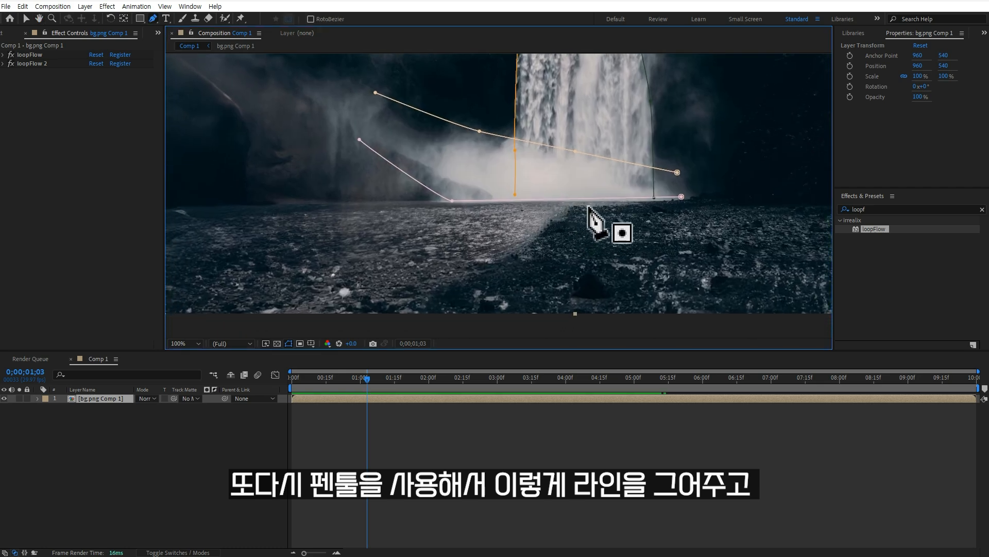
click(604, 203)
drag(555, 216, 540, 228)
drag(486, 266, 468, 275)
drag(380, 328, 376, 333)
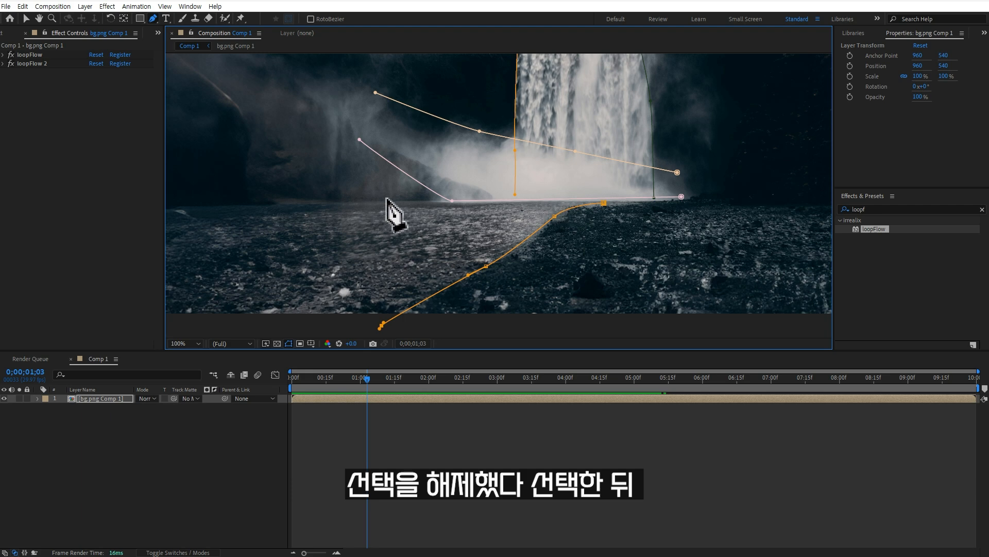
Deselect and reselect the bg.png Comp 1 layer, and draw a separate open mask path around the foreground water's left side, beyond the frame
click(167, 425)
click(115, 398)
drag(410, 215, 648, 175)
drag(391, 163, 381, 165)
drag(295, 184, 292, 186)
drag(225, 258, 221, 263)
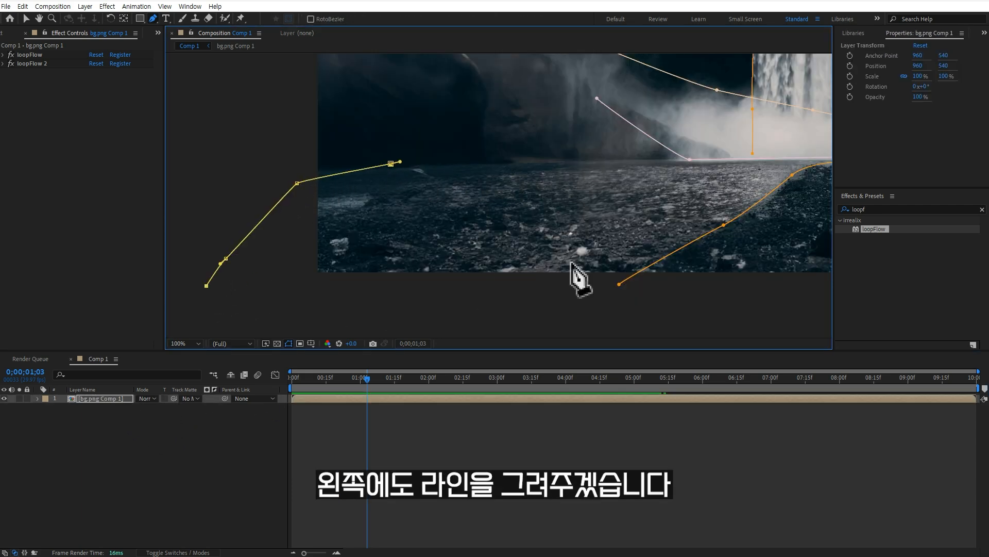
Apply another loopFlow effect to the bg.png Comp 1 layer and assign Mask 5 as Mask 1 and Mask 6 as Mask 2
drag(875, 233, 43, 248)
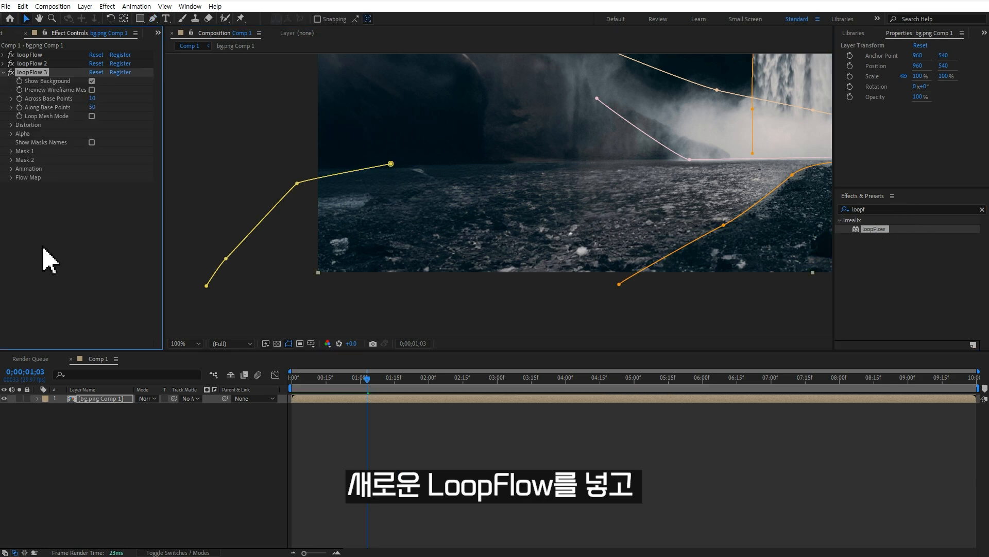
click(11, 151)
click(119, 160)
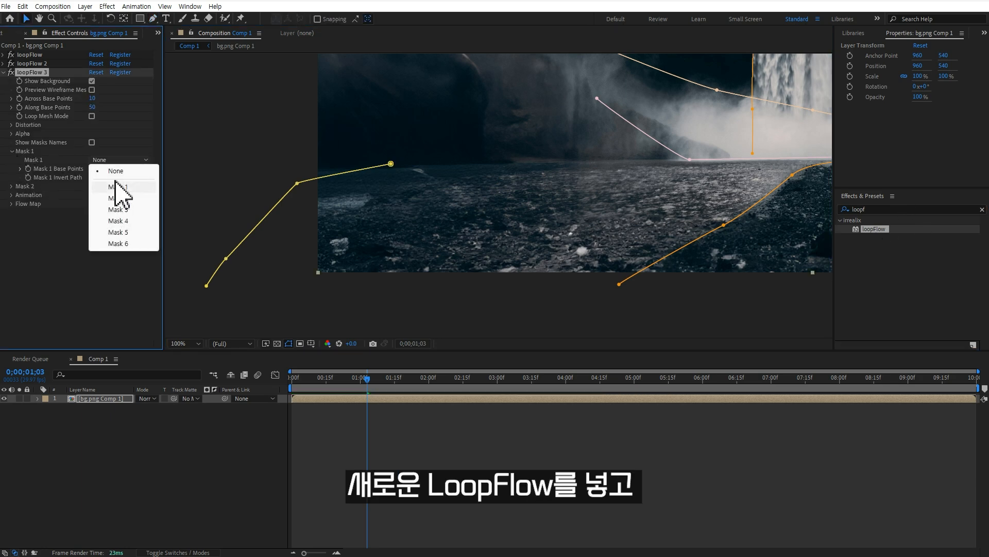
click(123, 232)
click(11, 186)
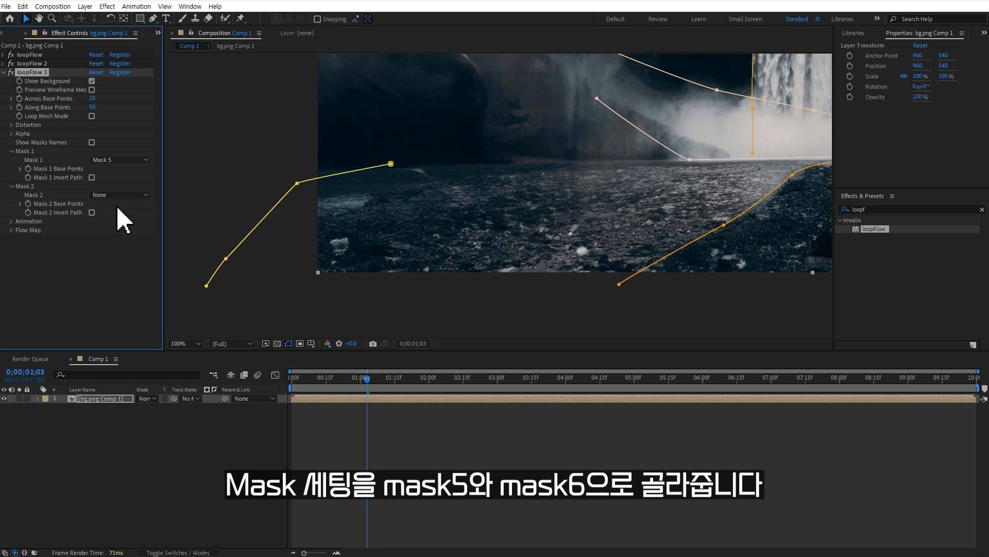
click(118, 195)
click(118, 278)
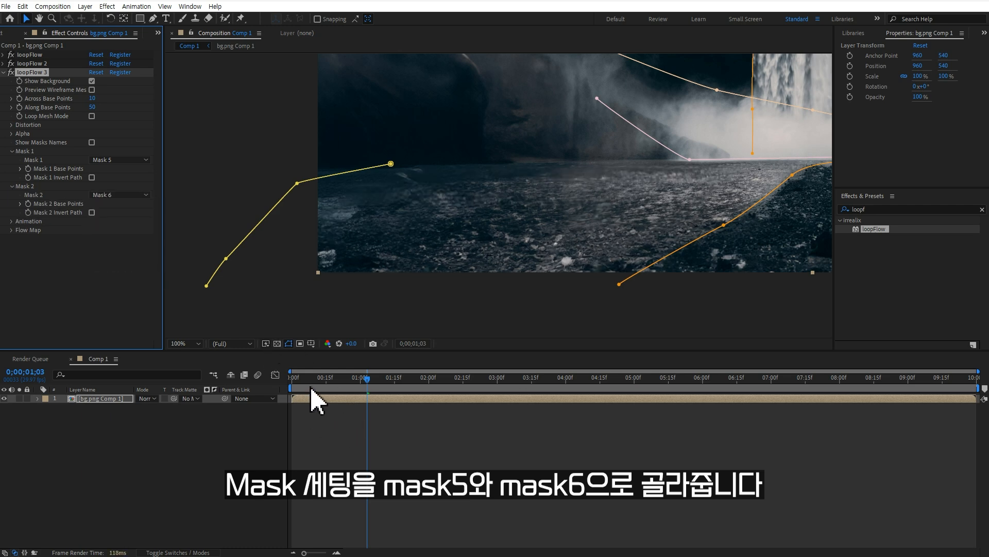
Set loopFlow 3's Animation Cycle Time to 15 and preview the foreground water from the start of the composition
drag(331, 378, 228, 372)
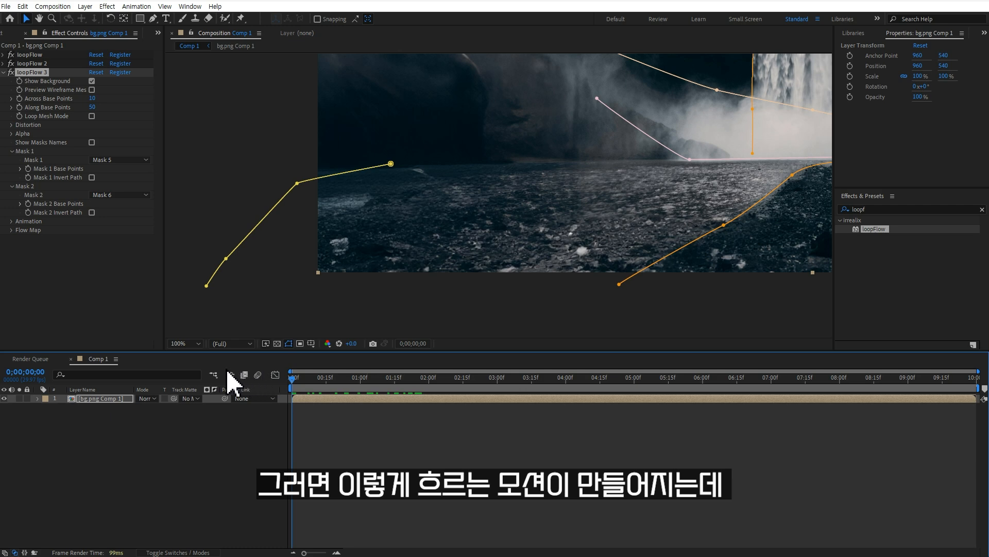
click(11, 221)
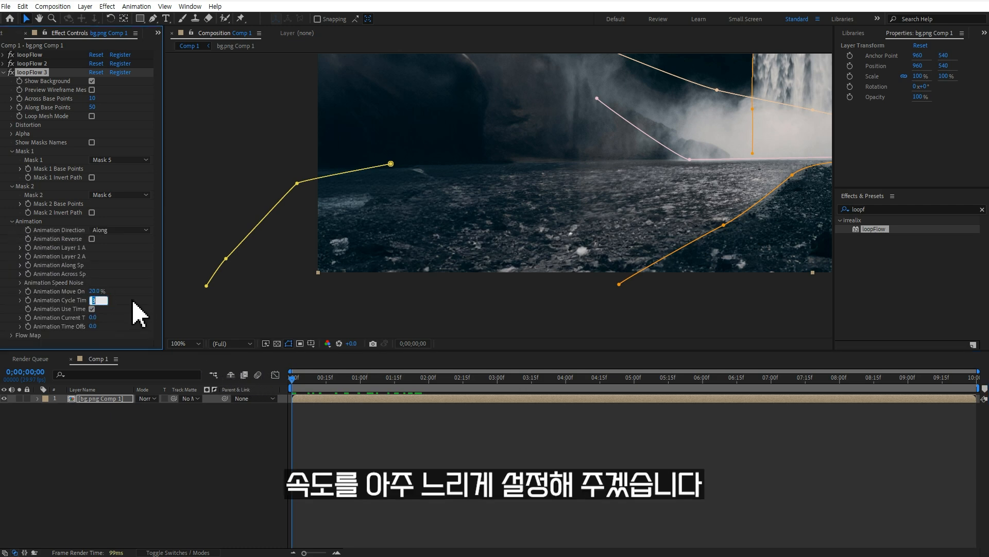
text(15)
key(Return)
drag(660, 255, 585, 281)
key(space)
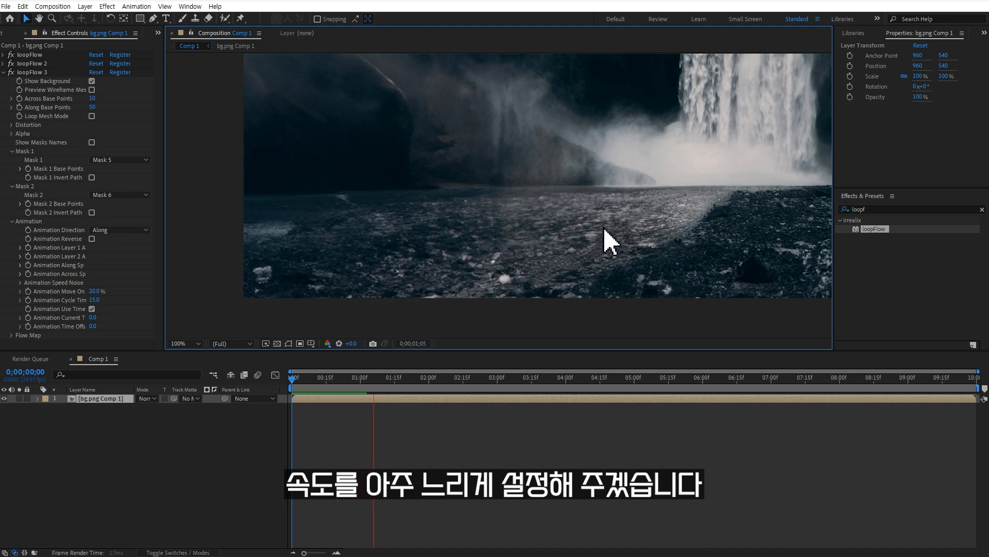
key(space)
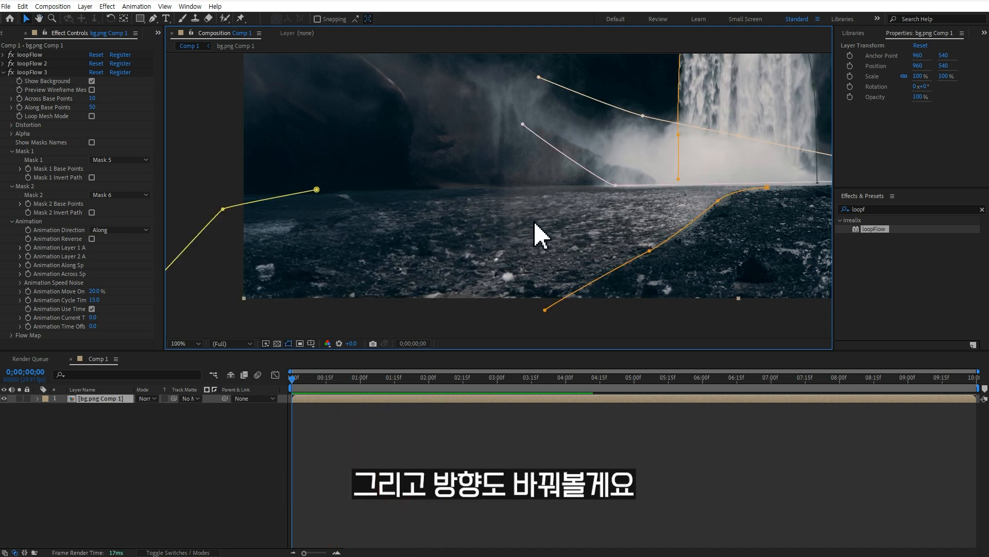
Set loopFlow 3's Animation Direction to Across and preview the foreground water's flow
click(121, 231)
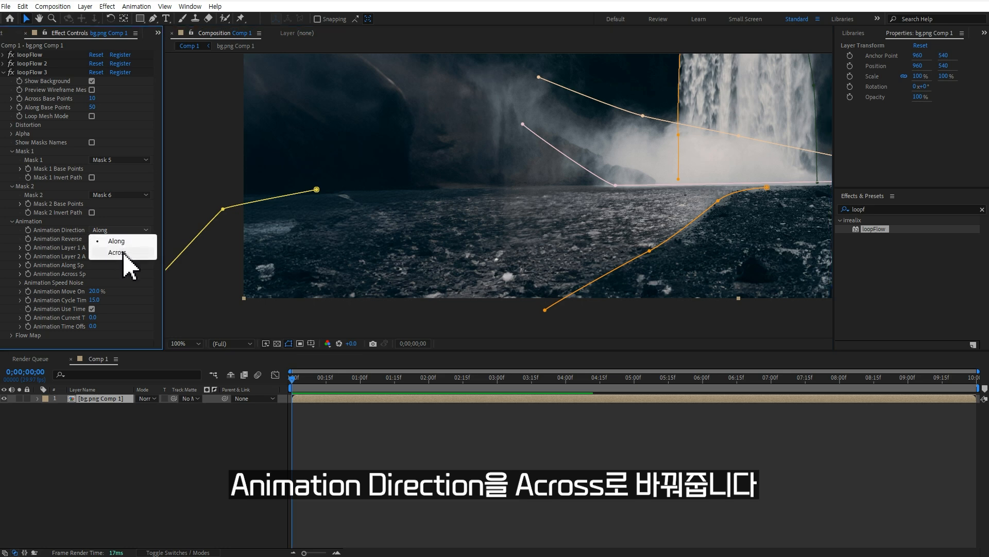
click(117, 252)
drag(308, 383, 389, 384)
key(space)
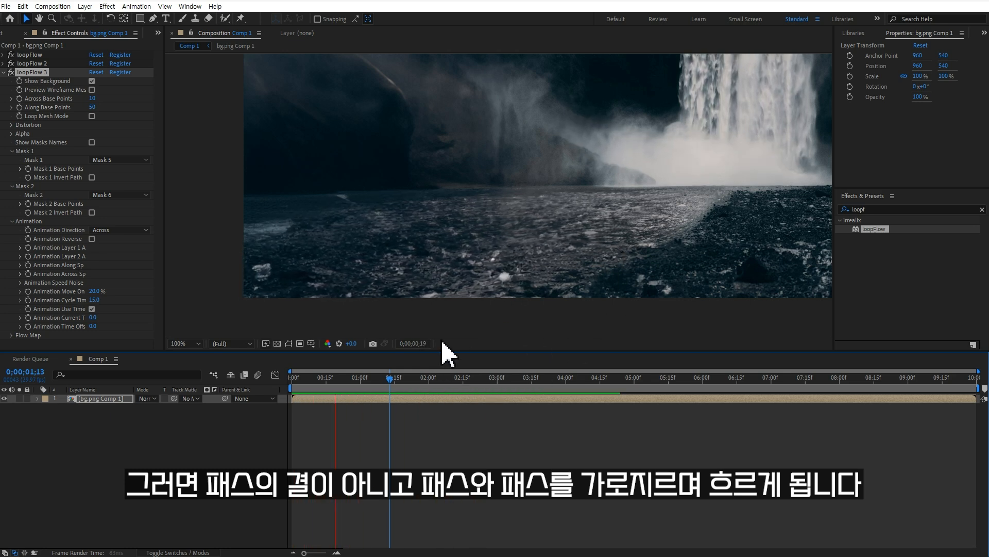
key(space)
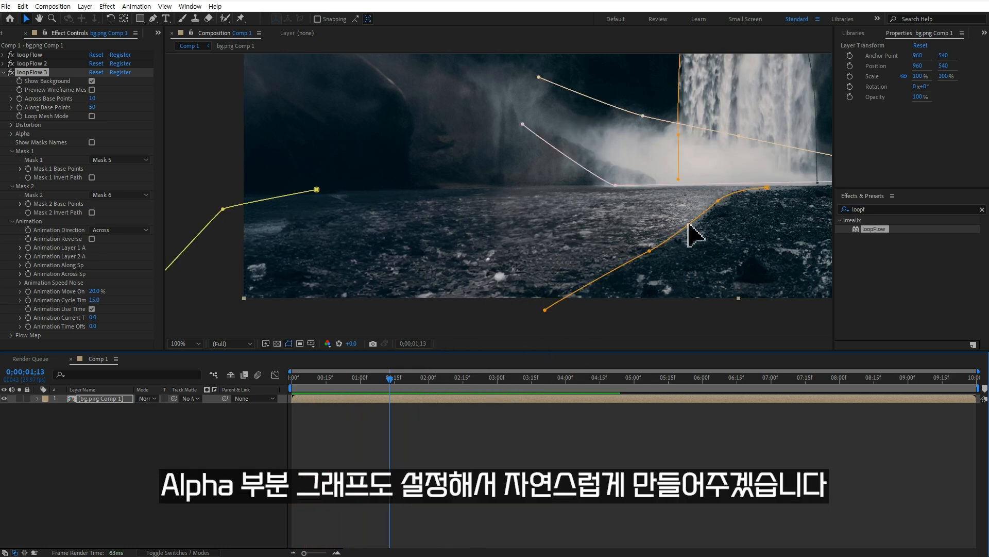
Narrow the plateaus of loopFlow 3's Alpha Along and Alpha Across ramps to soften the water's edges, and preview it
click(19, 135)
drag(57, 255, 34, 255)
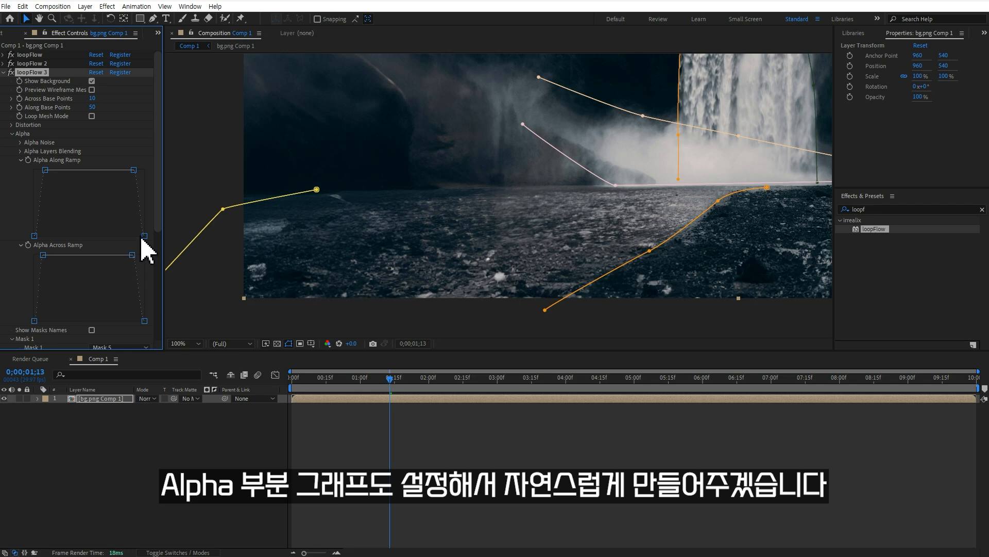
click(415, 457)
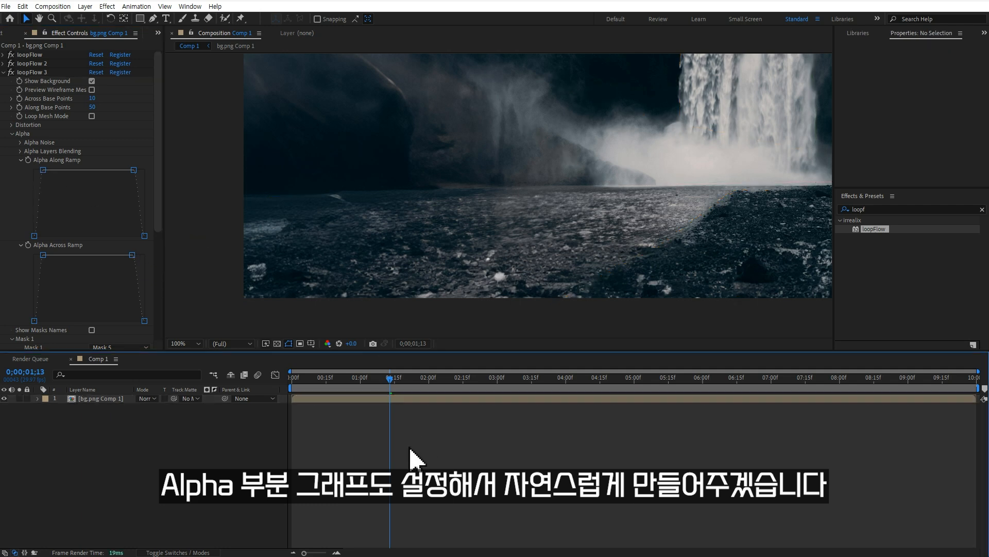
key(space)
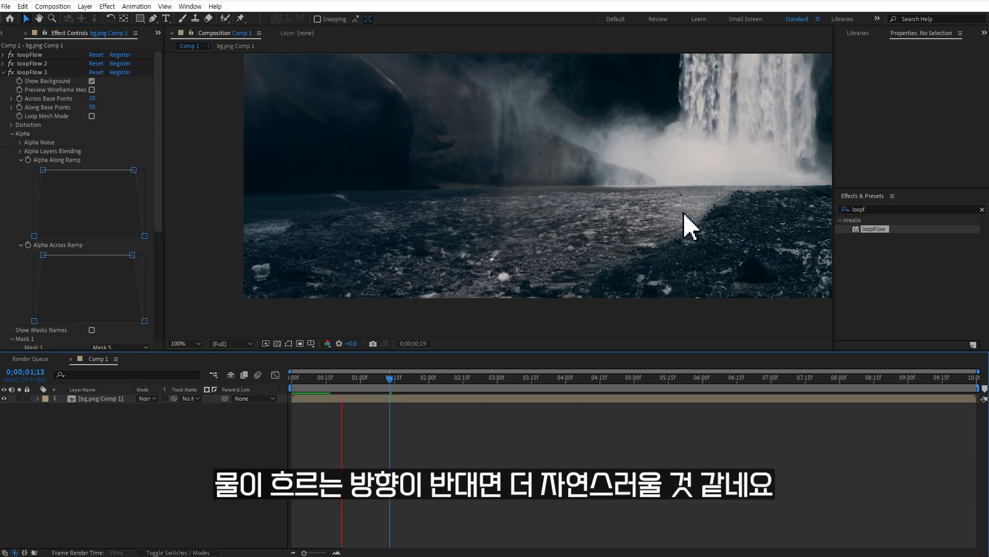
key(space)
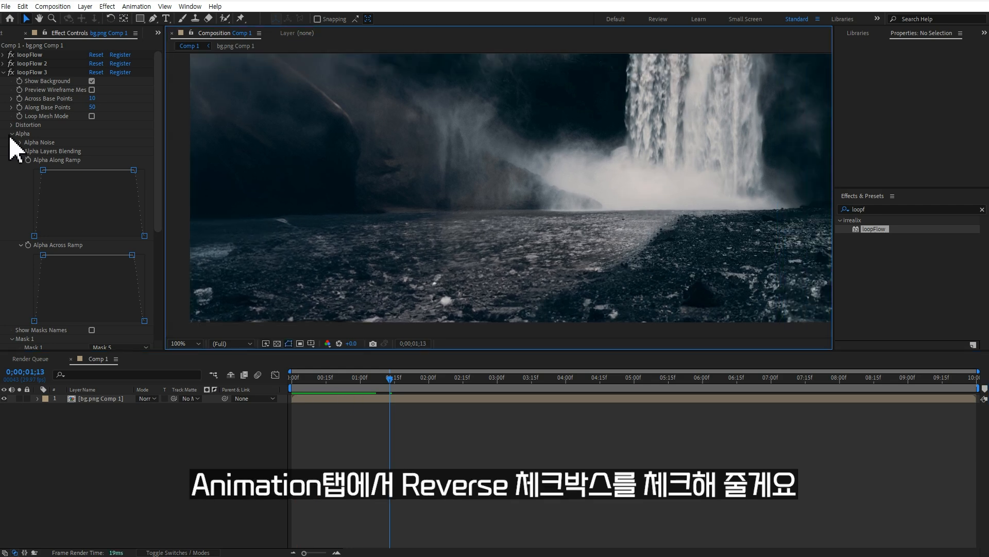
Collapse loopFlow 3's Alpha settings, enable Animation Reverse, and preview the foreground water
click(11, 134)
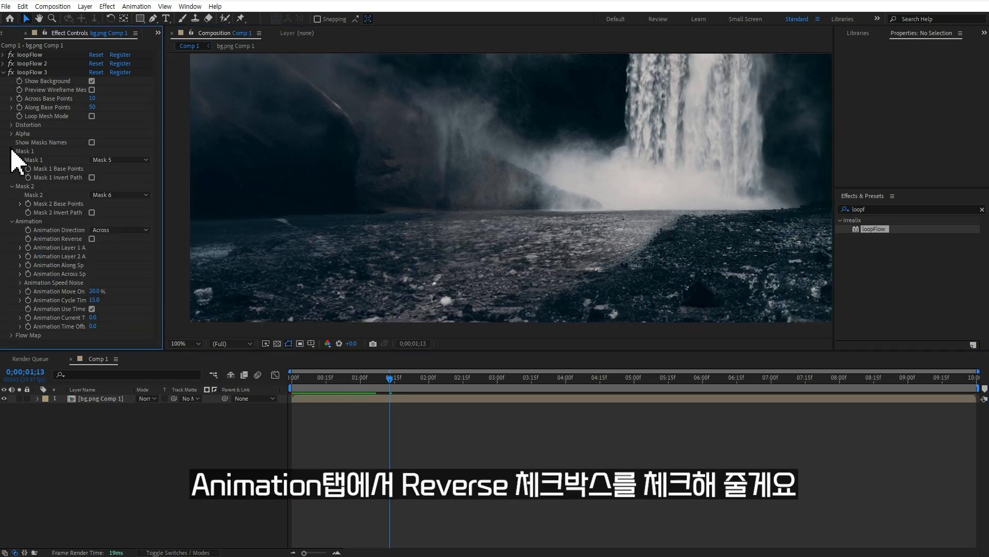
click(93, 239)
click(425, 466)
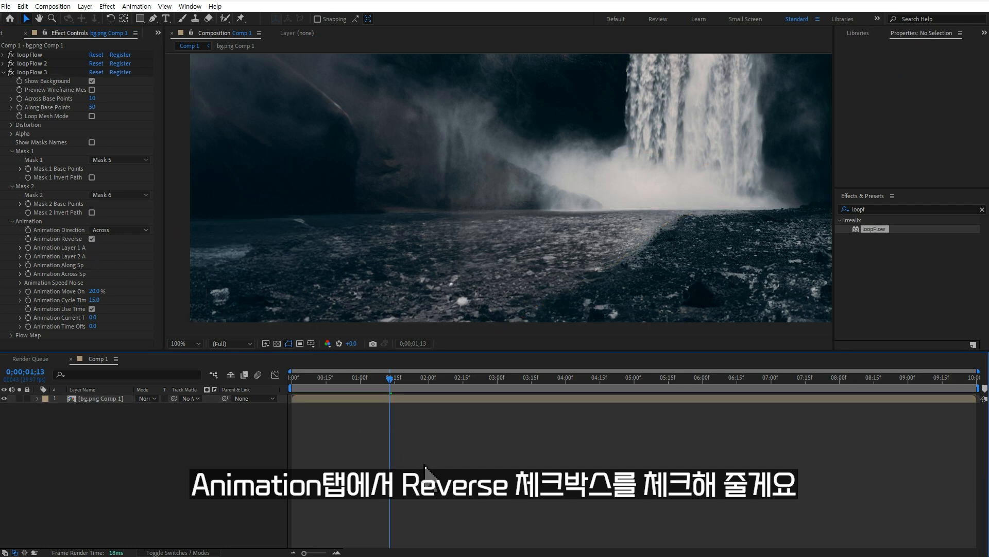
key(space)
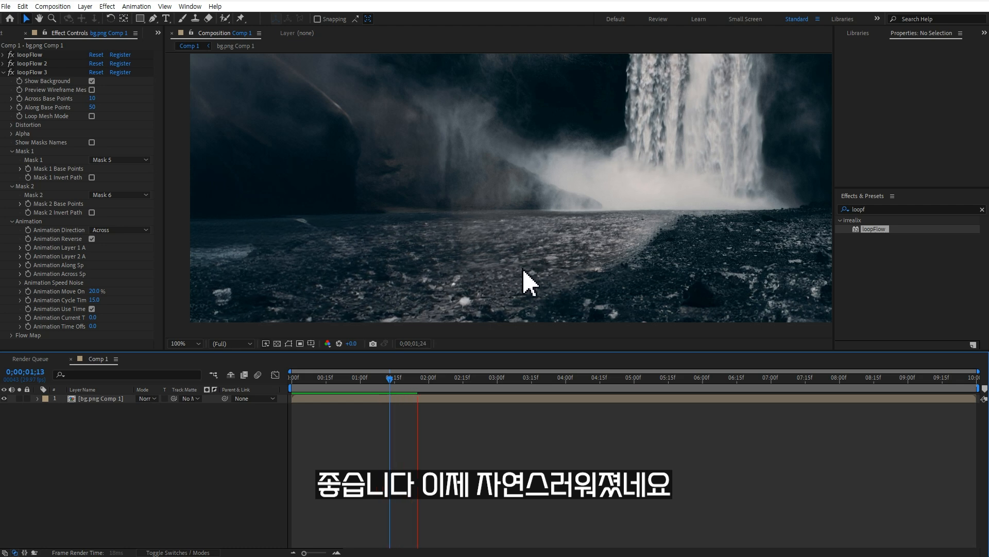
Set loopFlow 3's Animation Cycle Time to 30 to slow the foreground water, and preview the whole scene
click(95, 299)
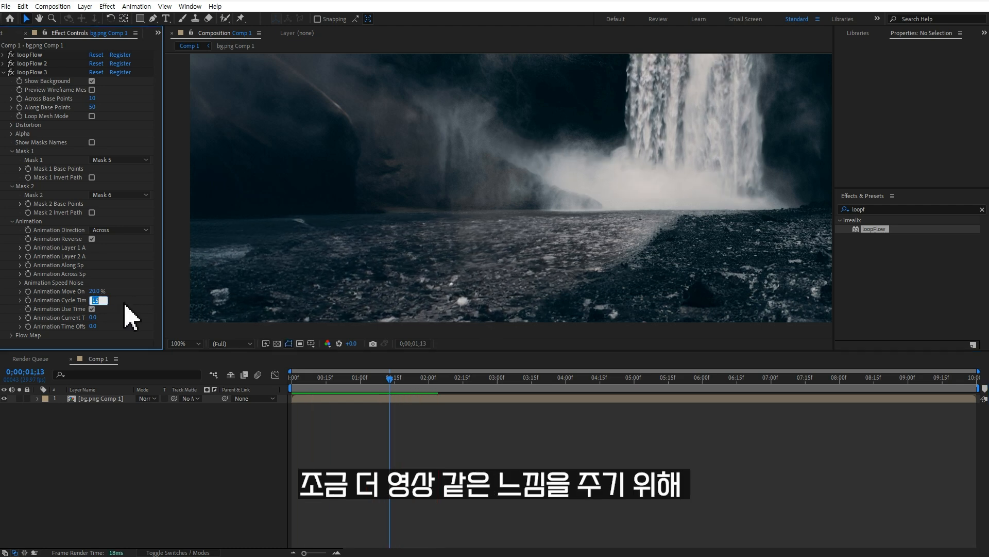
text(30)
key(Return)
key(space)
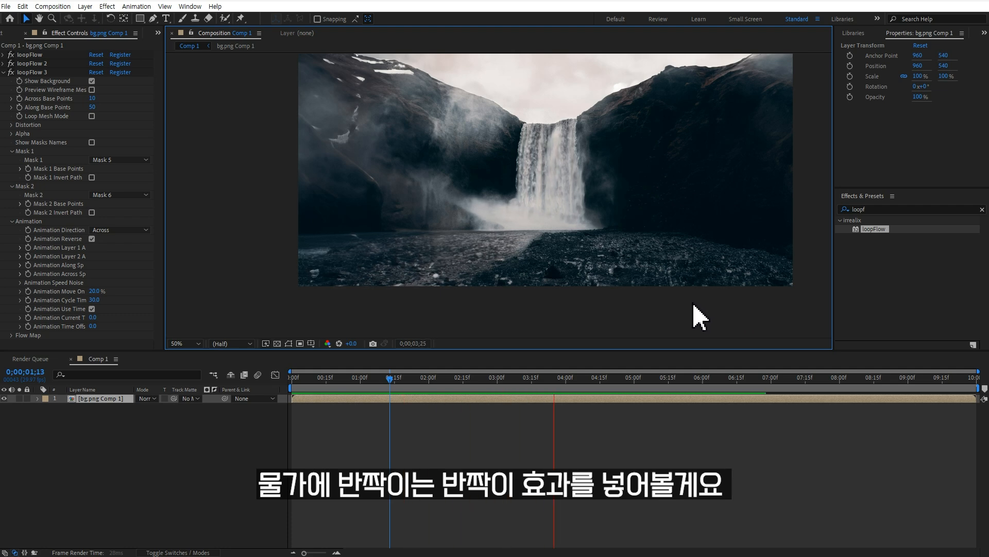
key(space)
Create a new 1920 x 1080 px solid layer above bg.png Comp 1, keeping the default name and colour
click(268, 418)
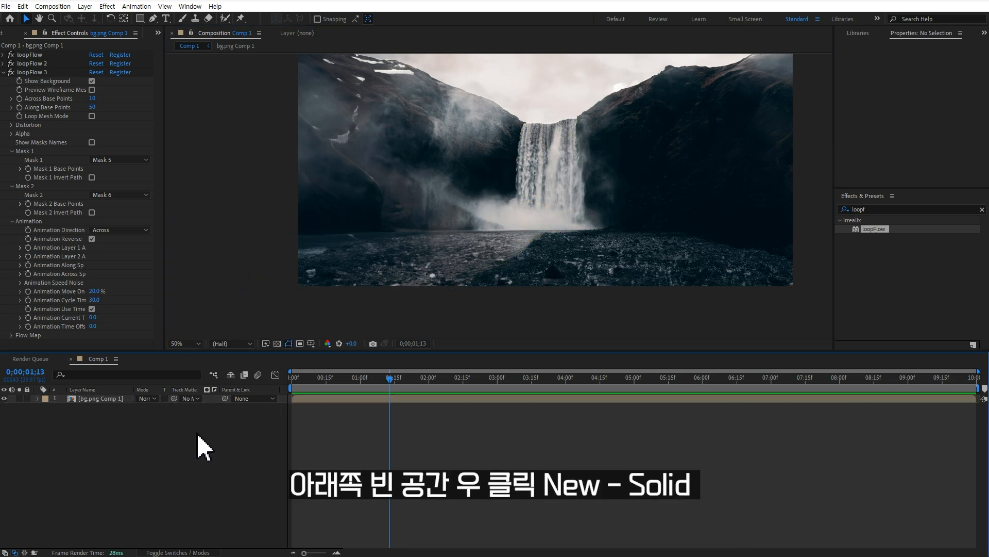
right_click(190, 433)
mouse_move(227, 300)
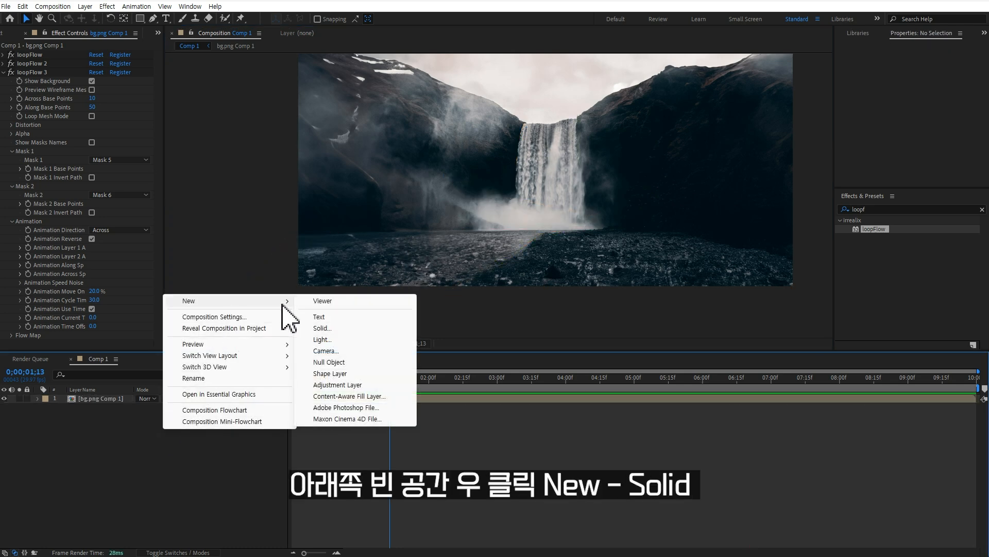
click(334, 329)
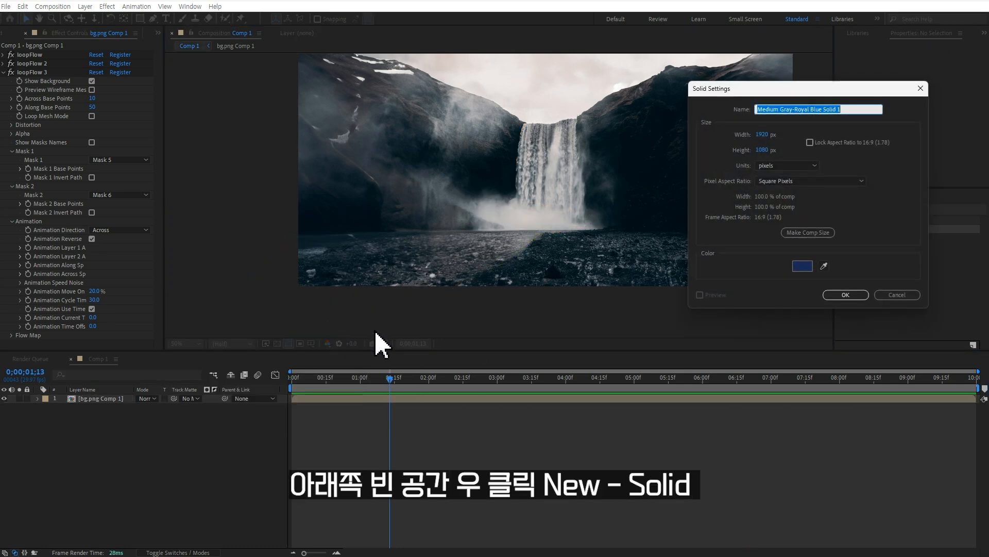
click(849, 295)
Find the Turbulent Noise effect and apply it to the new solid layer
click(928, 208)
text(turbu)
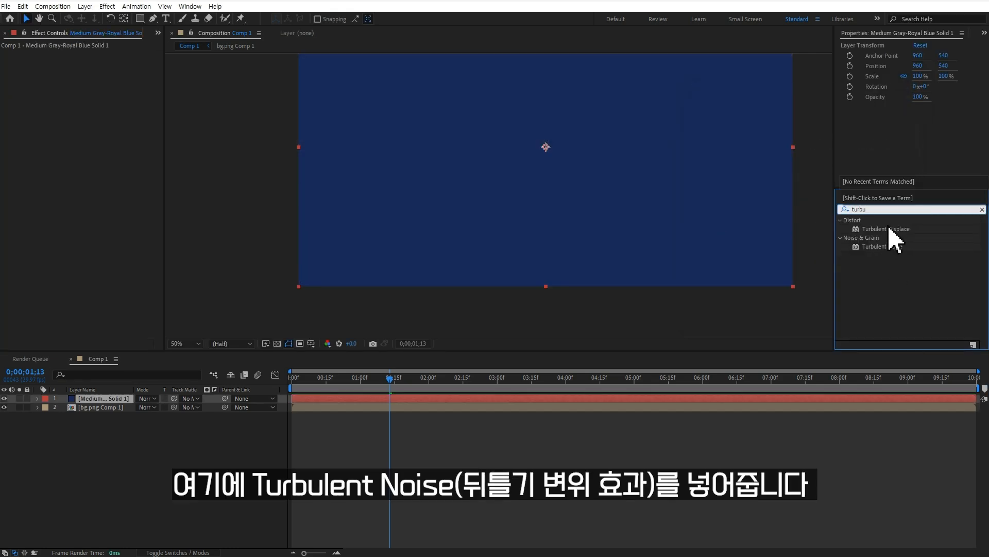
double_click(882, 246)
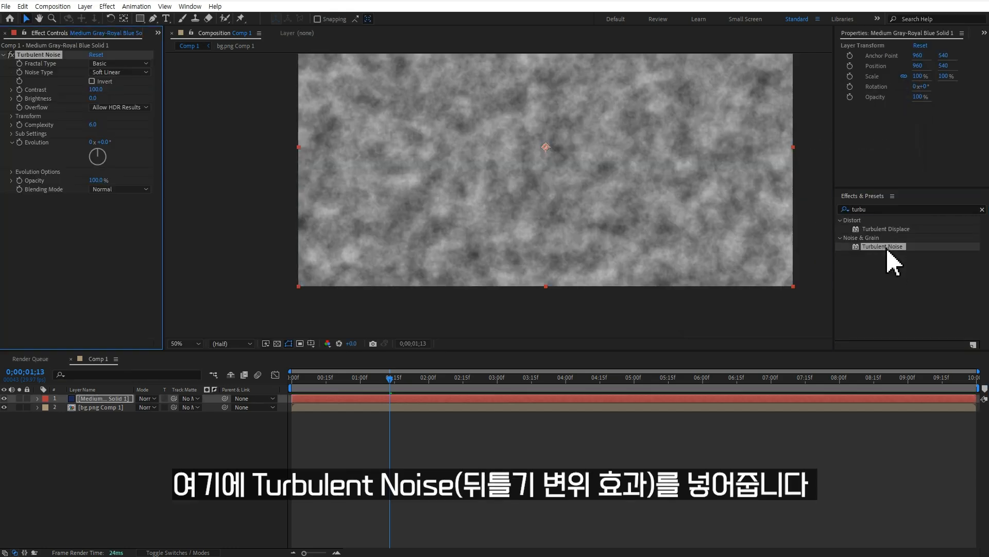
Try the Rocky fractal type for Turbulent Noise, and set the Fractal Type to Terrain
drag(645, 171, 635, 222)
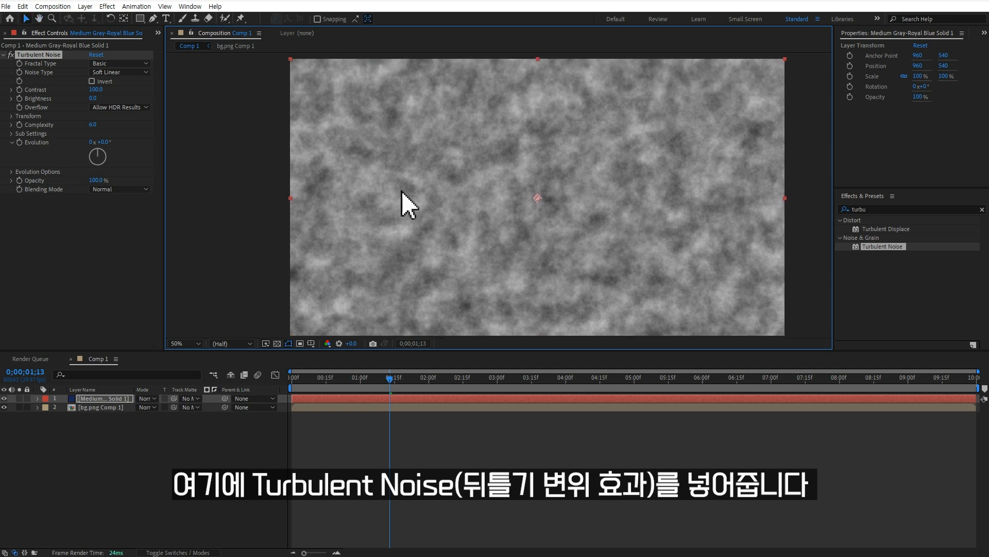
click(120, 63)
click(136, 203)
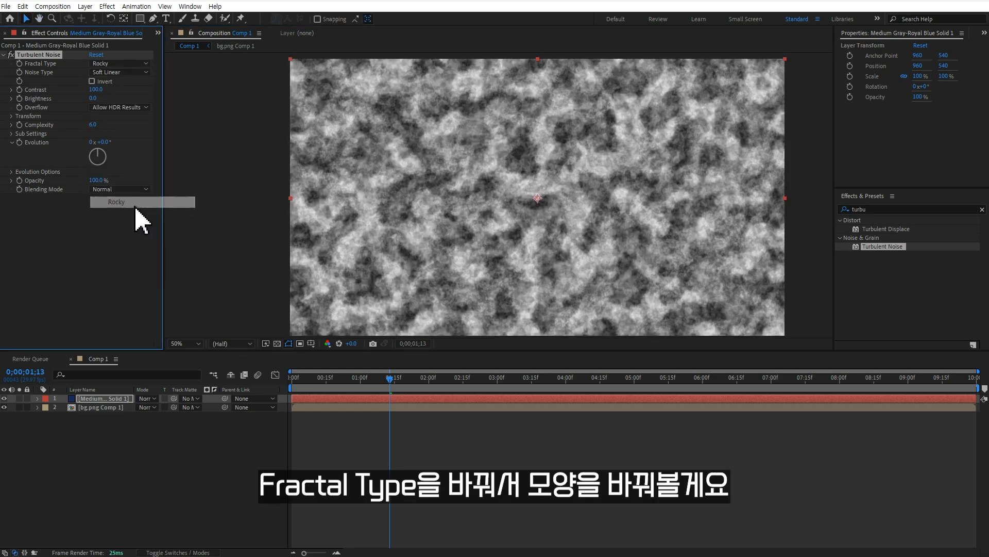
click(129, 64)
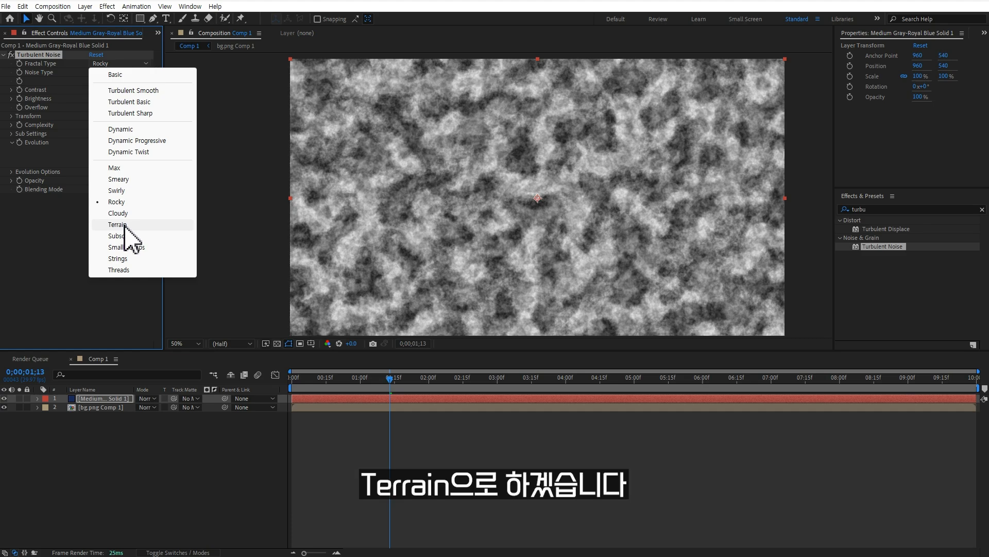
click(128, 224)
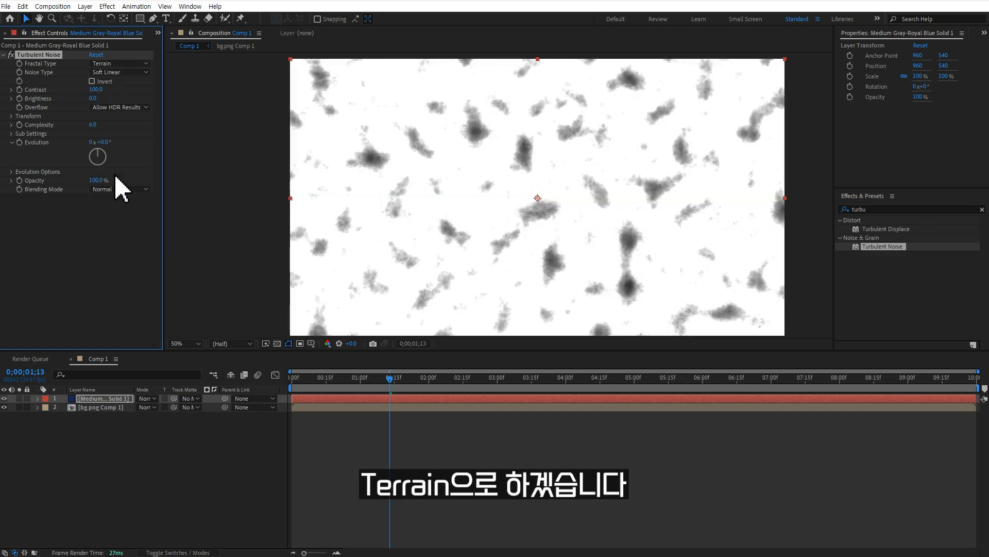
Reduce Turbulent Noise's Transform Scale to 8 and enable Invert to get small white specks on black
click(11, 116)
drag(103, 145, 53, 143)
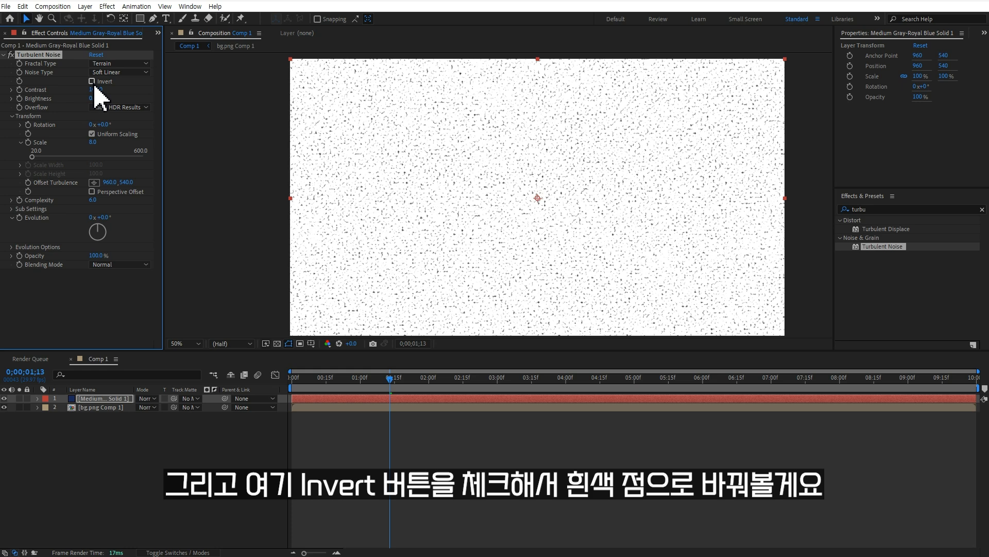
click(92, 82)
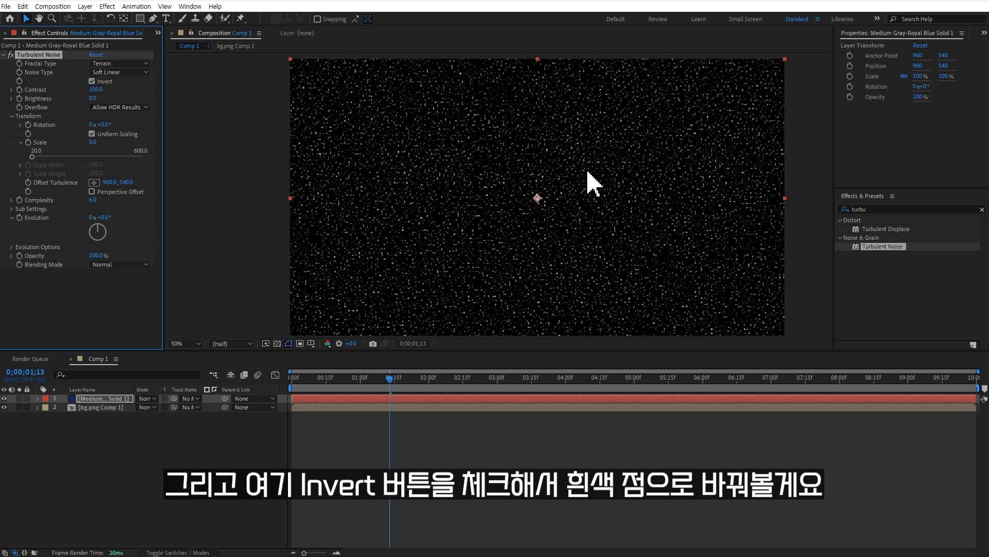
Keyframe Turbulent Noise's Evolution from 0 at the composition's start to 10 revolutions at 0;00;09;29
drag(390, 381, 268, 387)
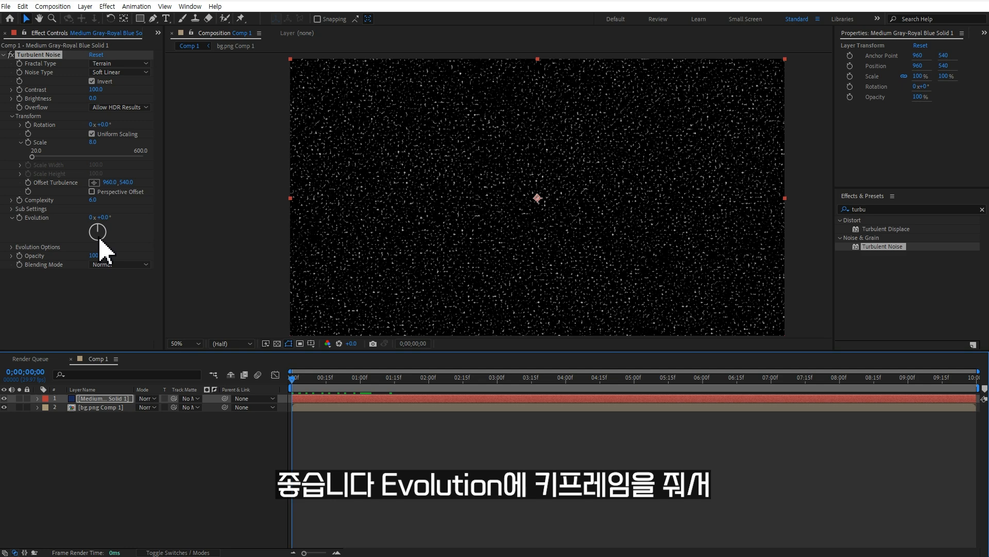
click(19, 217)
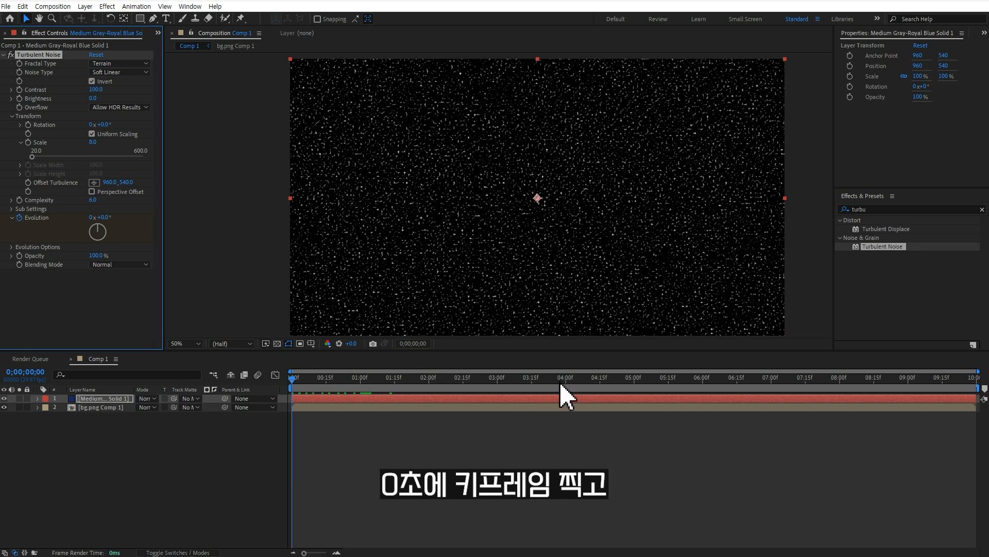
click(975, 379)
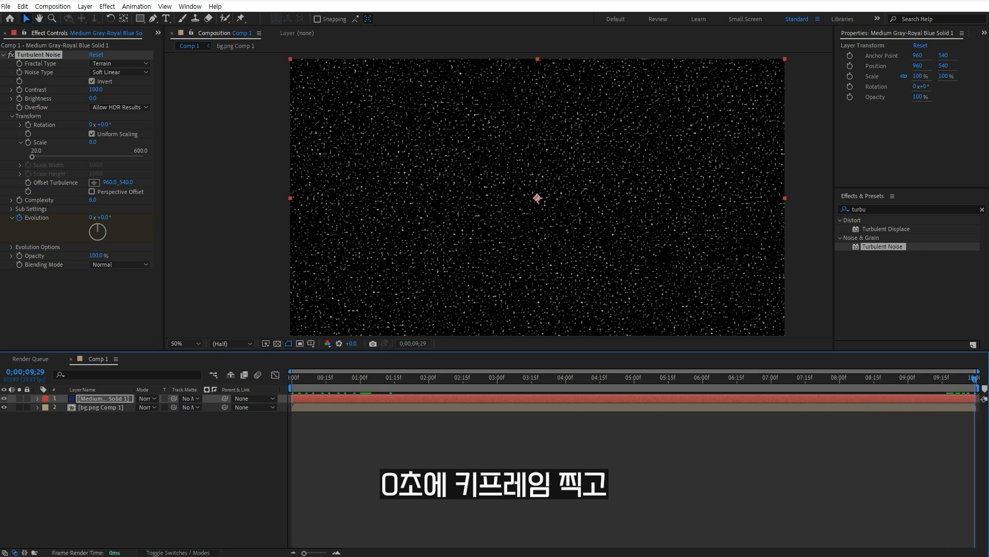
click(91, 217)
text(10)
key(Return)
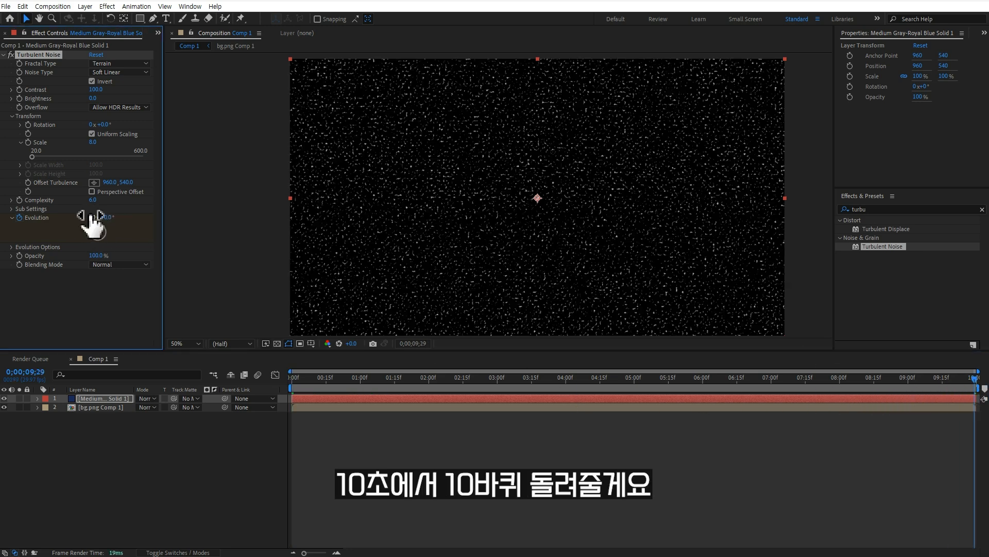
Preview the noise animation and set the noise solid's blending mode to Add over the waterfall image
click(353, 487)
key(space)
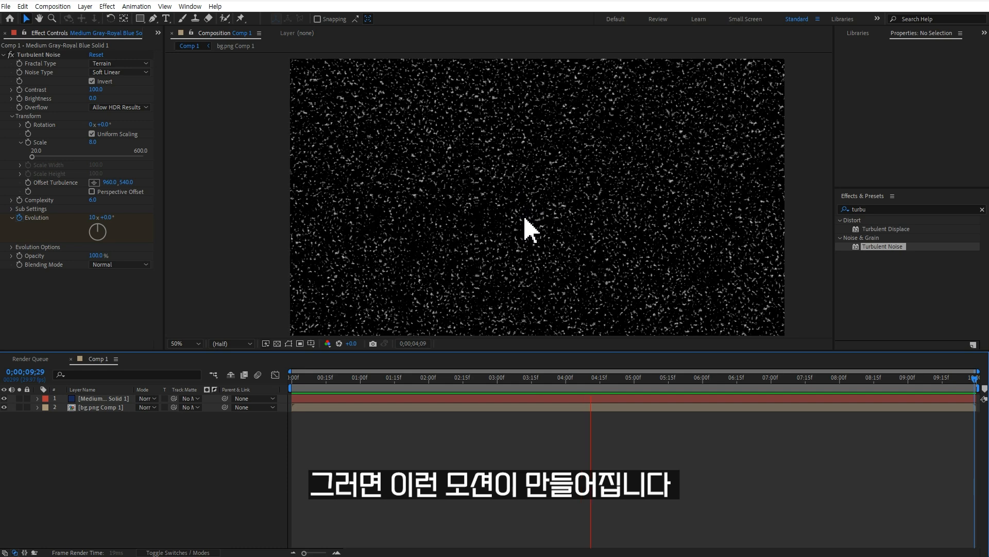
key(space)
click(146, 398)
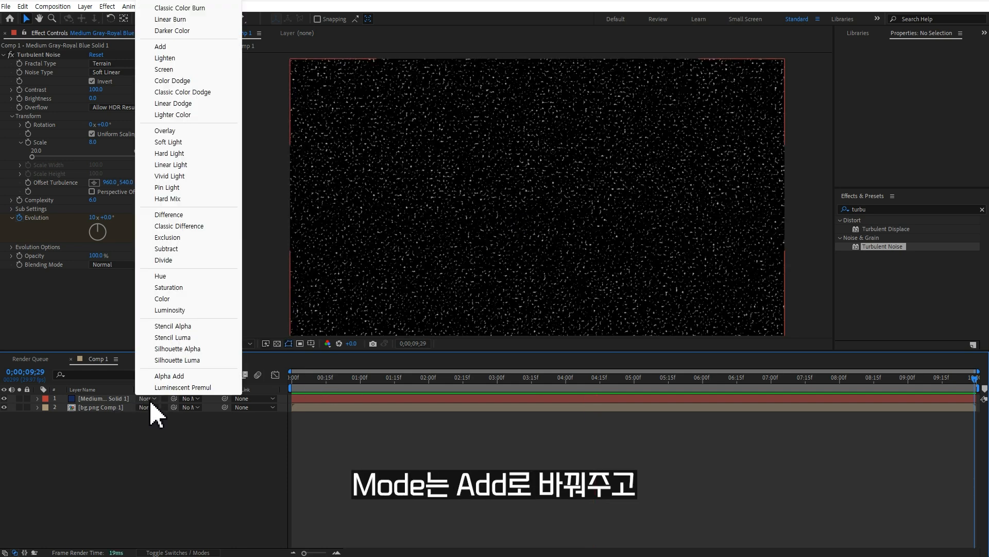
click(187, 47)
key(space)
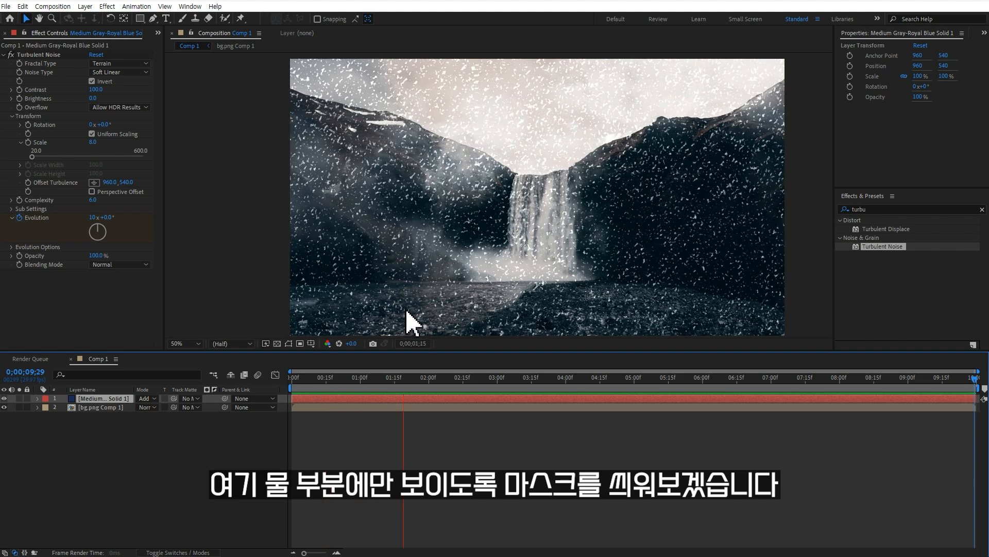
key(space)
Draw a five-point Pen mask on the noise solid around the water in front of the waterfall, hiding the layer while drawing
drag(476, 218, 483, 159)
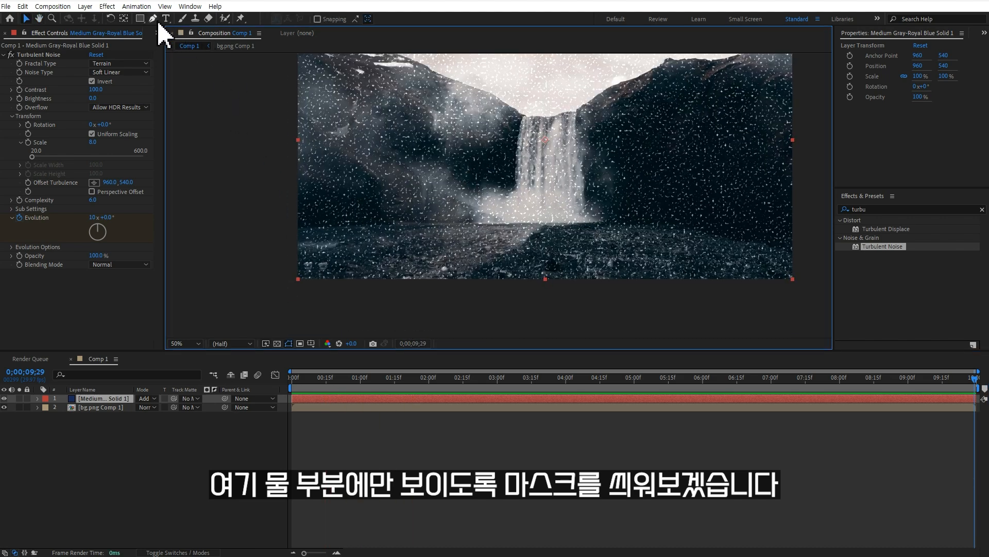
click(152, 19)
click(4, 398)
click(402, 290)
drag(515, 249, 524, 242)
click(562, 223)
click(267, 220)
click(242, 309)
click(402, 290)
drag(266, 219, 265, 222)
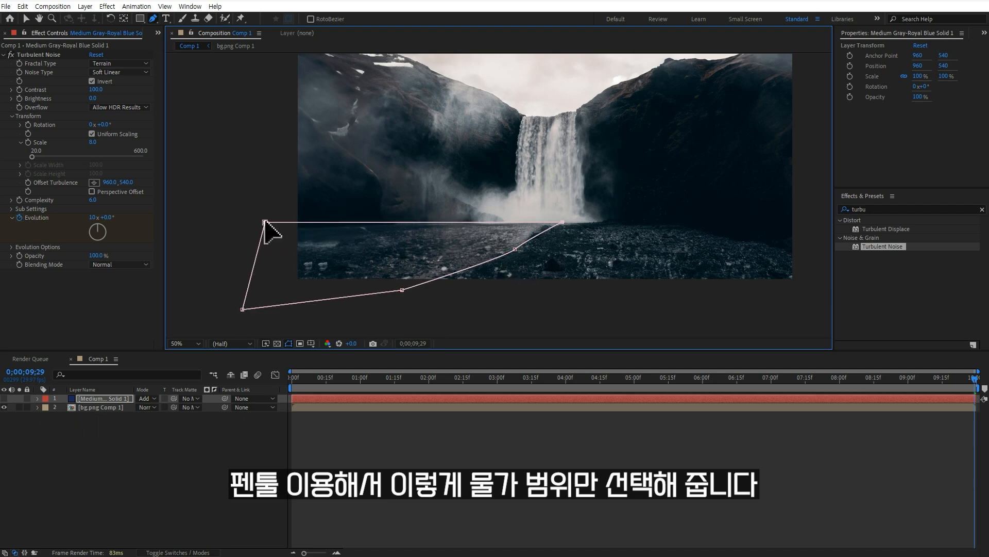
click(5, 398)
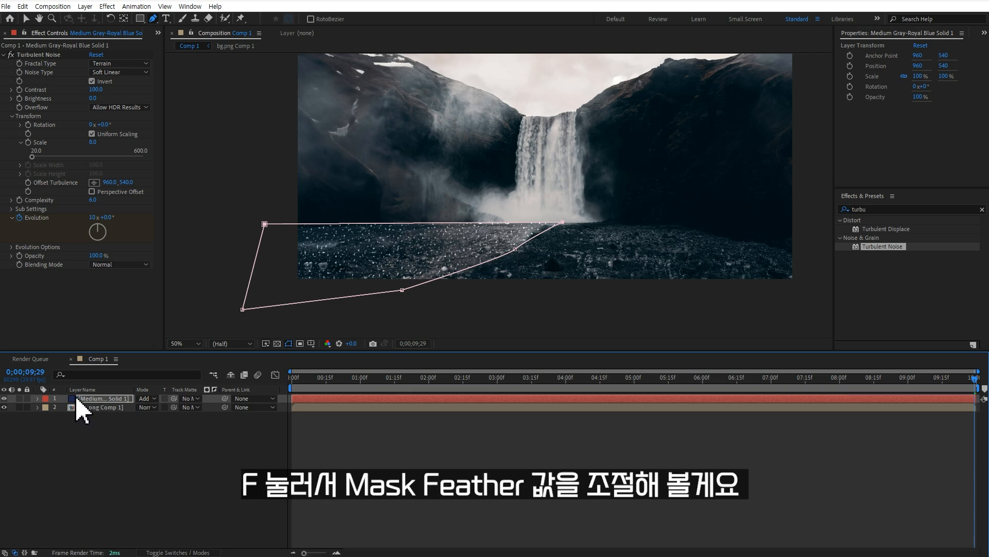
drag(265, 224, 264, 227)
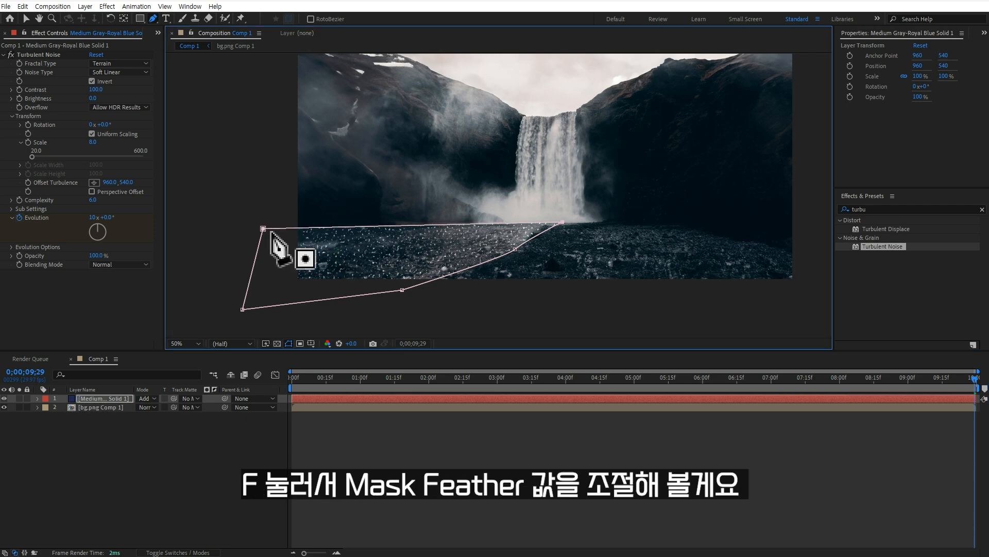
Unlink the noise solid's Mask Feather and set it to 55 pixels horizontally and 5 pixels vertically
key(f)
click(178, 453)
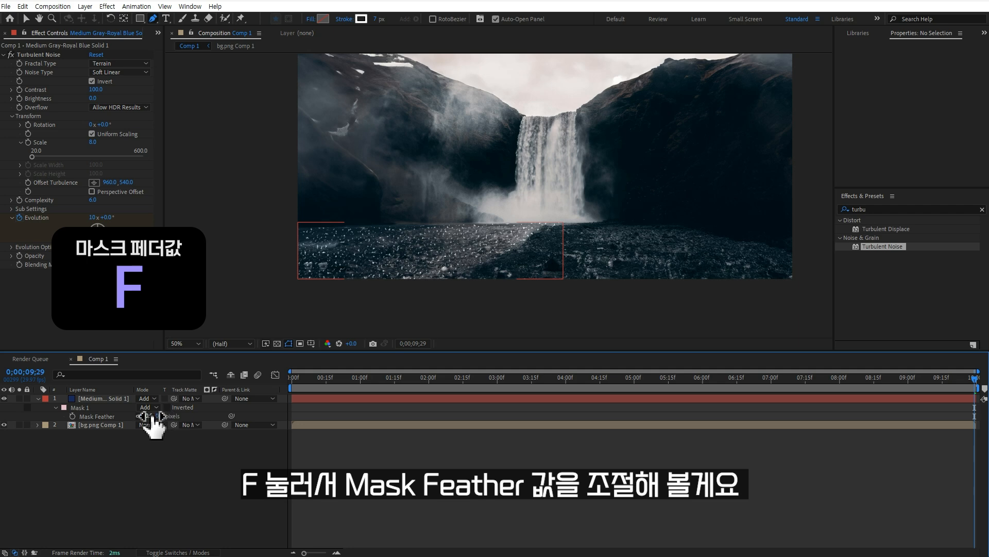
click(138, 415)
drag(148, 415, 164, 416)
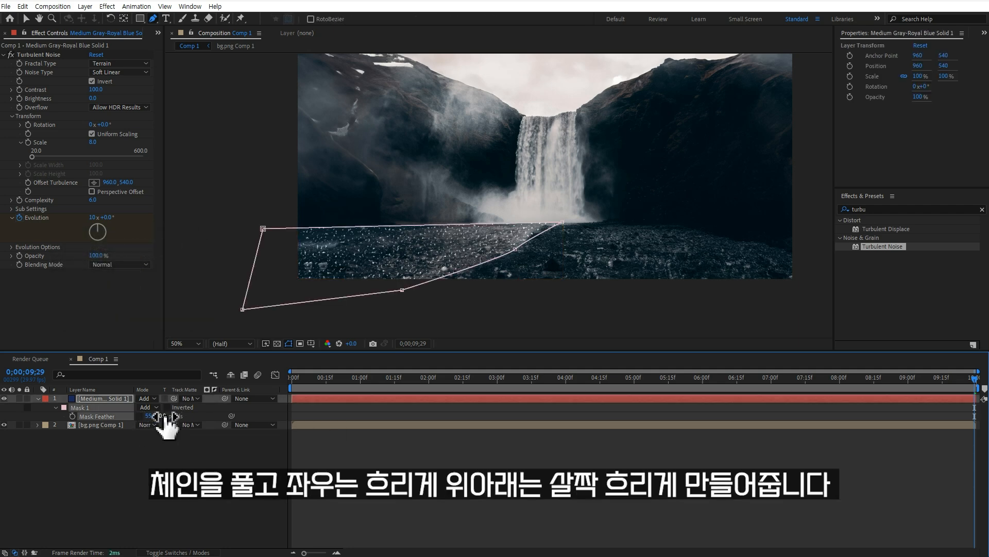
text(5)
click(178, 455)
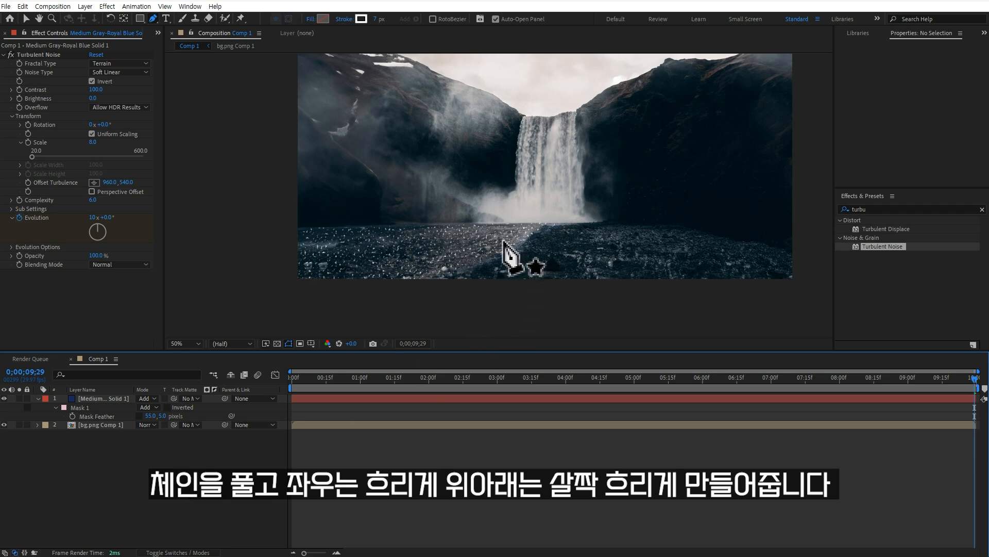
Reduce Turbulent Noise's Transform Scale to 6 and preview the sparkling water
click(100, 405)
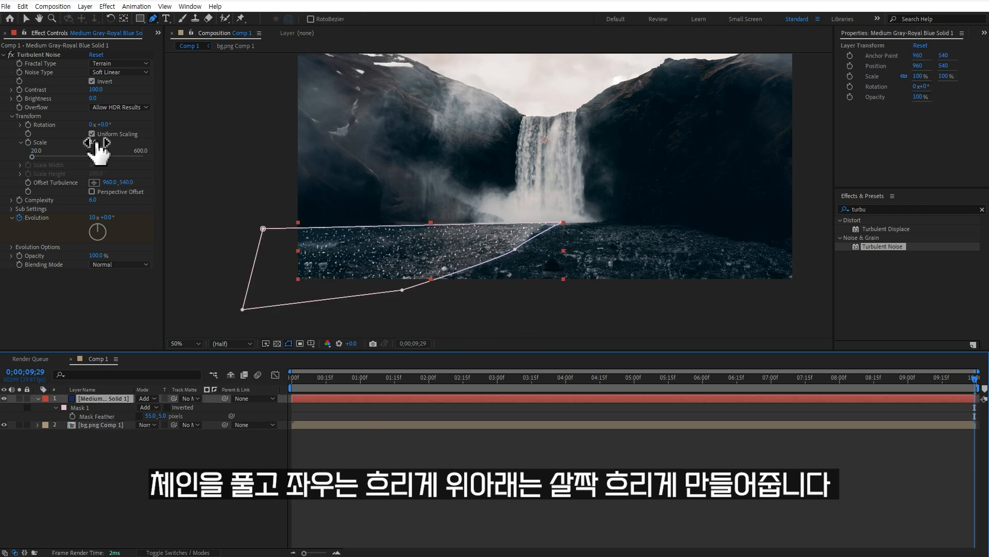
click(96, 143)
text(6)
click(105, 315)
click(441, 503)
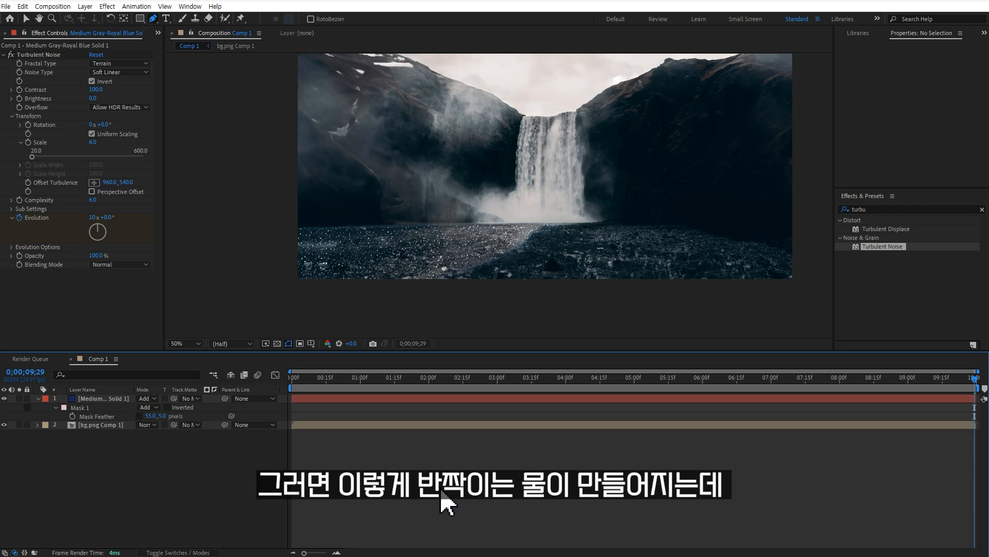
key(space)
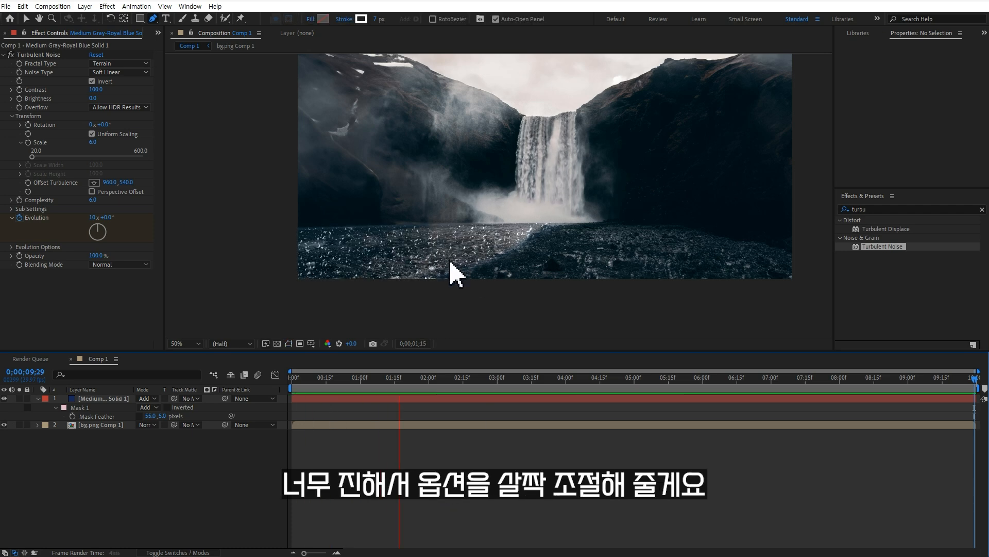
Set Turbulent Noise's Contrast to 141 and Brightness to -7 to soften the sparkles, and preview them
mouse_move(96, 89)
mouse_down()
mouse_move(122, 88)
mouse_move(113, 96)
mouse_up()
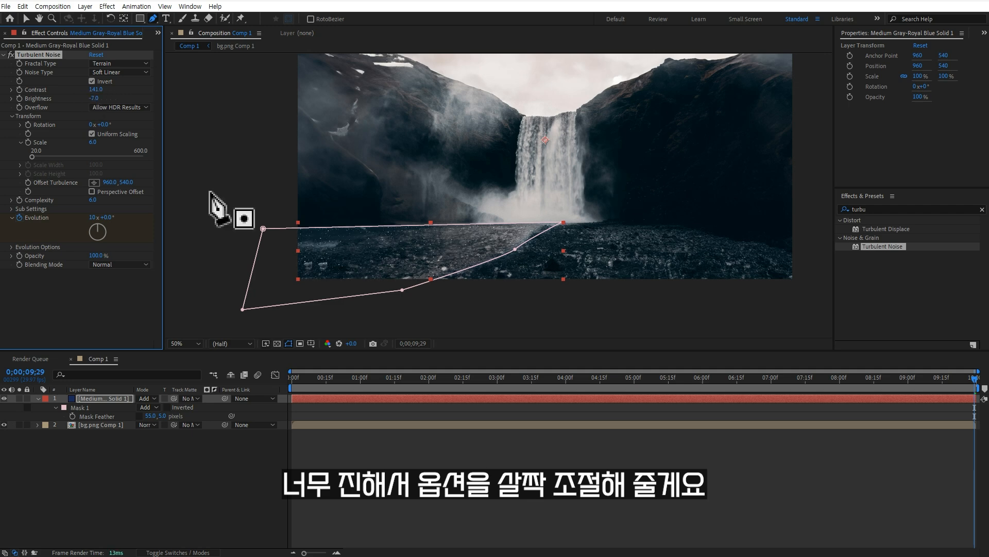
click(482, 511)
key(space)
key(space)
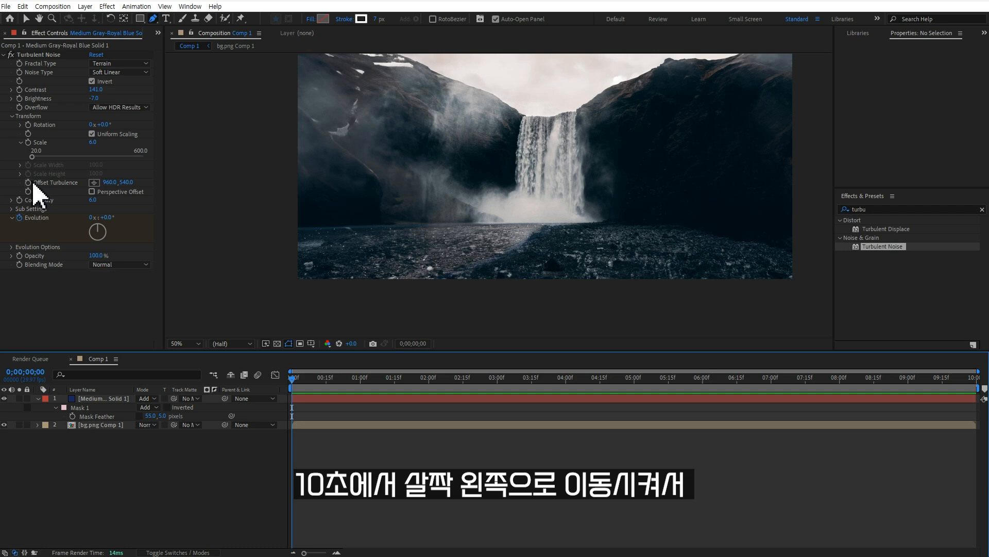
Keyframe Offset Turbulence from 960, 540 at the composition's start to 1002, 540 at 0;00;09;29 and preview the drift
click(28, 183)
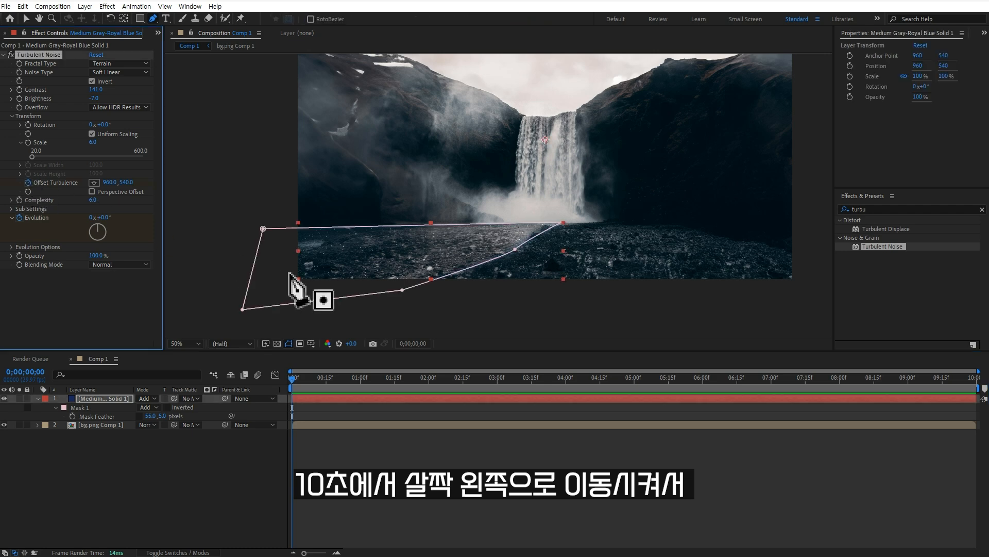
click(974, 380)
drag(109, 183, 118, 183)
key(space)
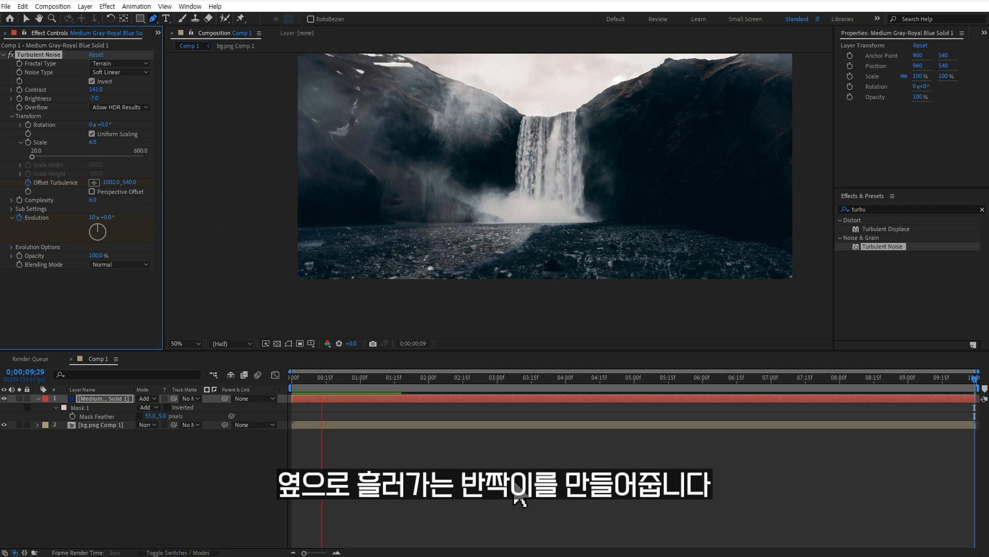
key(space)
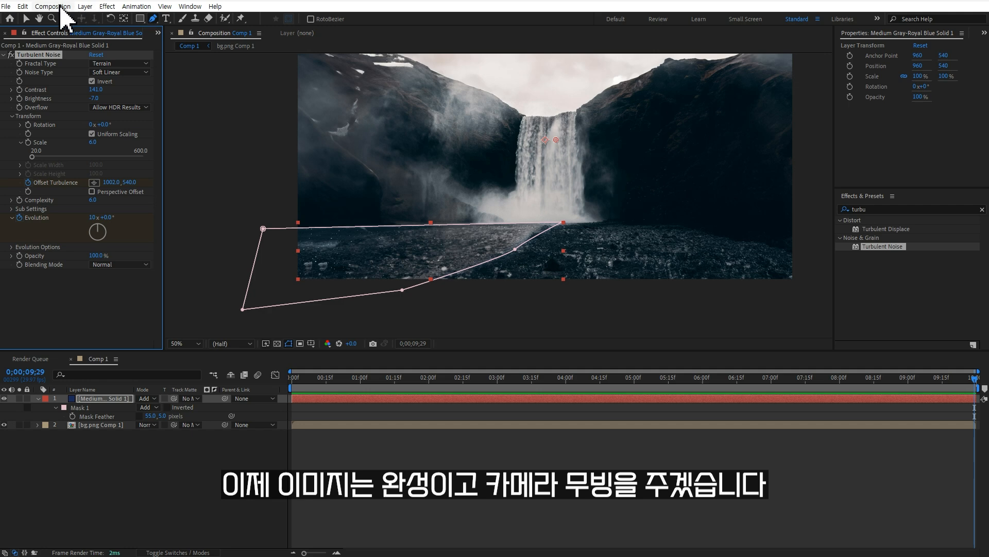
Create a new composition from Comp 1 in the project so that Comp 1 is nested inside it
key(ctrl+0)
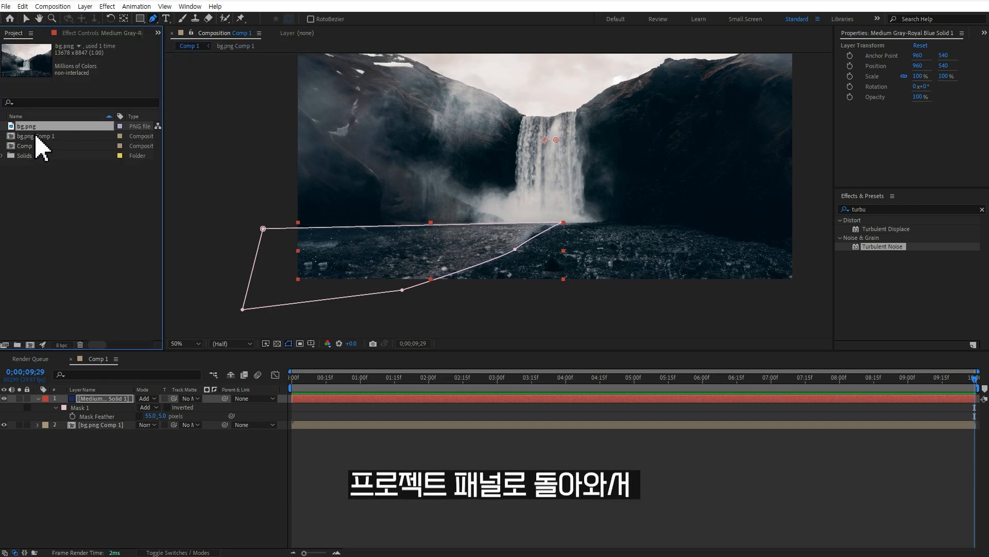
click(99, 360)
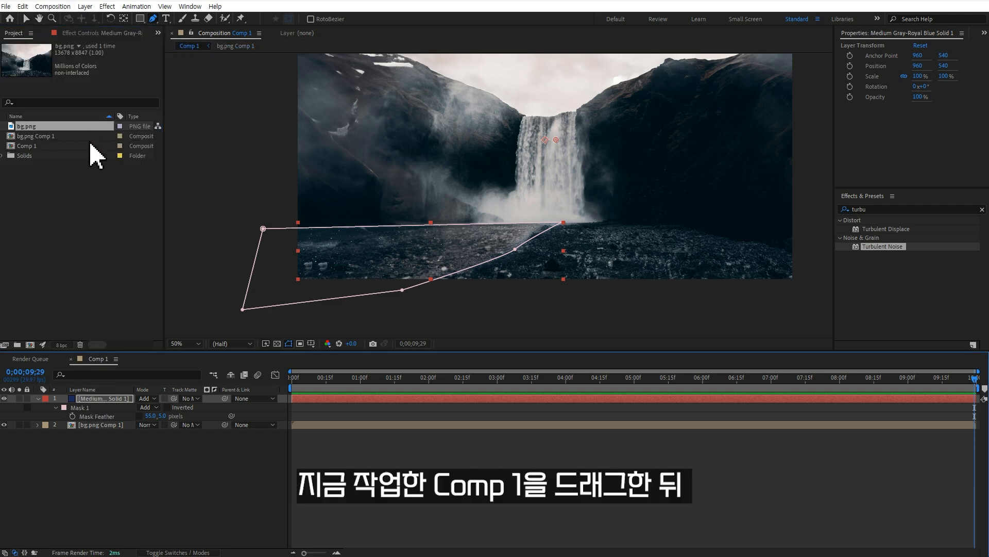
click(27, 146)
drag(26, 148, 54, 286)
drag(38, 350, 37, 349)
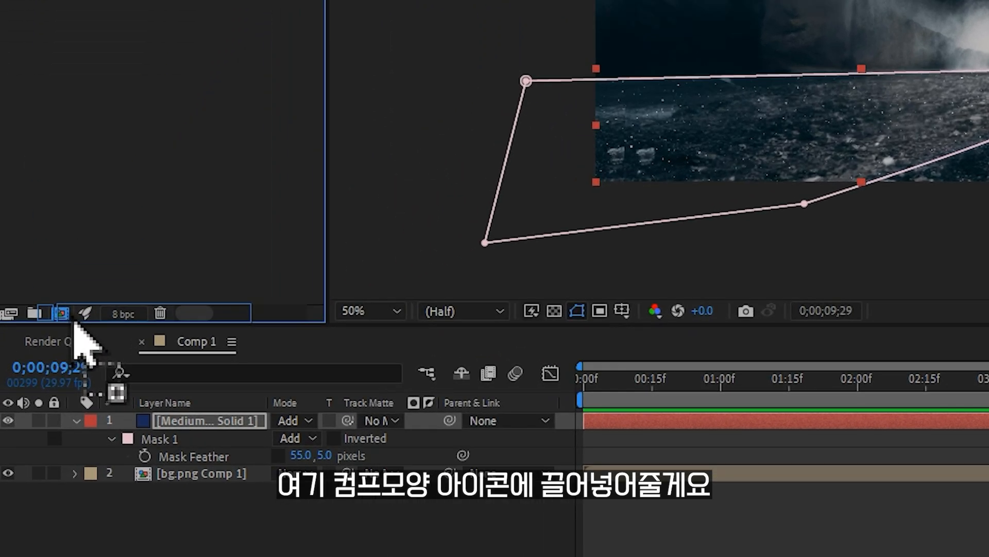
drag(74, 323, 63, 323)
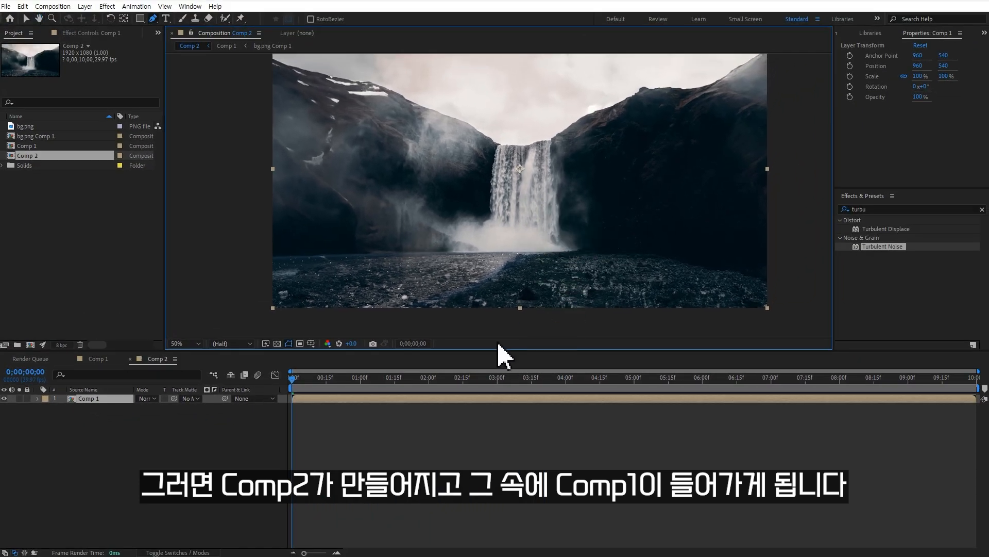
Duplicate the nested Comp 1 layer in Comp 2
key(v)
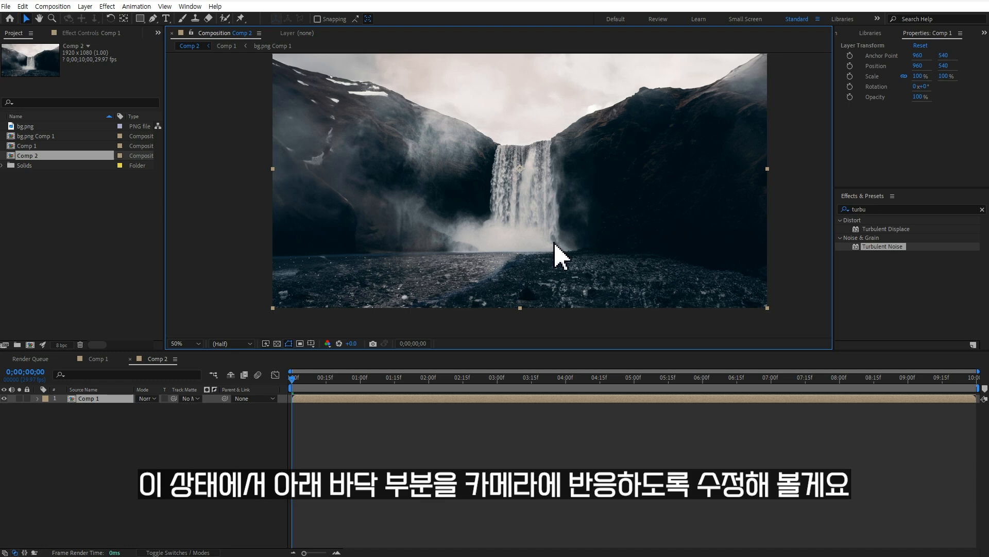
click(116, 402)
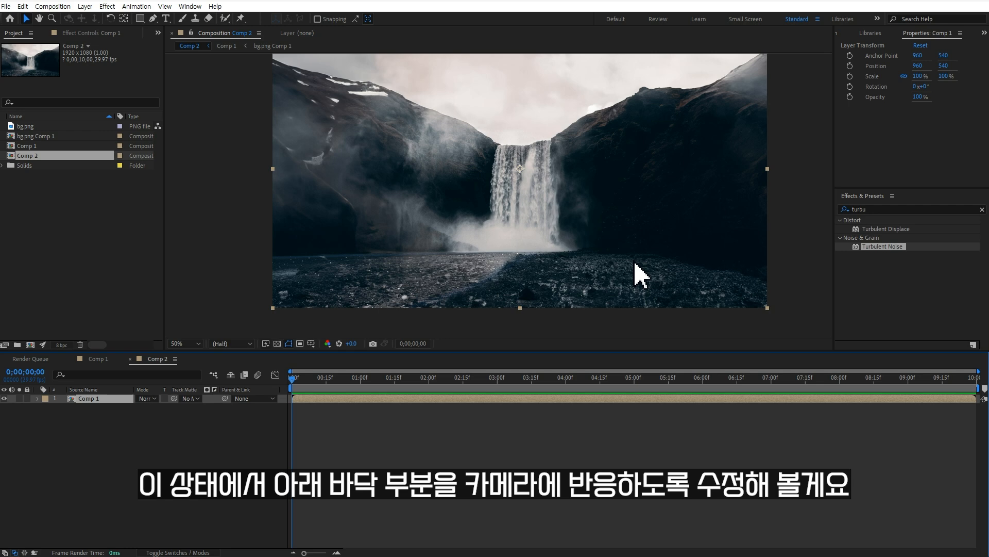
key(ctrl+d)
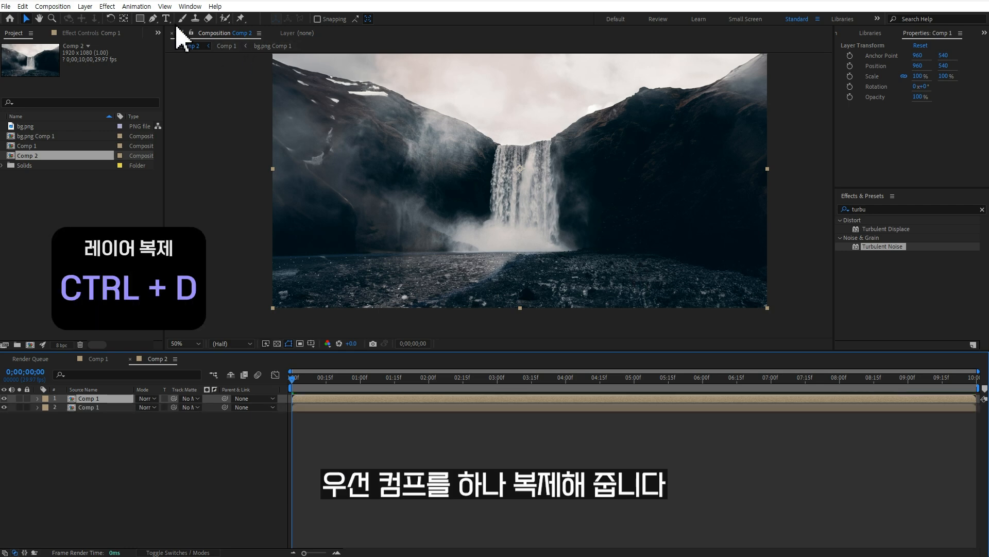
Draw a rectangular mask on the upper Comp 1 layer covering the water and ground, wider than the frame, and align its upper edge with the waterline
click(139, 19)
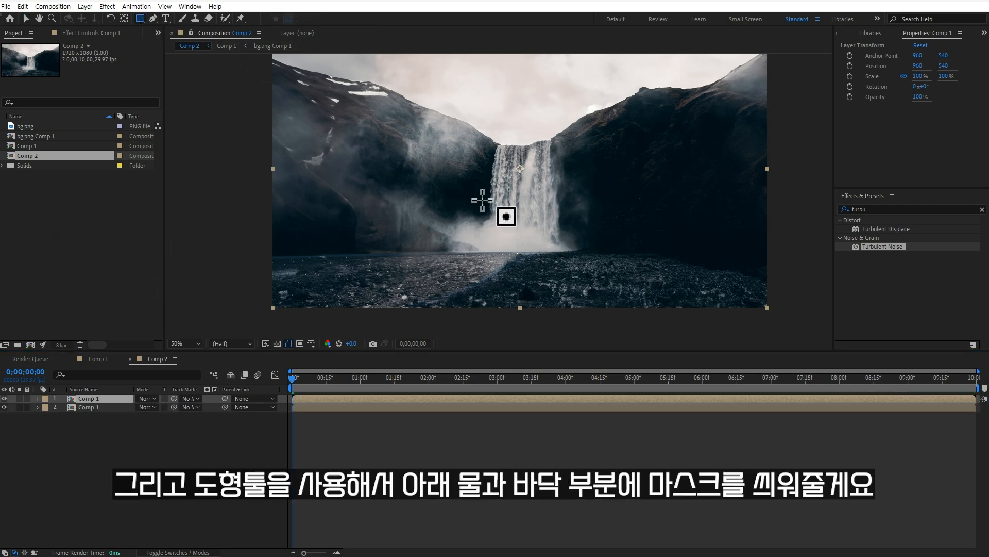
key(comma)
drag(688, 280, 352, 223)
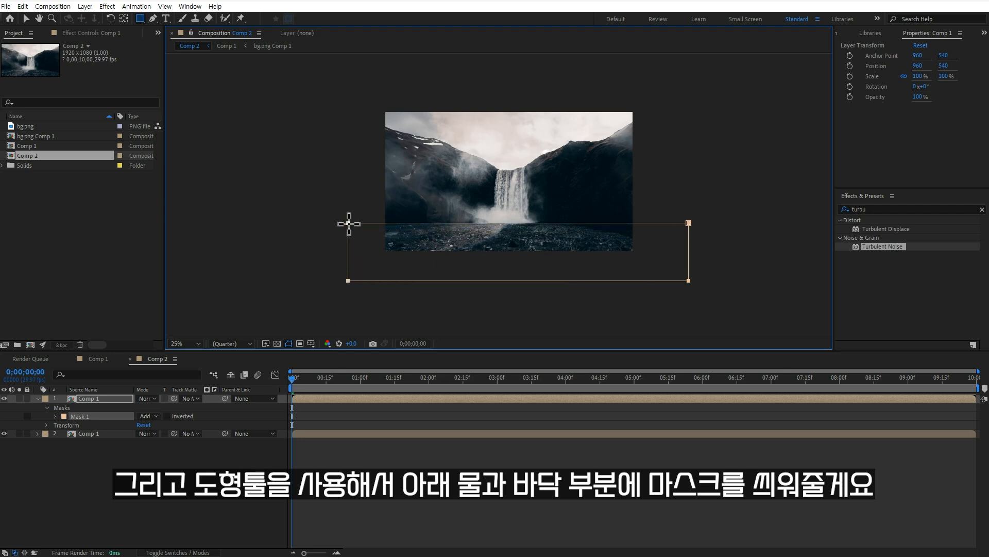
key(period)
key(v)
drag(538, 252, 537, 250)
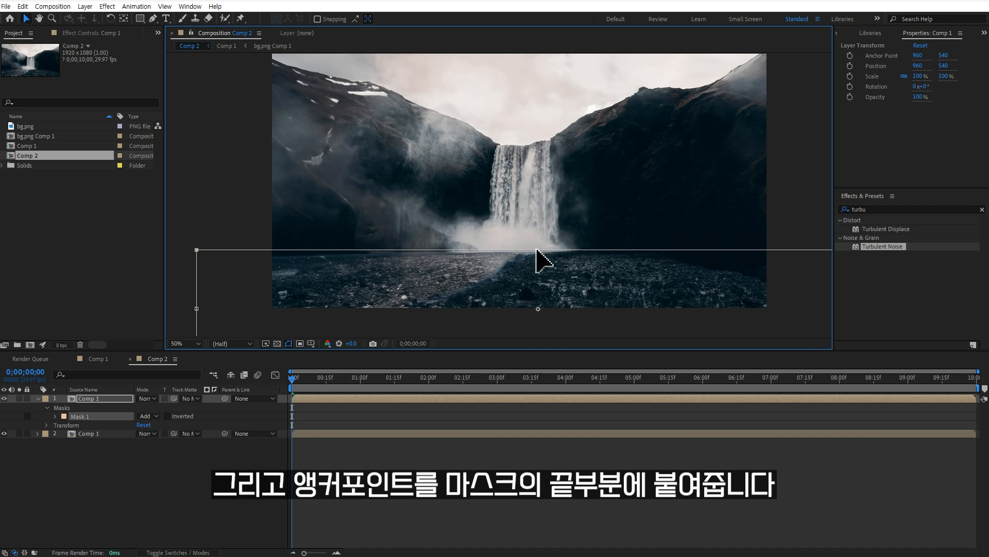
Move the masked Comp 1 layer's anchor point down to the mask's upper edge at 960, 856
click(480, 401)
key(y)
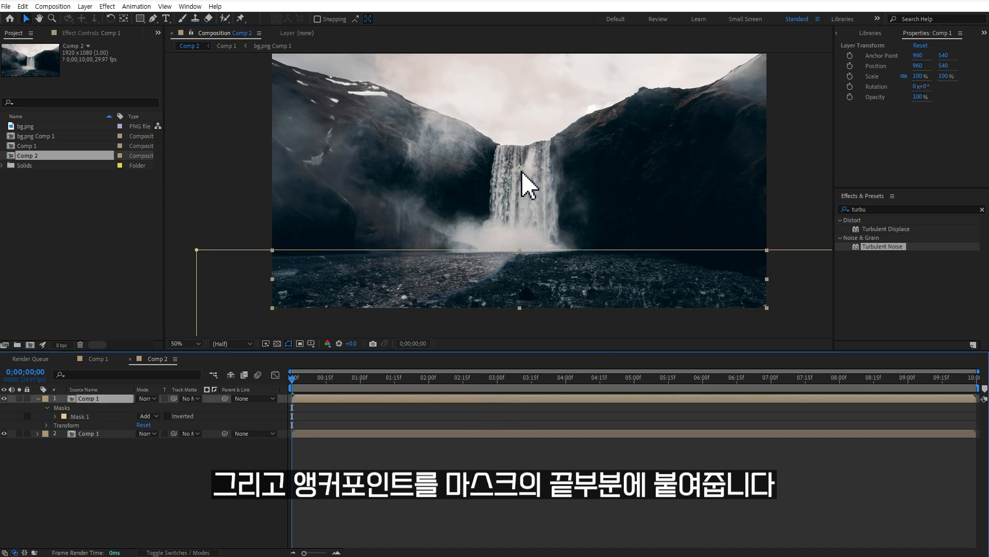
drag(520, 172, 519, 249)
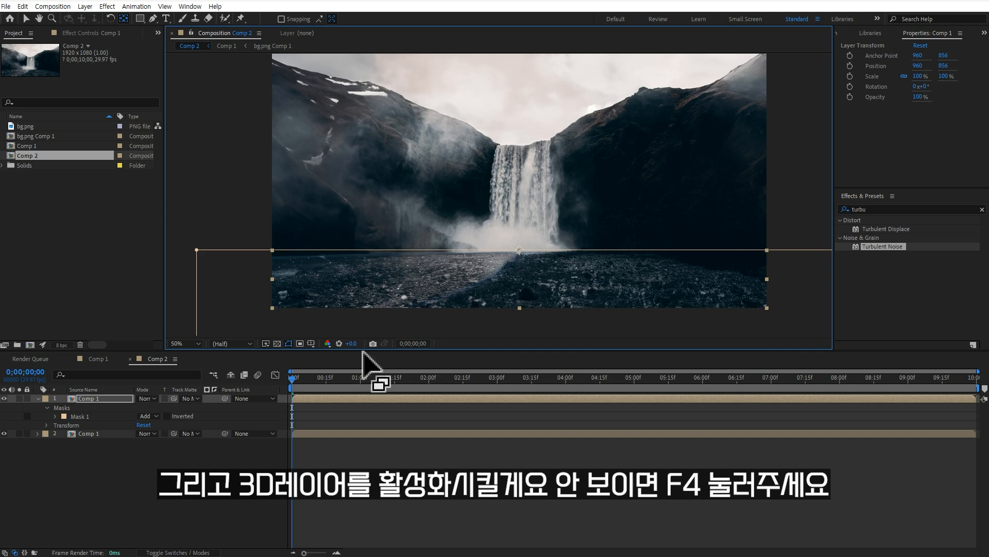
Show the layer switches and make the masked Comp 1 layer a 3D layer
click(110, 415)
key(F4)
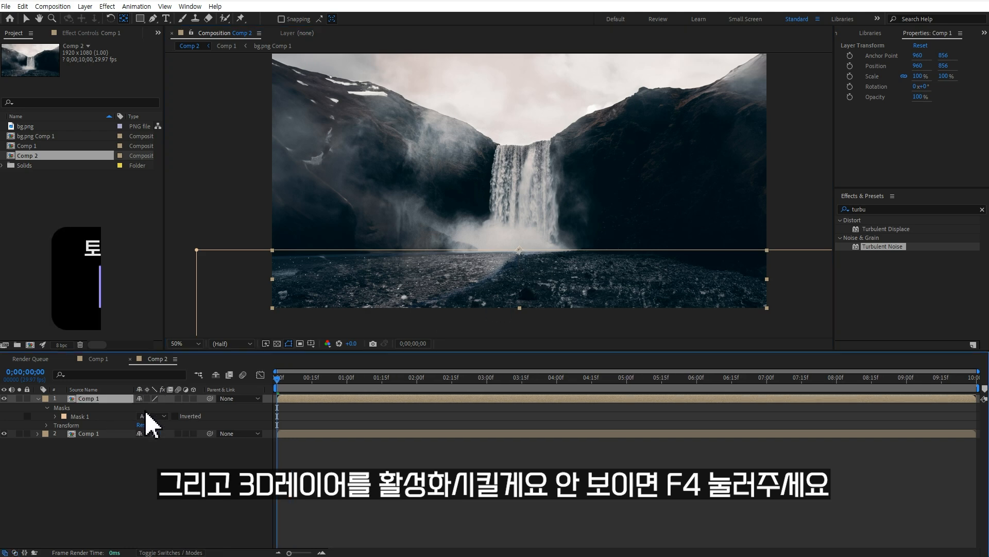
click(194, 398)
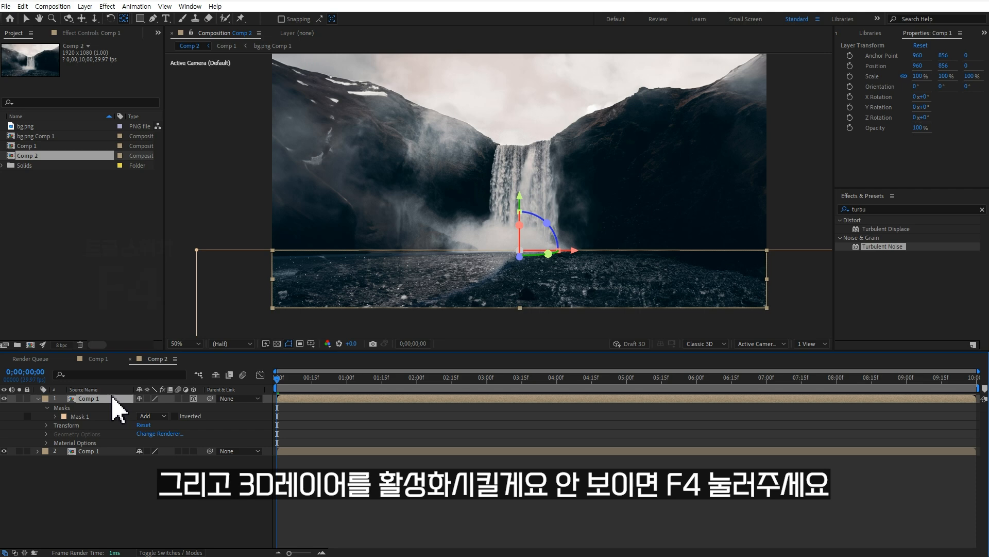
Tilt the masked Comp 1 layer into a floor, trying an X Rotation of -90° and settling on -80°
key(r)
drag(152, 415, 123, 421)
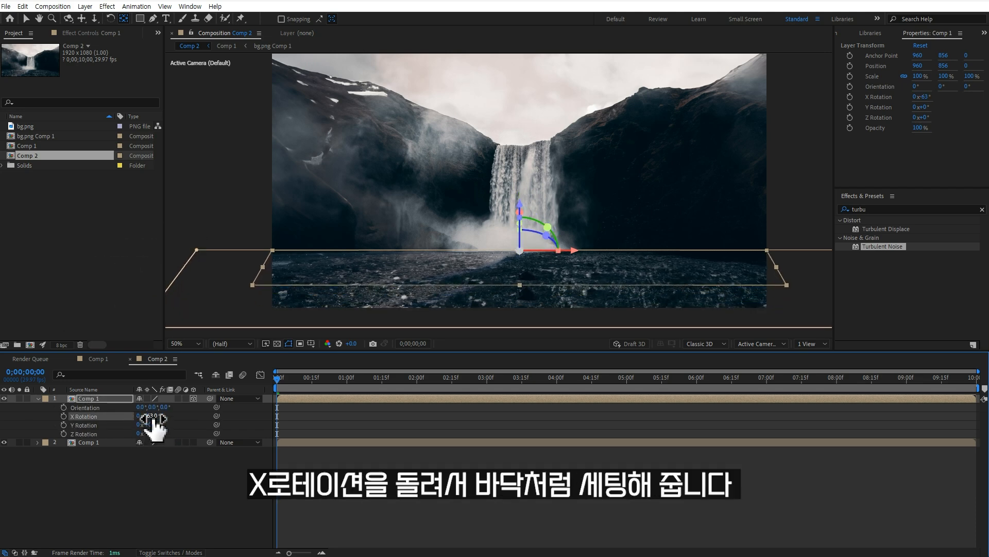
text(90)
key(Return)
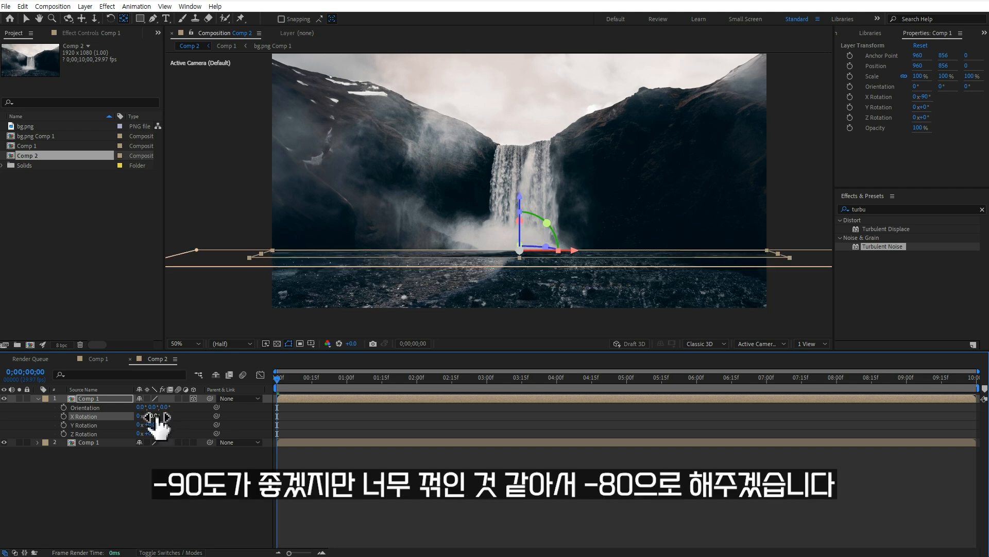
drag(153, 417, 160, 416)
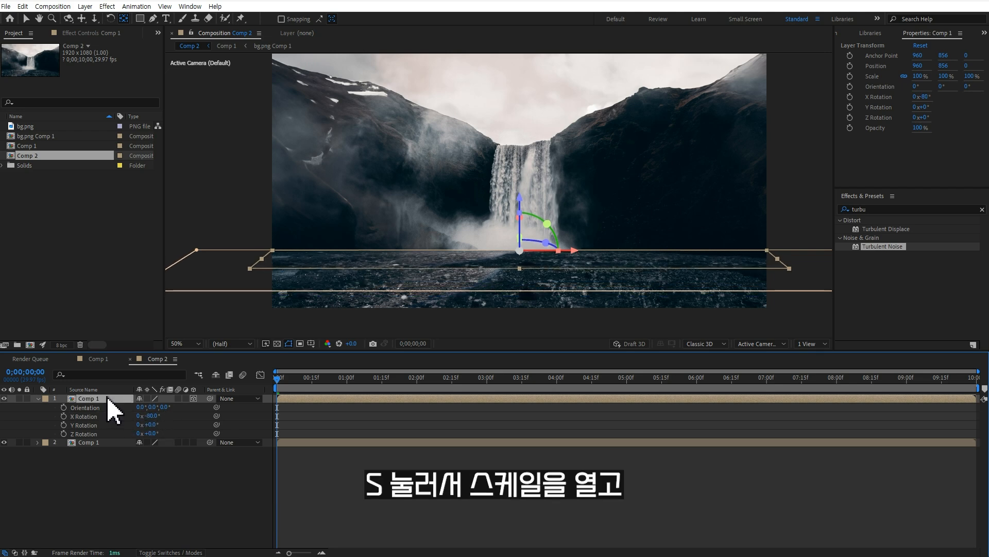
Unlink the scale proportions of the tilted floor layer and stretch only its Y Scale to 279% to cover the empty foreground
key(s)
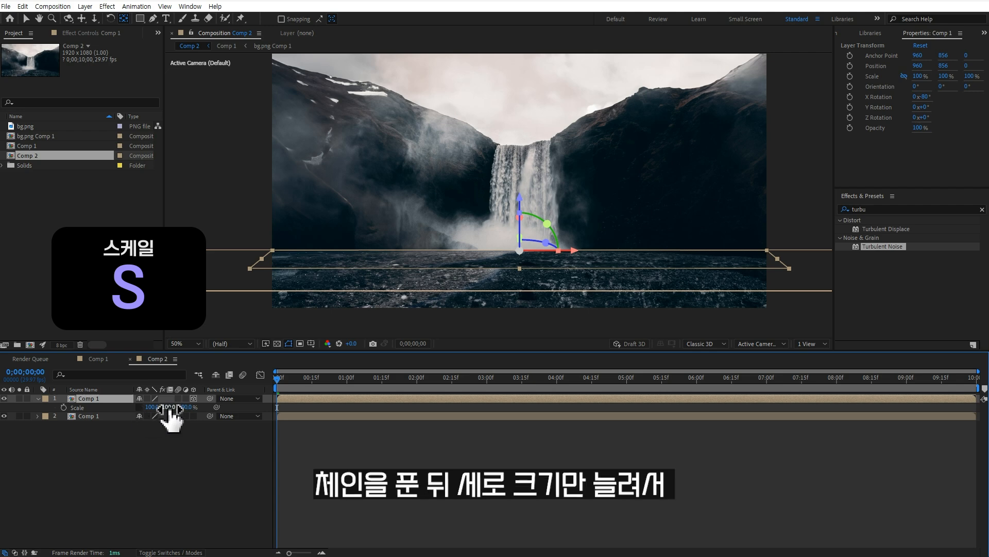
drag(169, 406, 256, 404)
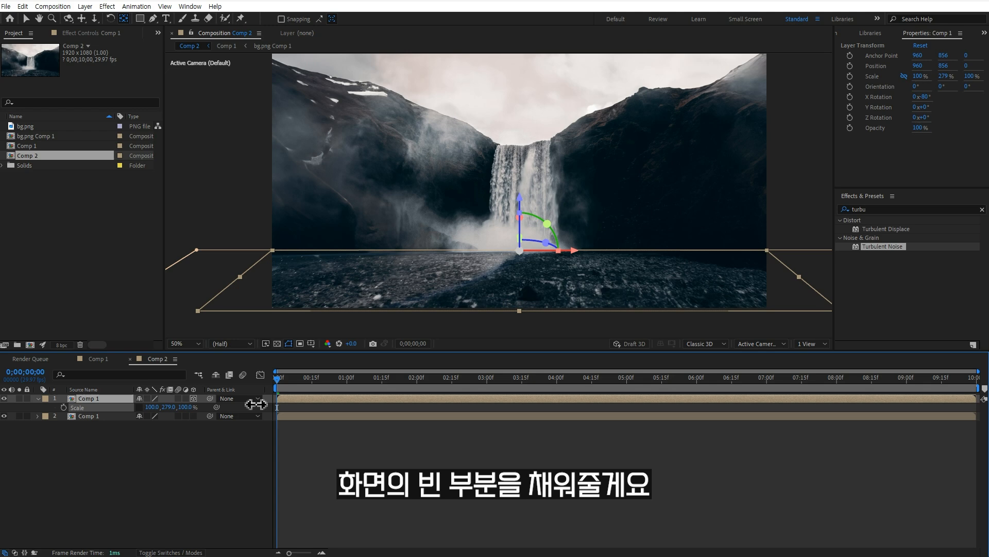
click(255, 497)
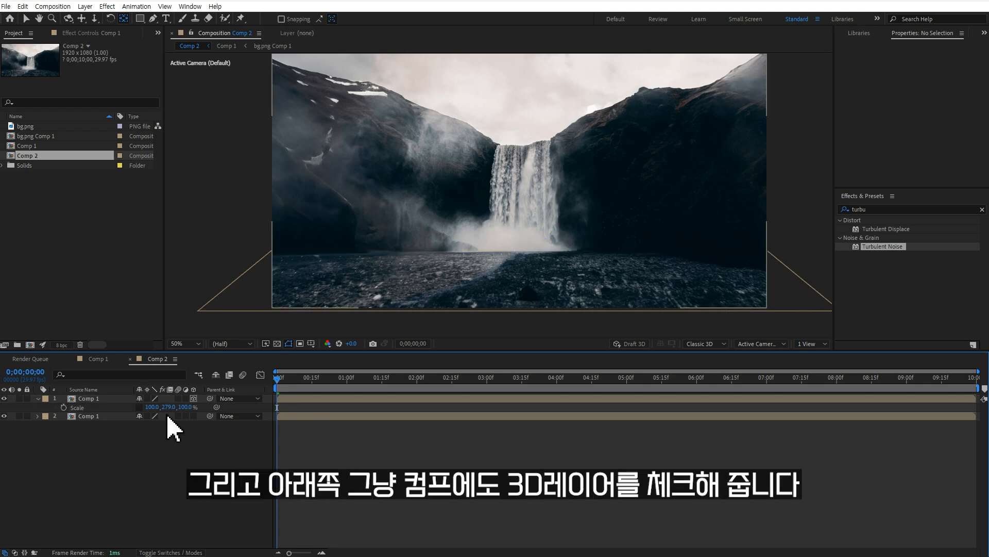
Make the lower, unmasked Comp 1 layer a 3D layer as well
click(111, 416)
click(194, 415)
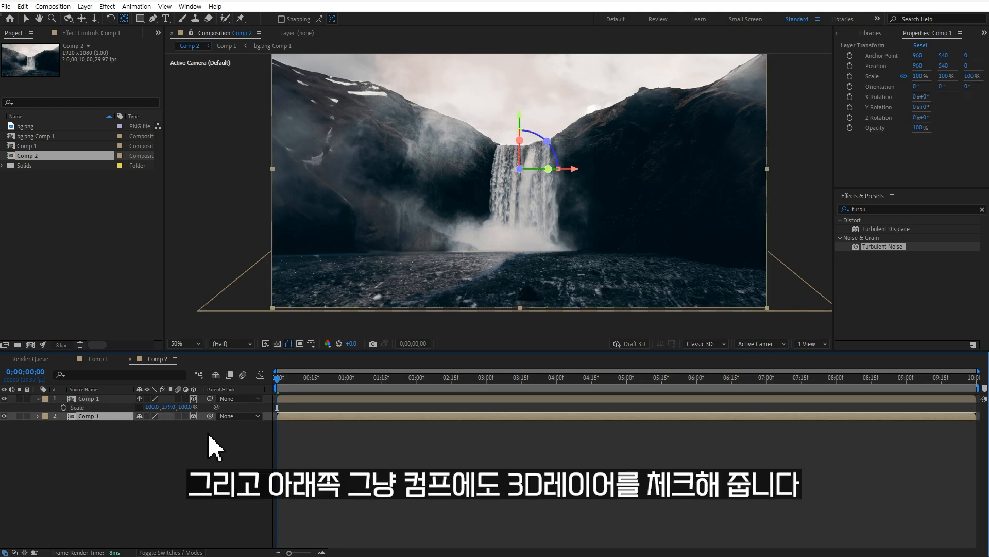
click(230, 464)
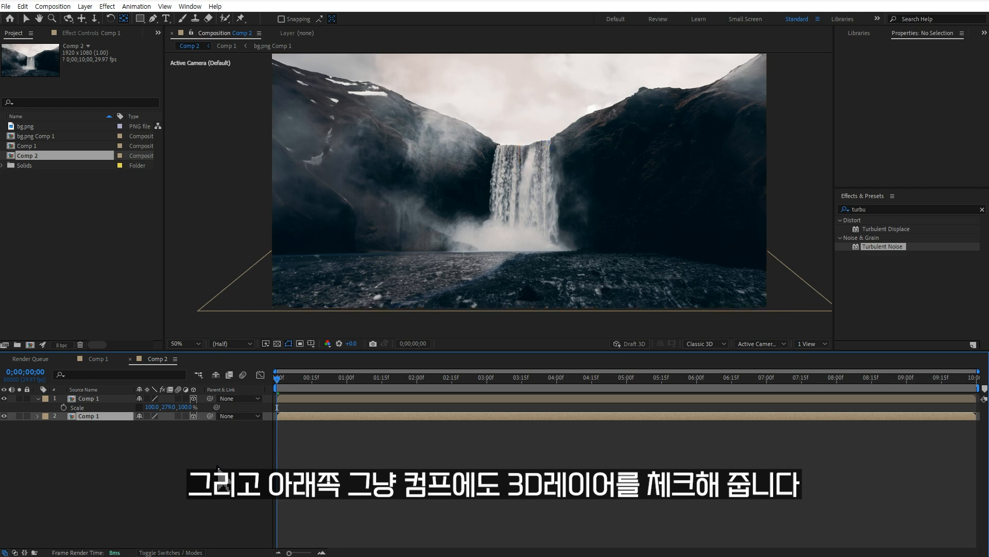
Create a Two-Node Camera with the 35mm preset in Comp 2
right_click(125, 439)
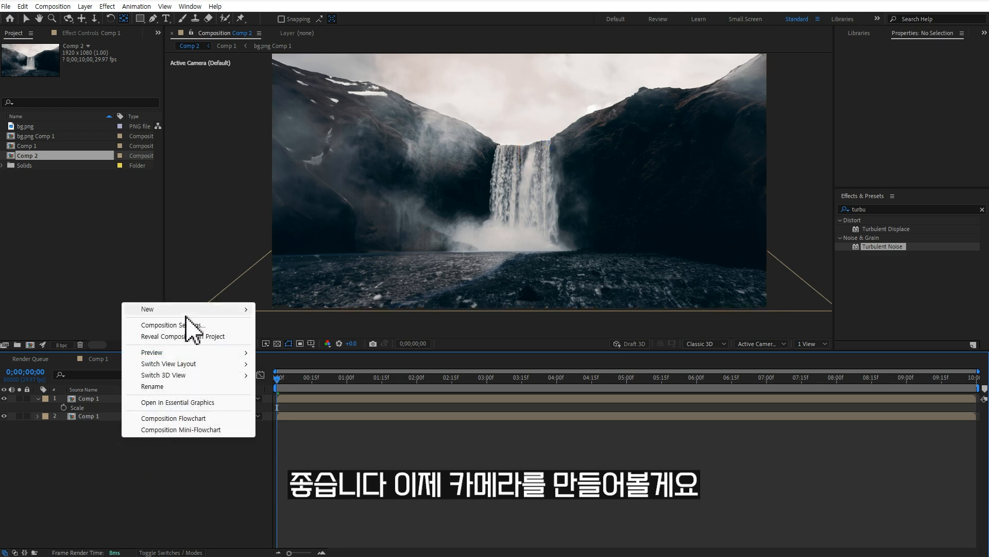
mouse_move(192, 309)
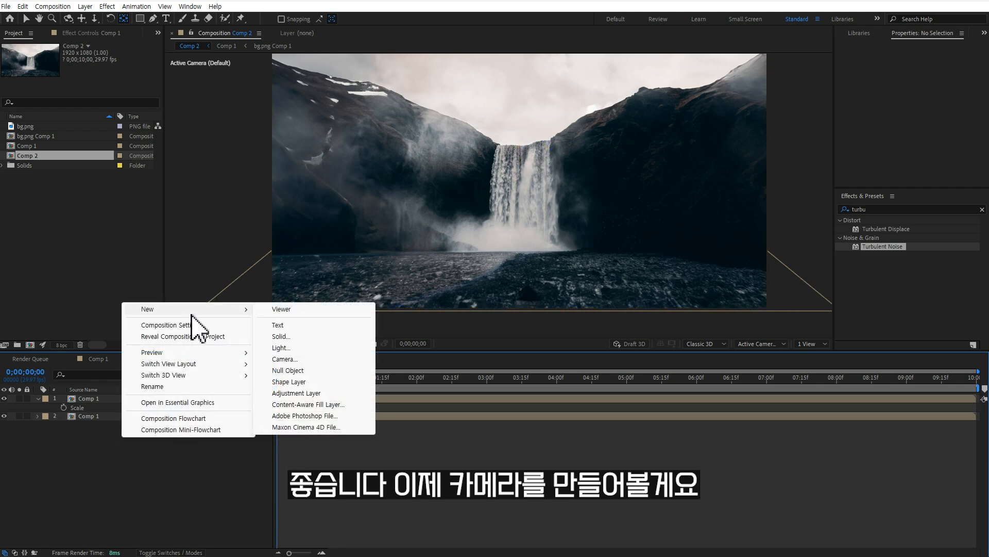
click(305, 359)
drag(751, 81, 833, 122)
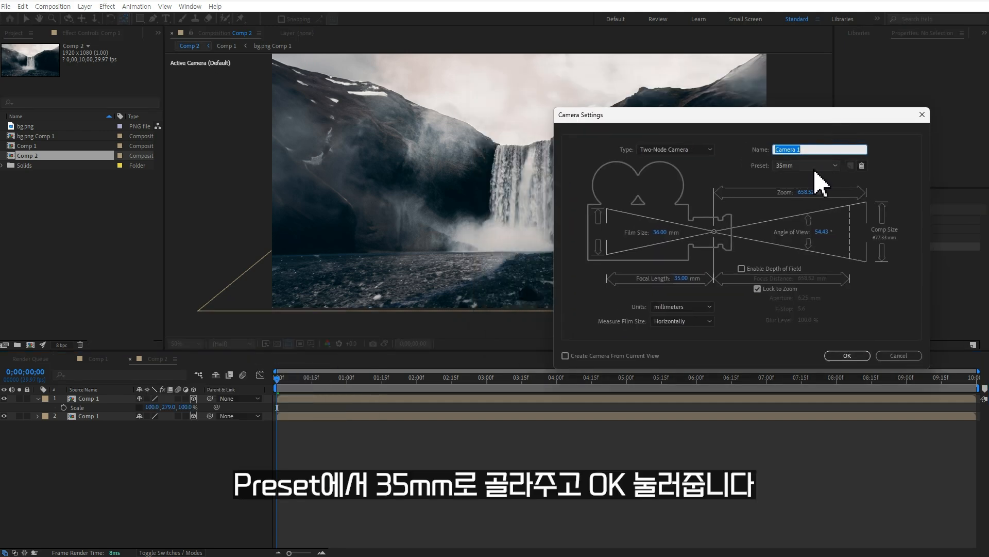
click(840, 358)
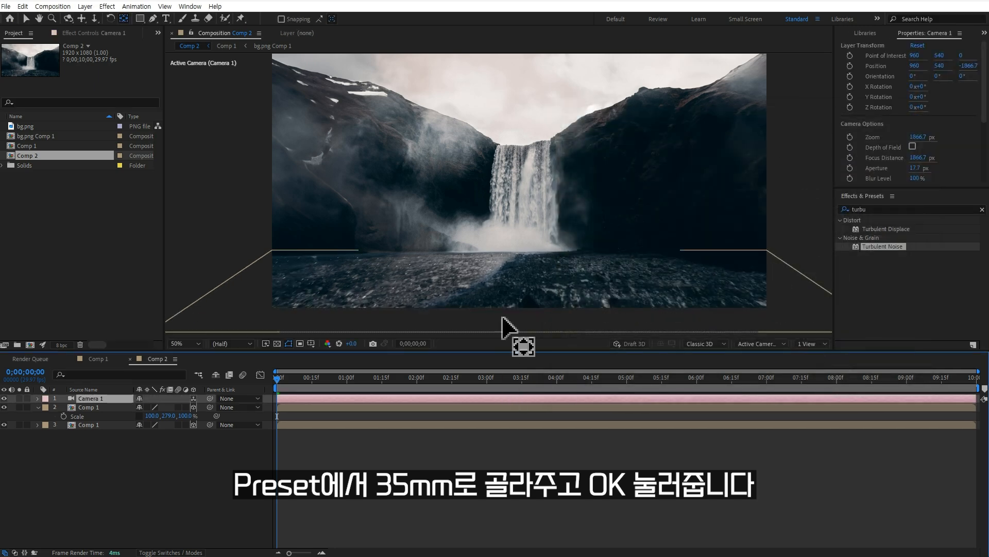
Set the tilted floor layer's Y Scale to 225% to fit the camera view
click(101, 407)
drag(166, 415, 135, 416)
click(152, 473)
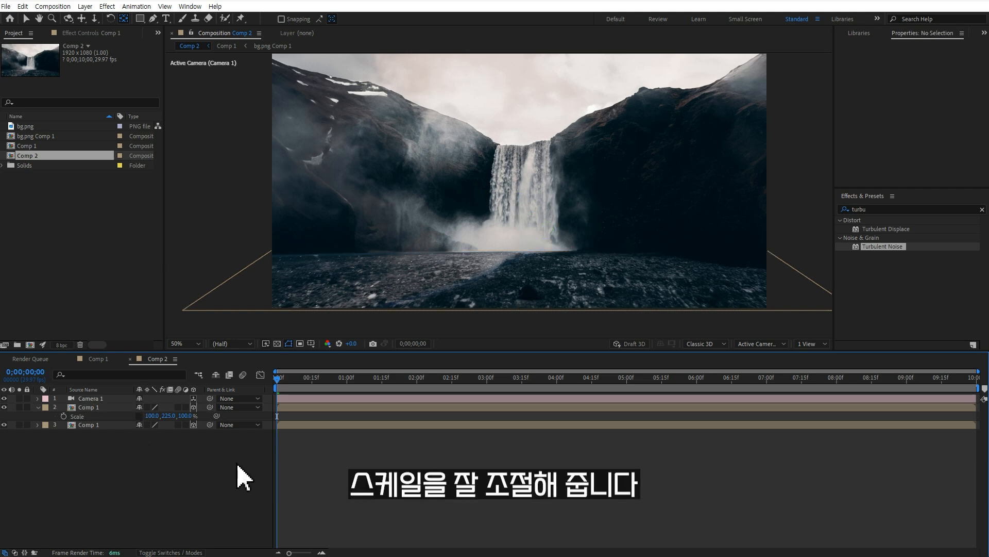
Add a Null Object, make it a 3D layer, and parent the camera to it
right_click(106, 453)
mouse_move(157, 325)
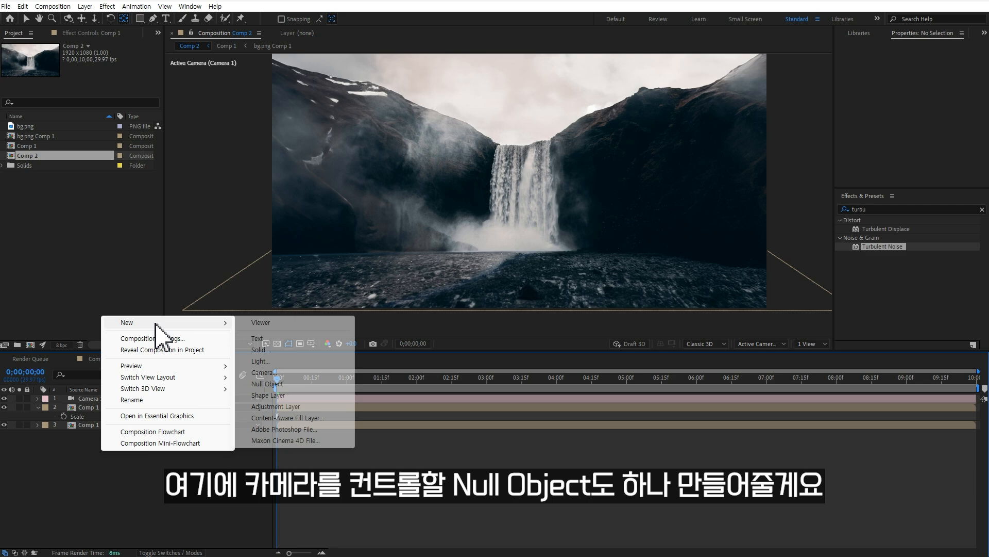
click(281, 383)
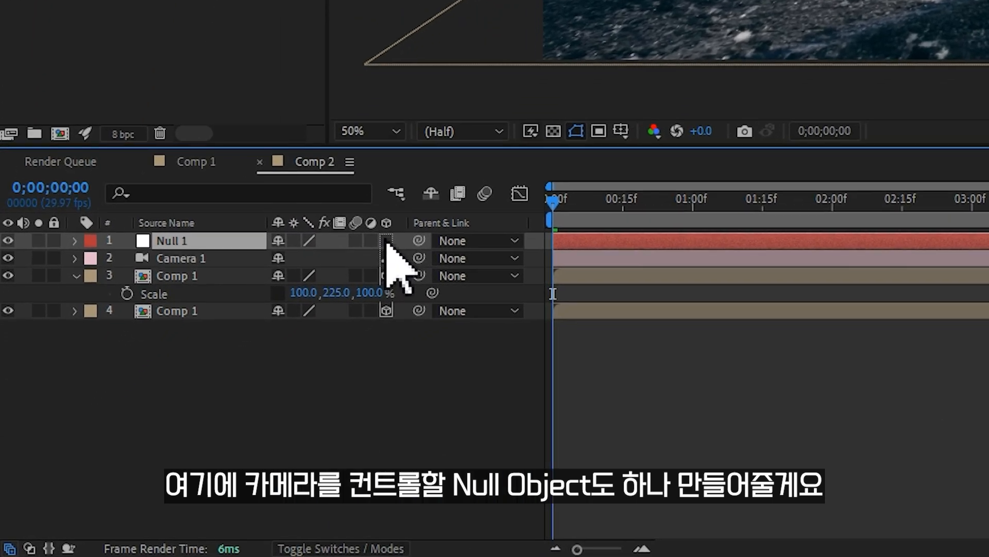
click(387, 240)
drag(419, 257, 214, 242)
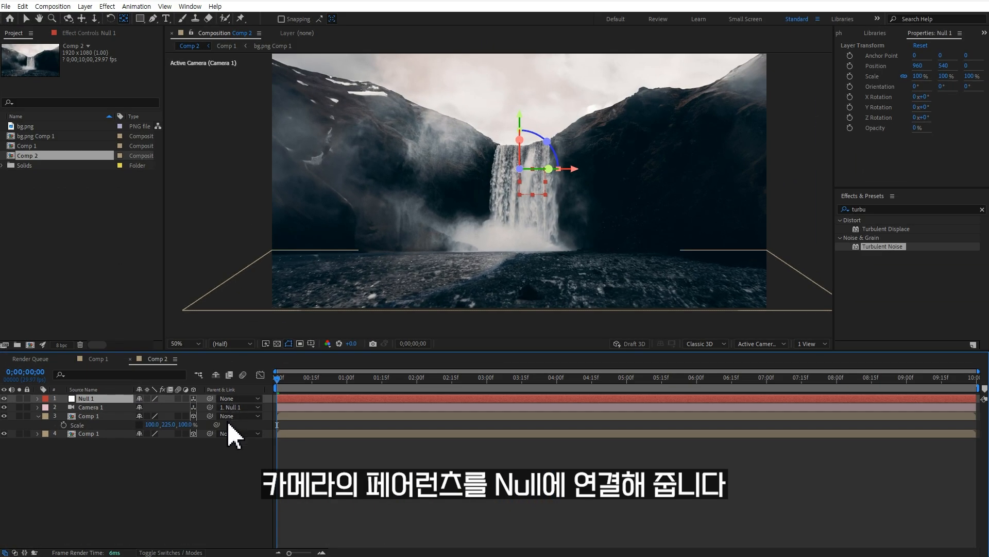
Set the null's Z Position to 150 and add a Position keyframe at 0 seconds
key(p)
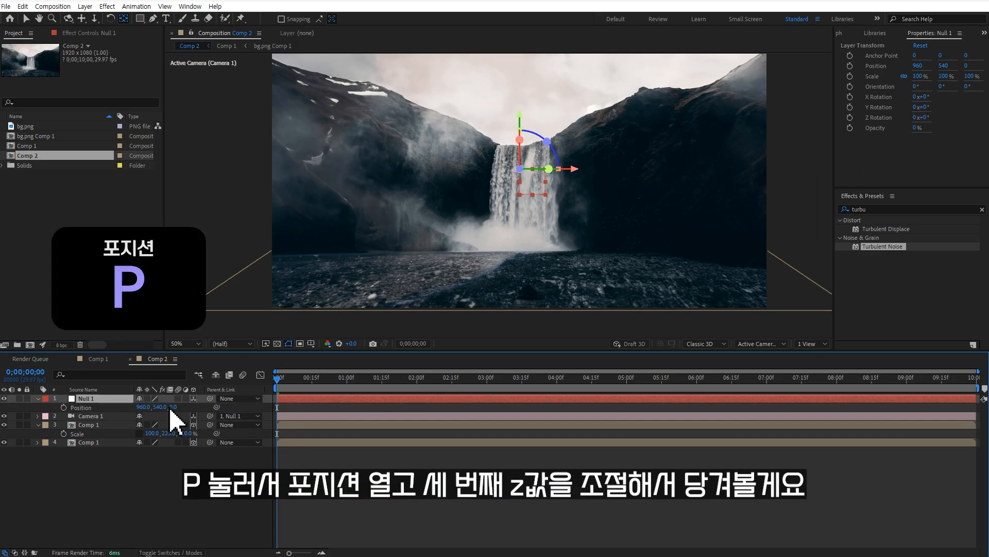
drag(171, 406, 236, 412)
text(150)
key(Return)
click(63, 407)
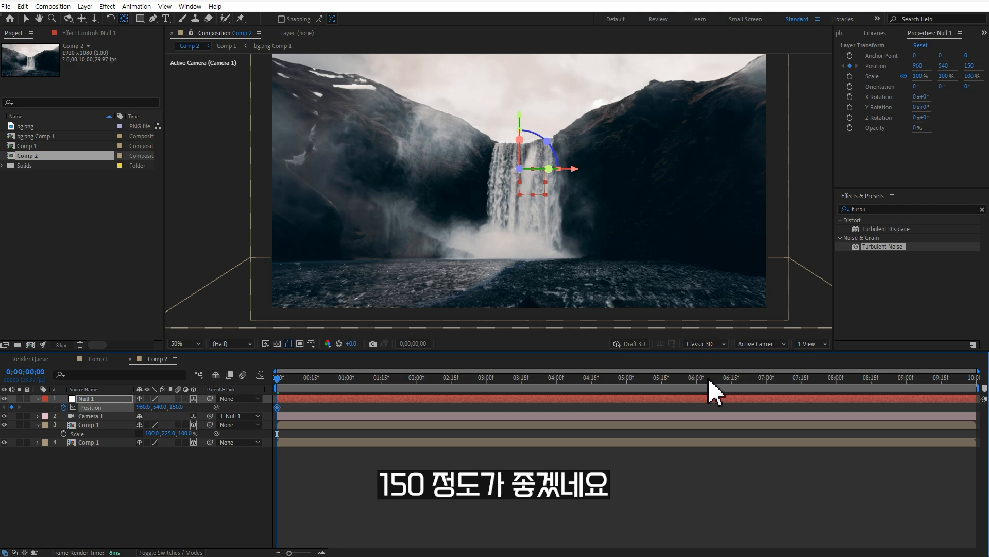
At 5 seconds, set the null's Z Position to 0 for a second keyframe and preview the camera zoom-out
click(627, 383)
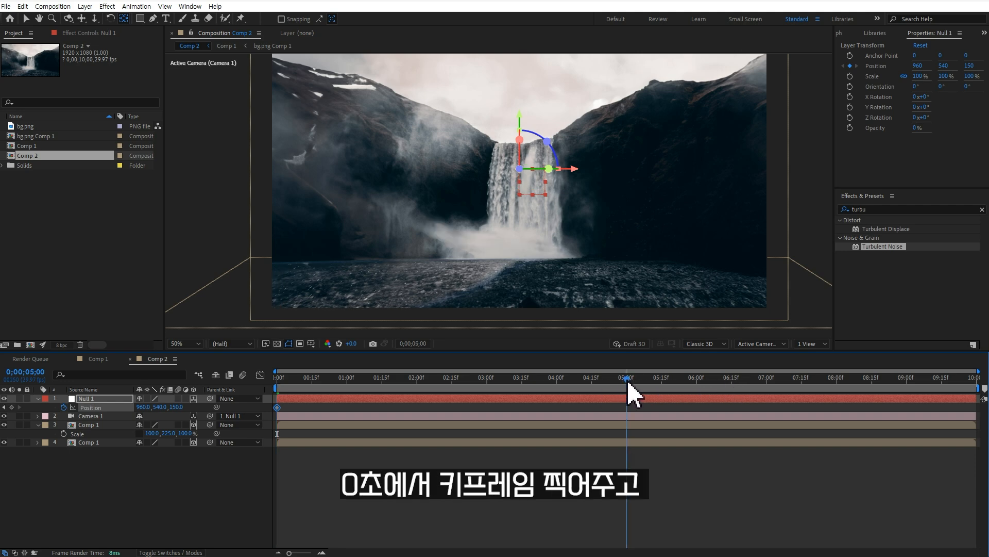
text(0)
click(216, 504)
key(space)
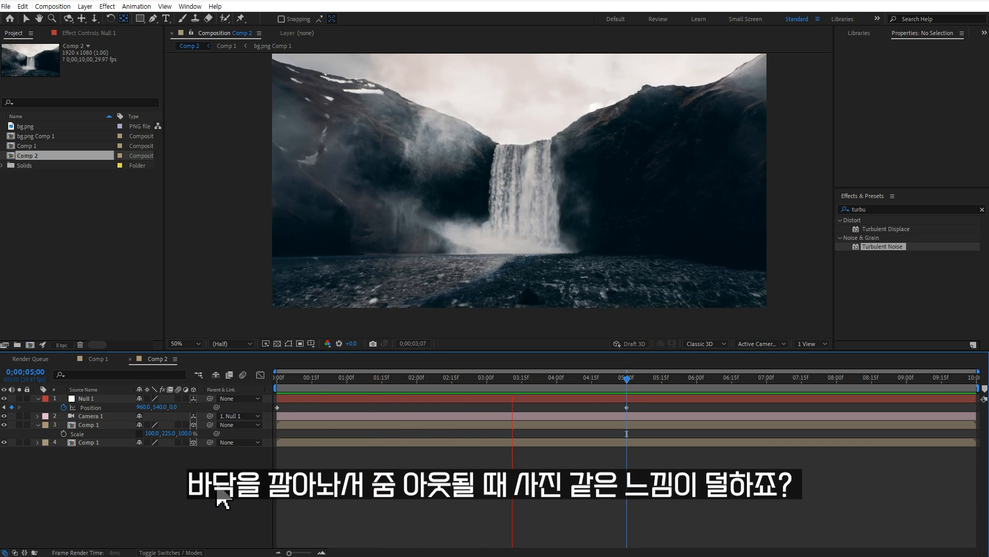
key(space)
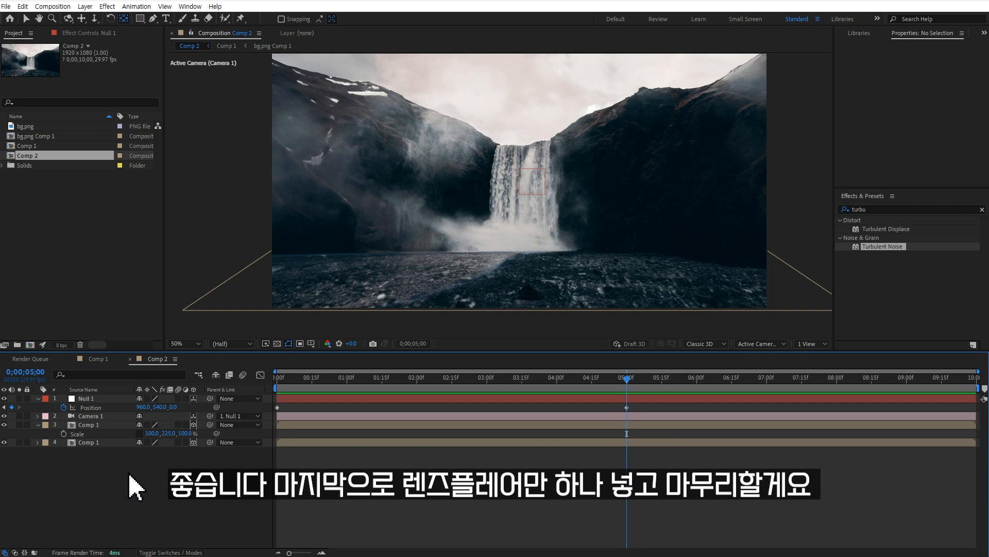
Create an Adjustment Layer above the other layers and apply the Lens Flare effect to it
right_click(105, 484)
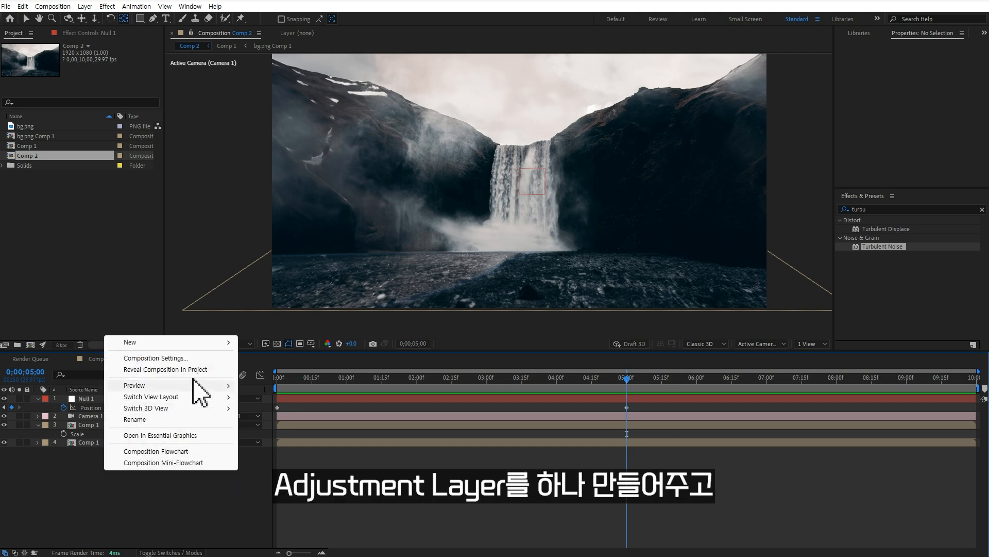
mouse_move(188, 344)
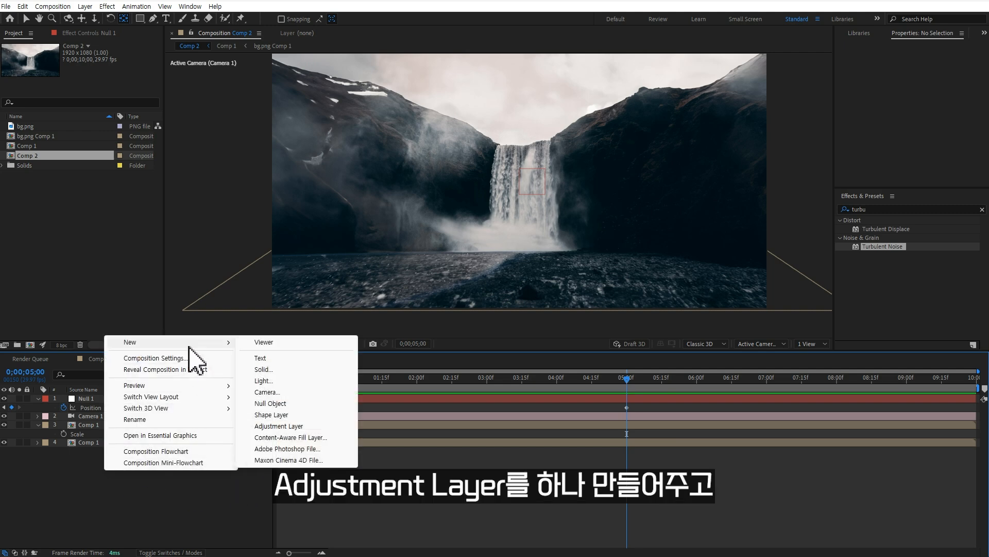
click(289, 426)
click(965, 206)
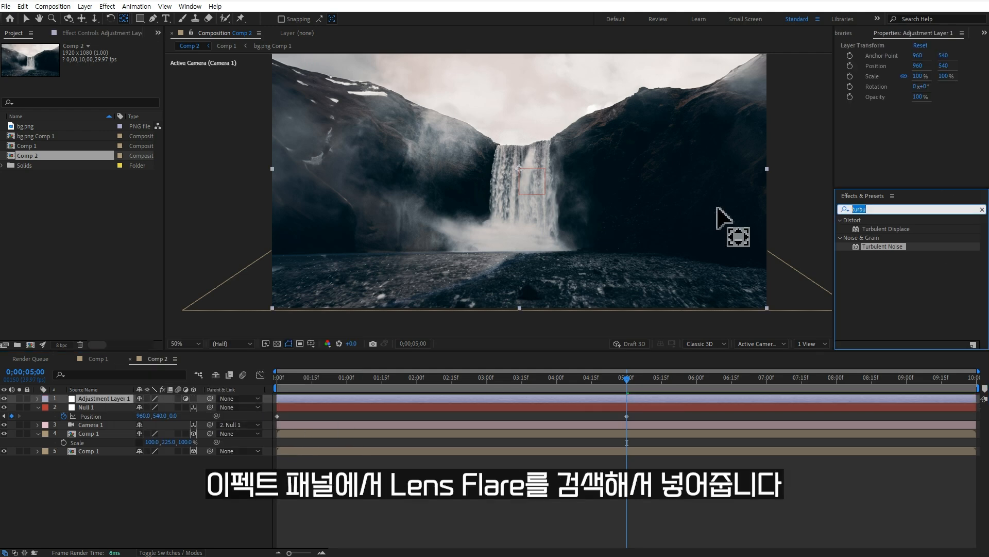
text(lens)
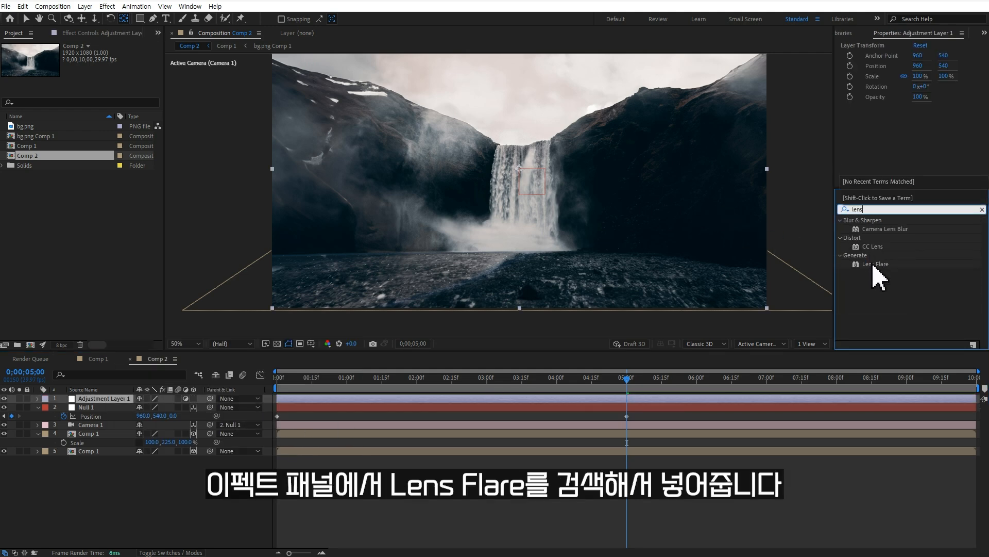
double_click(876, 266)
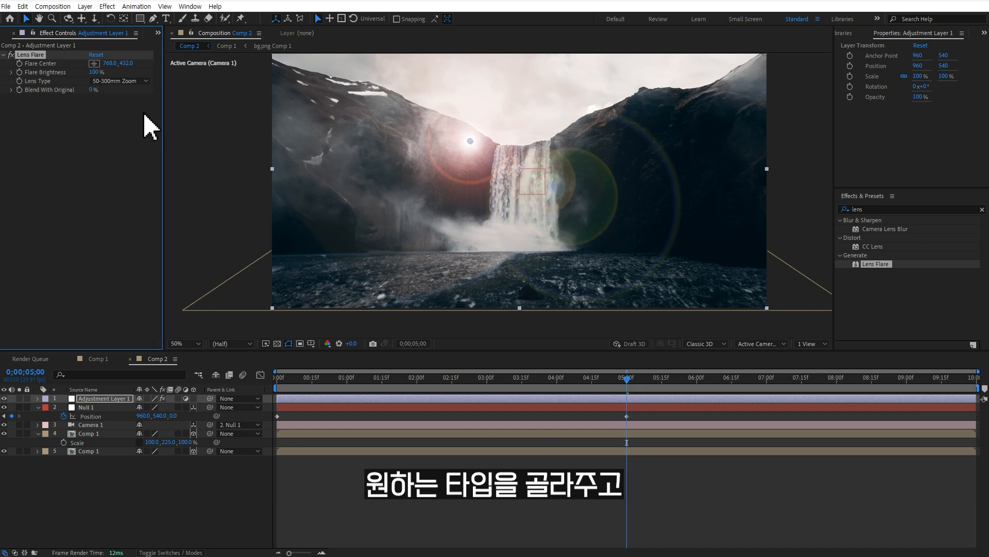
Set the Lens Type to 105mm Prime and move the Flare Center over the right-hand slope to 1492, 78
click(136, 83)
click(133, 113)
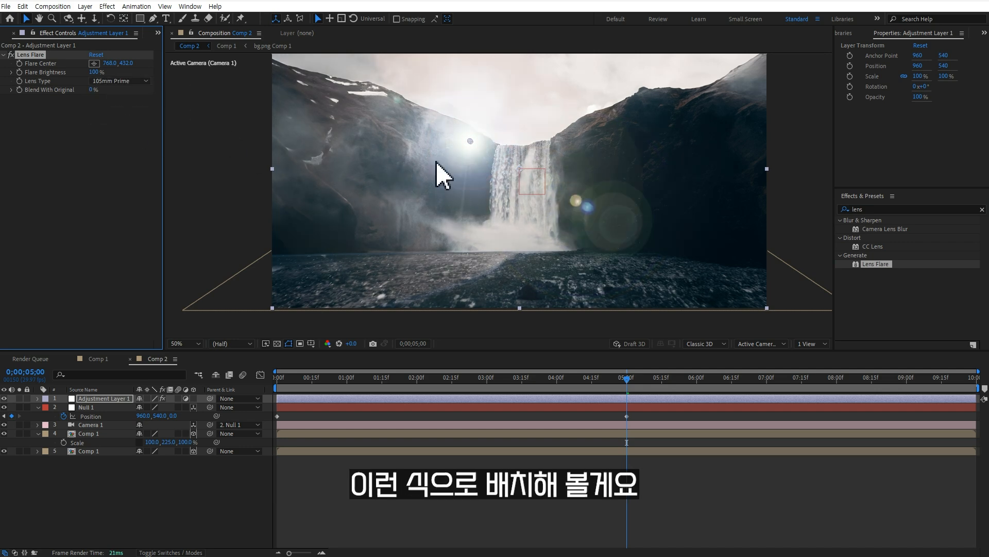
drag(469, 141, 656, 51)
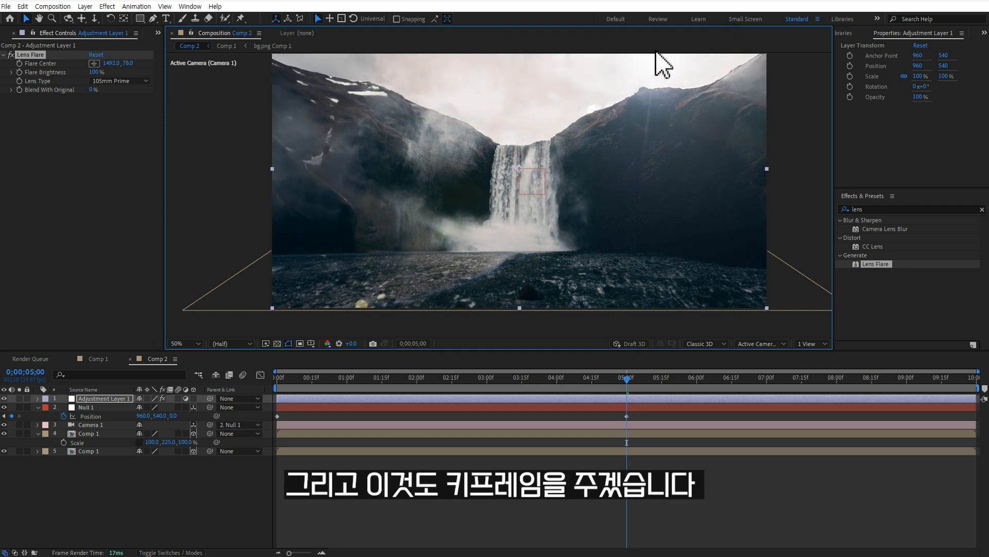
Keyframe the Flare Center at 0 seconds, move it to 1601, -2 at 5 seconds, and preview the animation
key(Home)
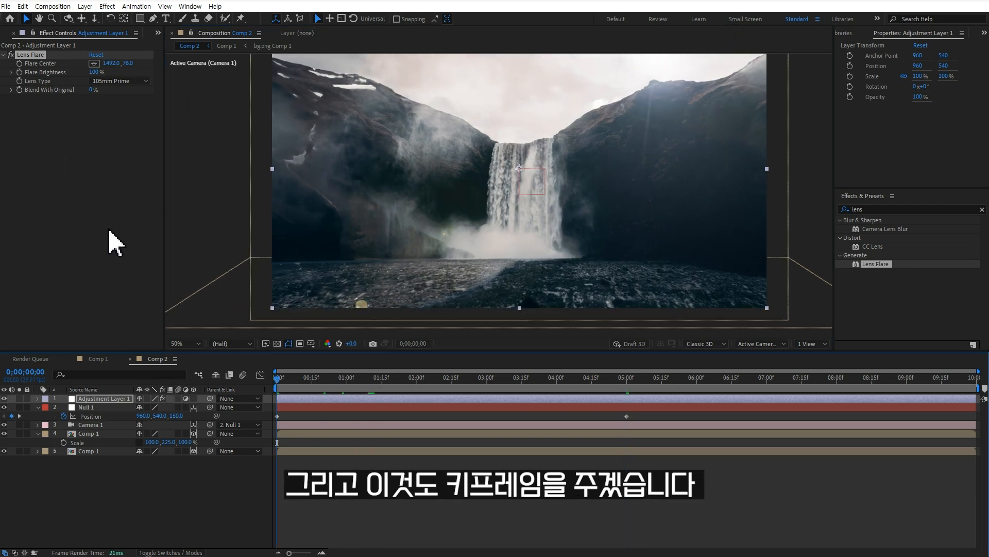
click(19, 64)
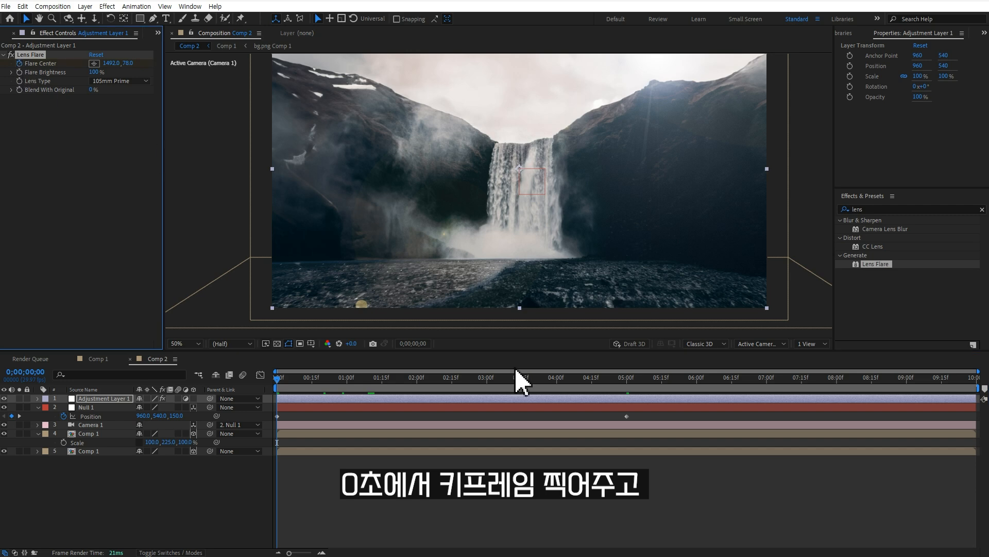
click(628, 380)
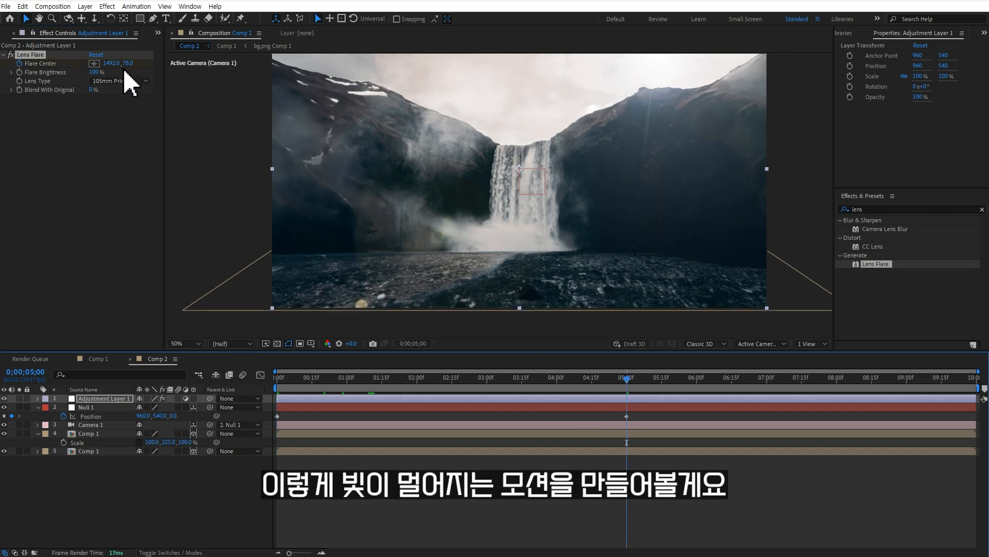
mouse_move(111, 63)
mouse_down()
mouse_move(123, 57)
mouse_move(106, 62)
mouse_up()
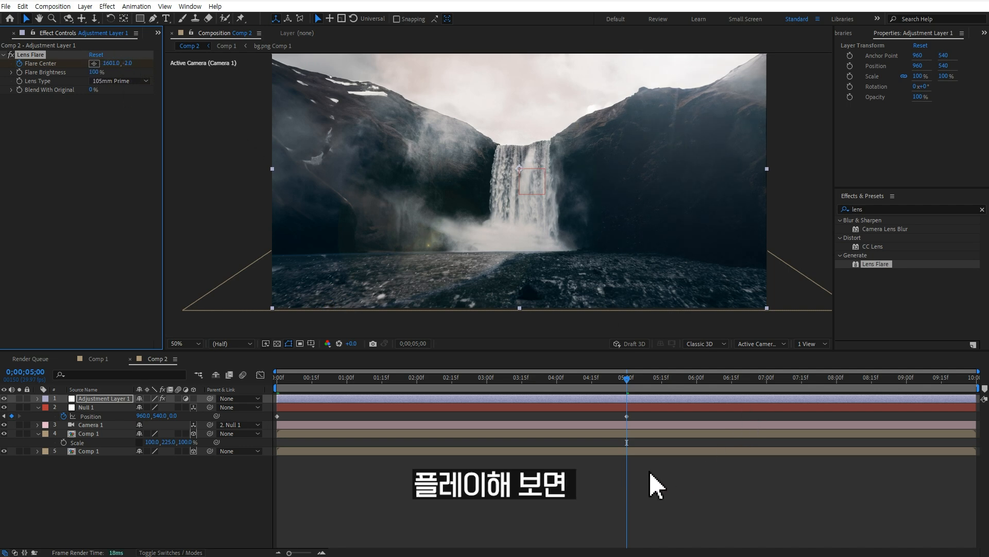
click(642, 496)
key(space)
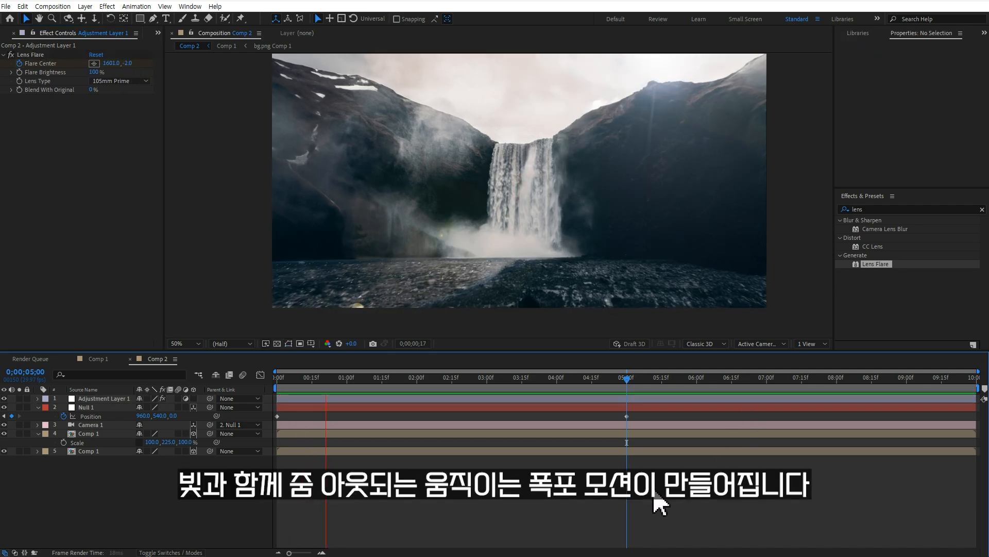